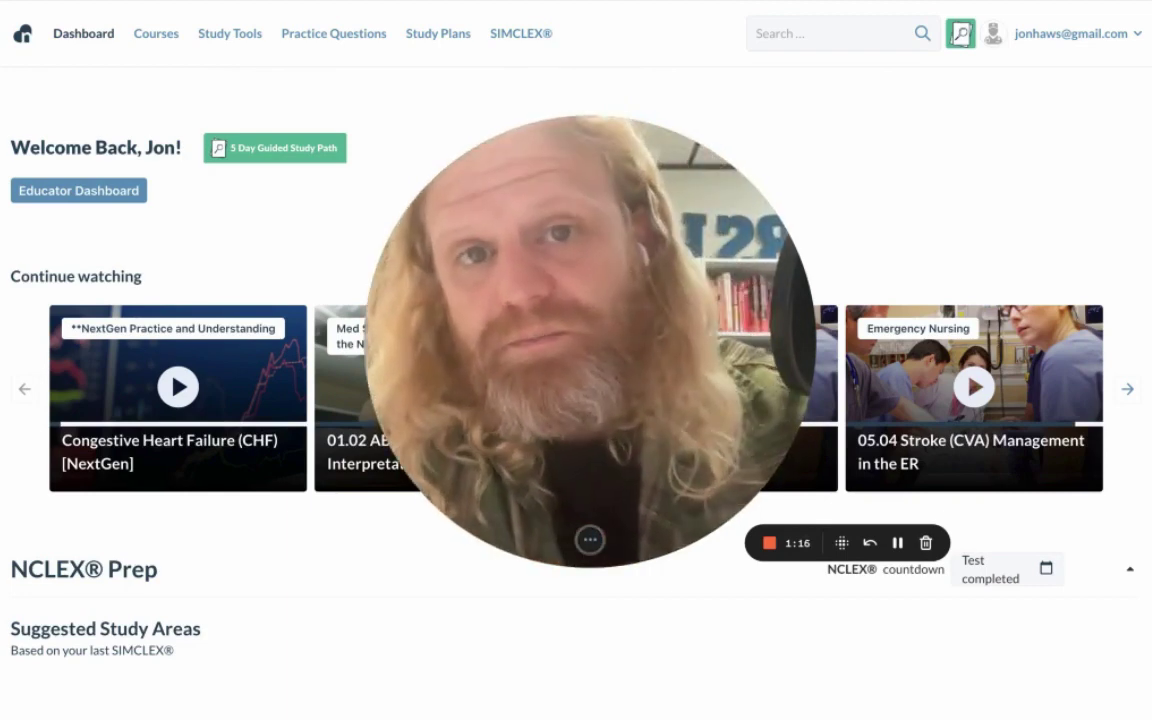
# Step: Start a new NextGen SIMCLEX exam from the SIMCLEX® page
pyautogui.click(533, 35)
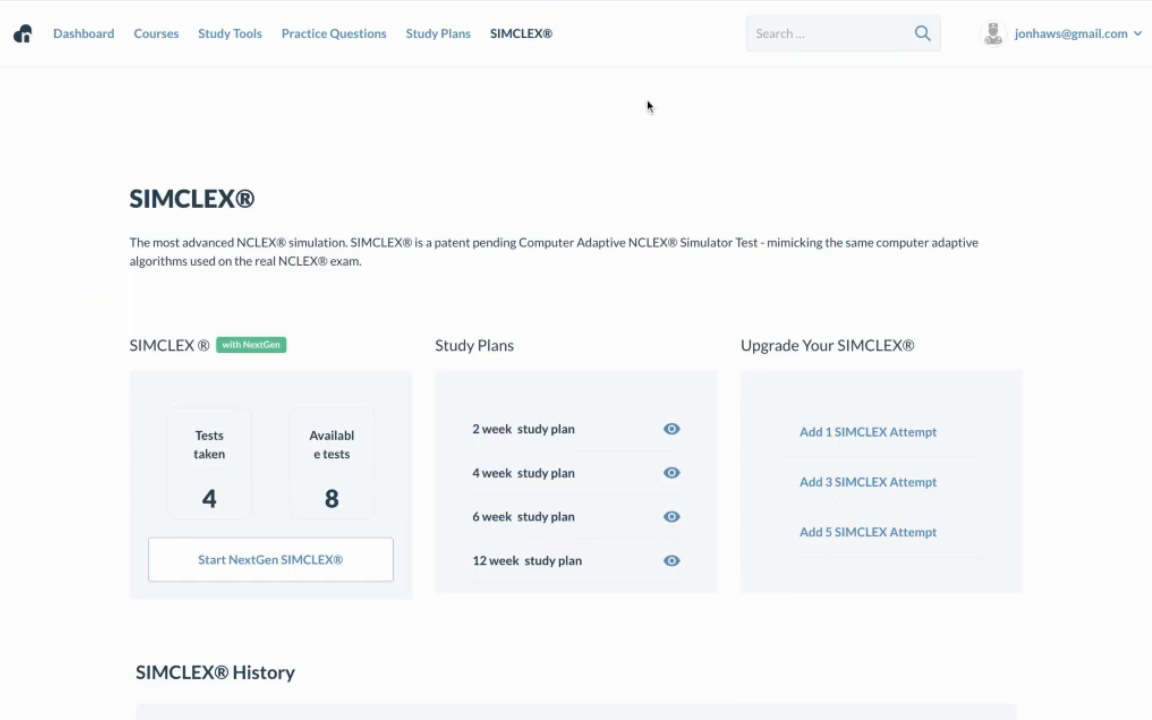
pyautogui.scroll(-2, 312, 347)
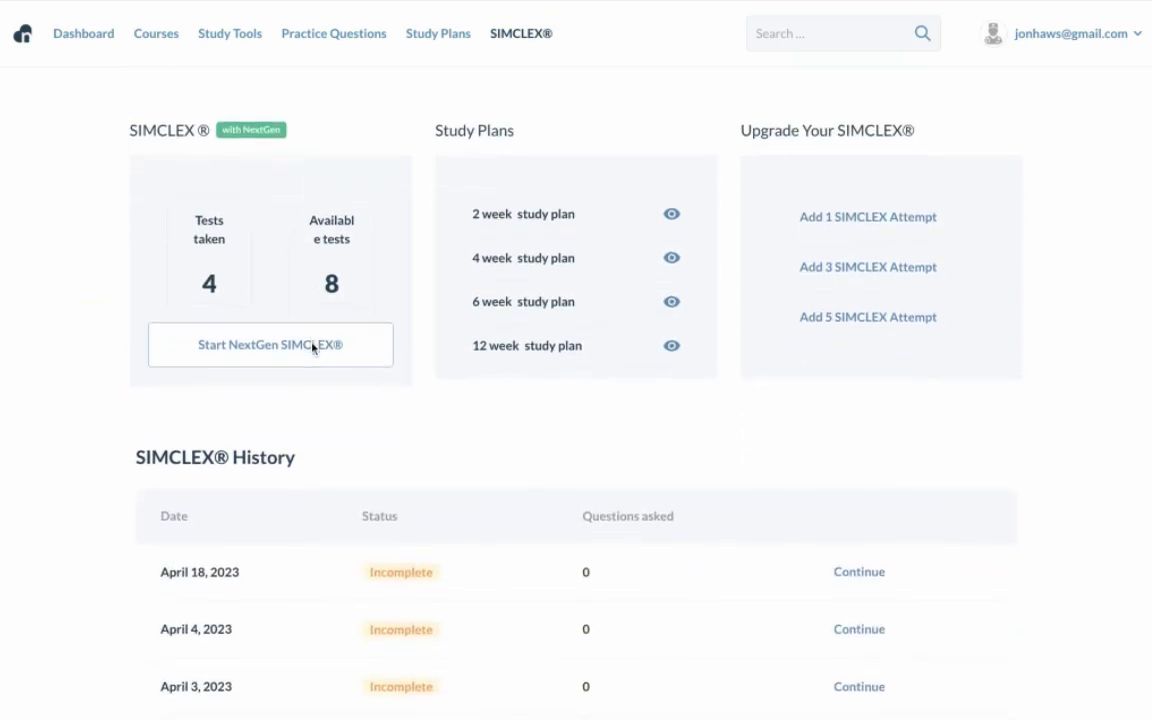
pyautogui.click(294, 349)
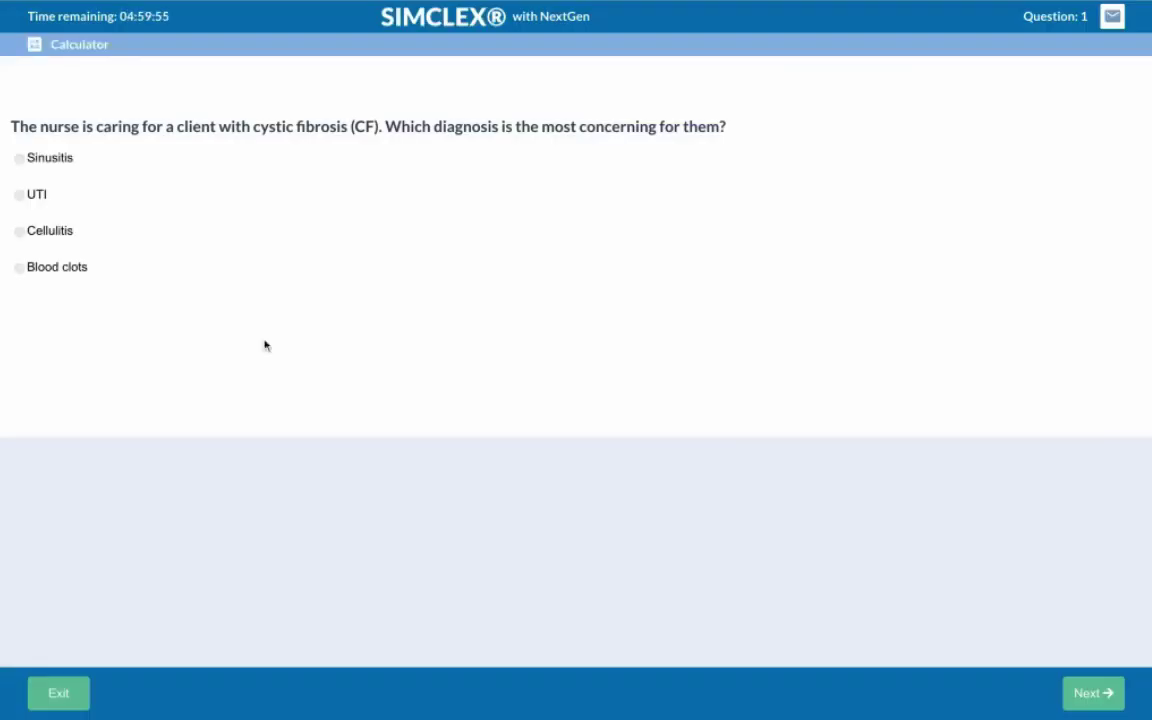
# Step: Submit UTI for question 1; set furosemide as potassium-sparing diuretic with oral fluid intake teaching
pyautogui.click(1108, 700)
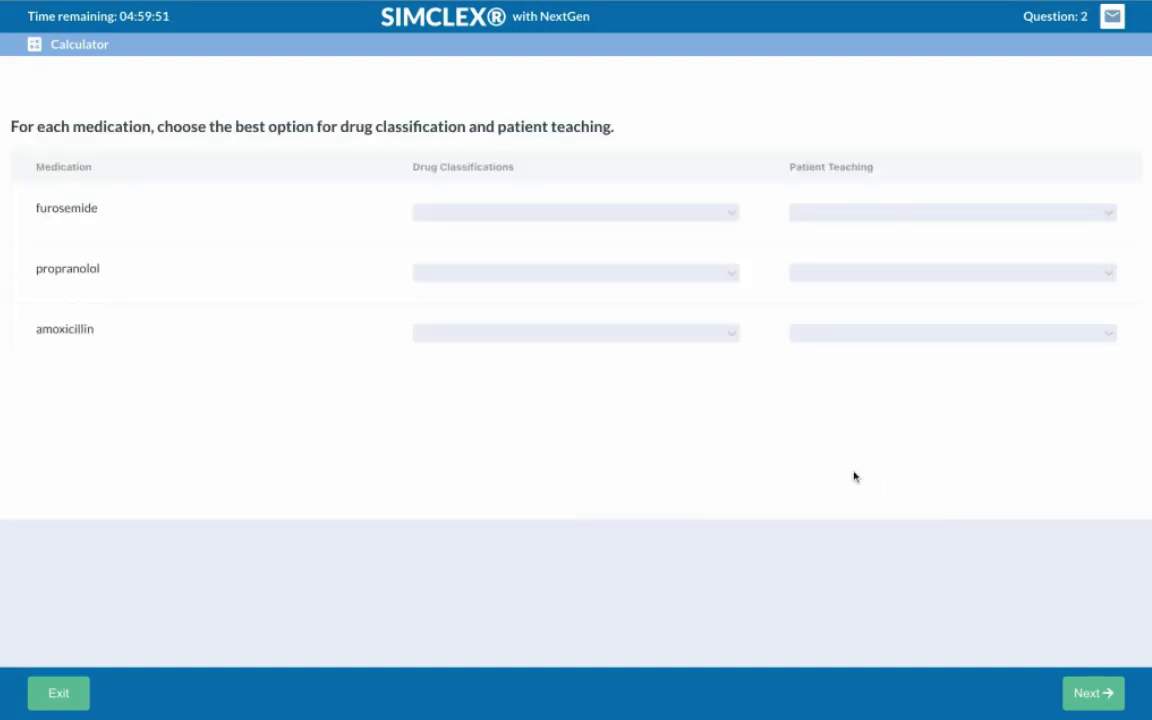
pyautogui.click(734, 214)
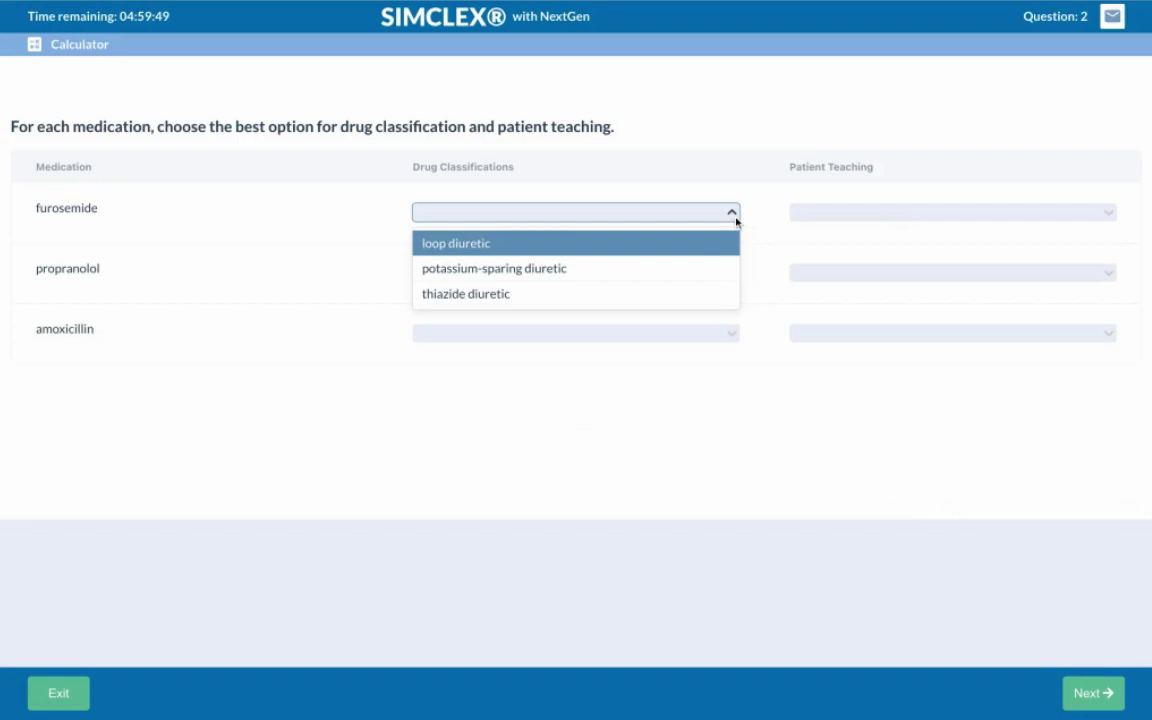
pyautogui.click(638, 267)
pyautogui.click(946, 216)
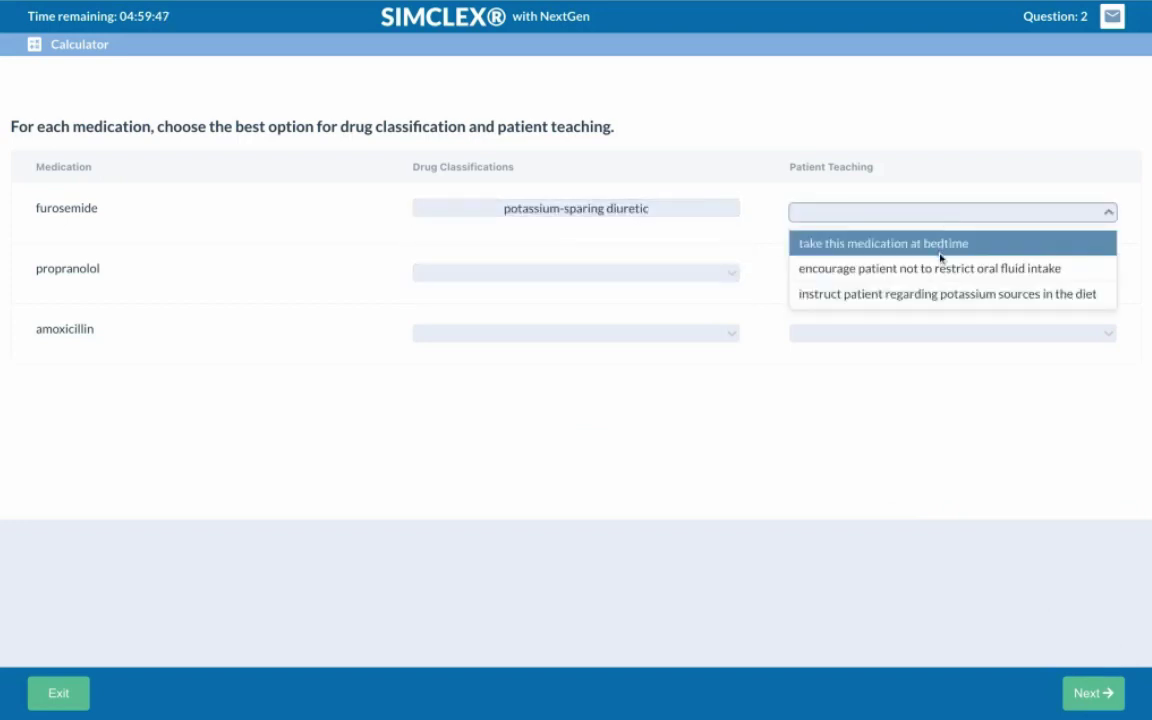
pyautogui.click(944, 265)
# Step: Set propranolol as an ACE inhibitor with the hyperglycemia-masking teaching
pyautogui.click(731, 270)
pyautogui.click(650, 328)
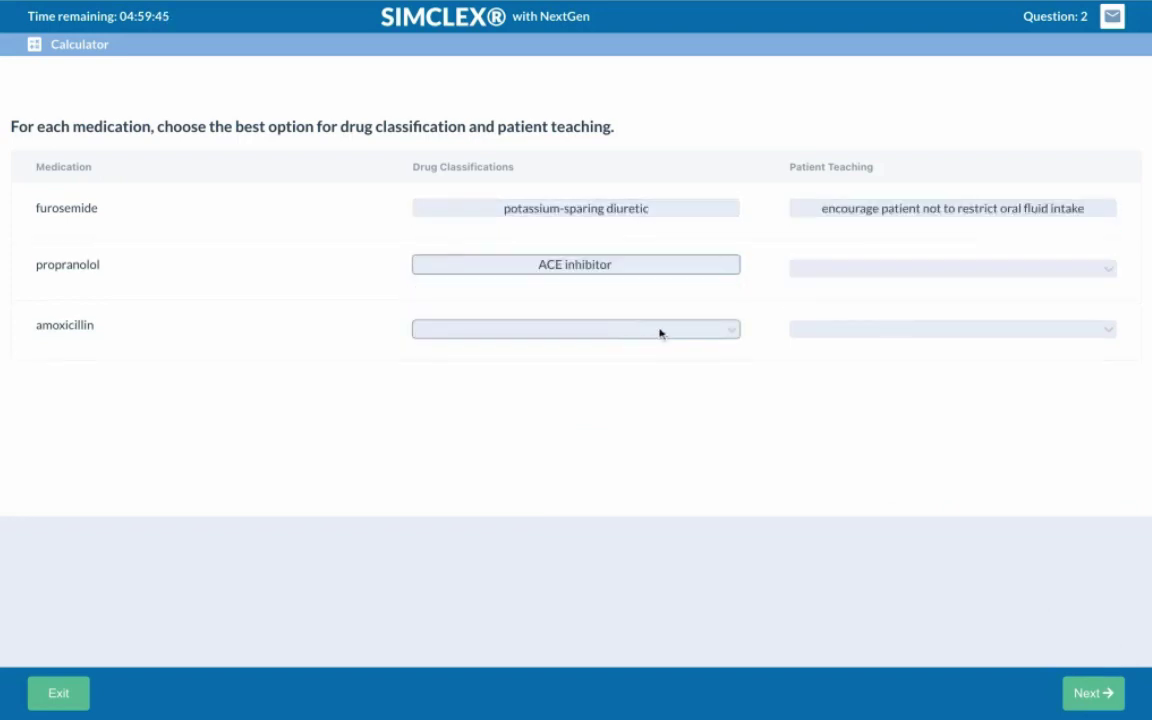
pyautogui.click(938, 270)
pyautogui.click(907, 339)
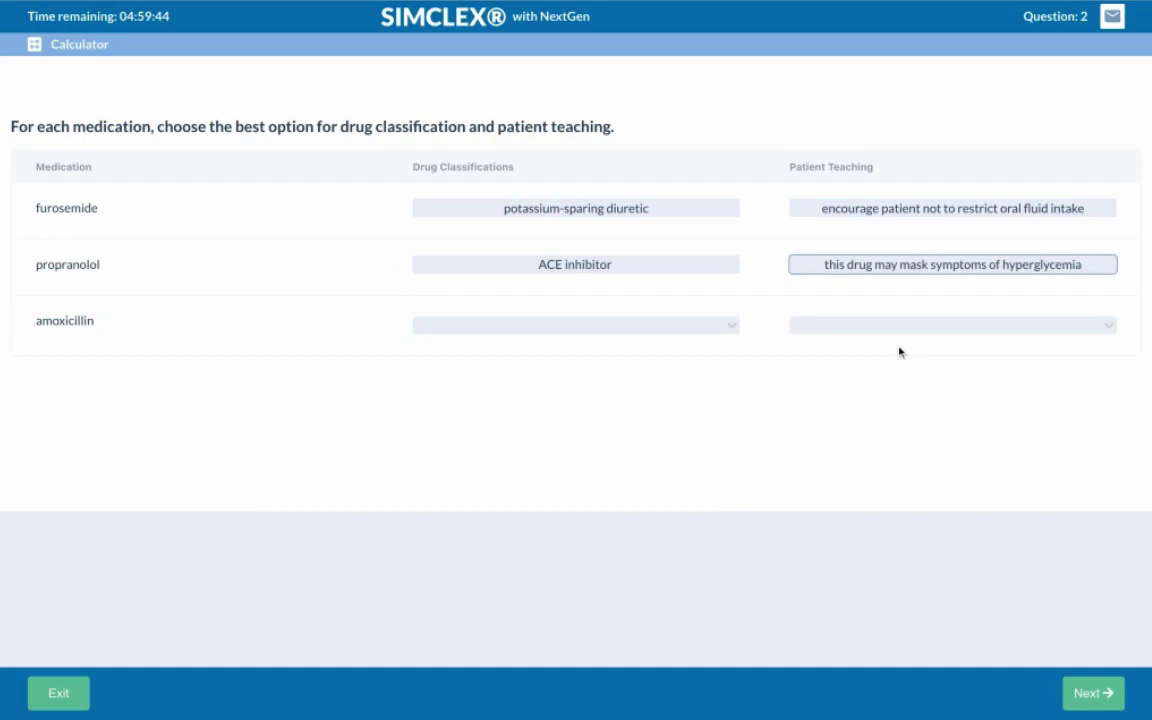
# Step: Set amoxicillin as a macrolide antibiotic with Achilles tendon rupture teaching, submit, and choose Exit
pyautogui.click(696, 327)
pyautogui.click(589, 384)
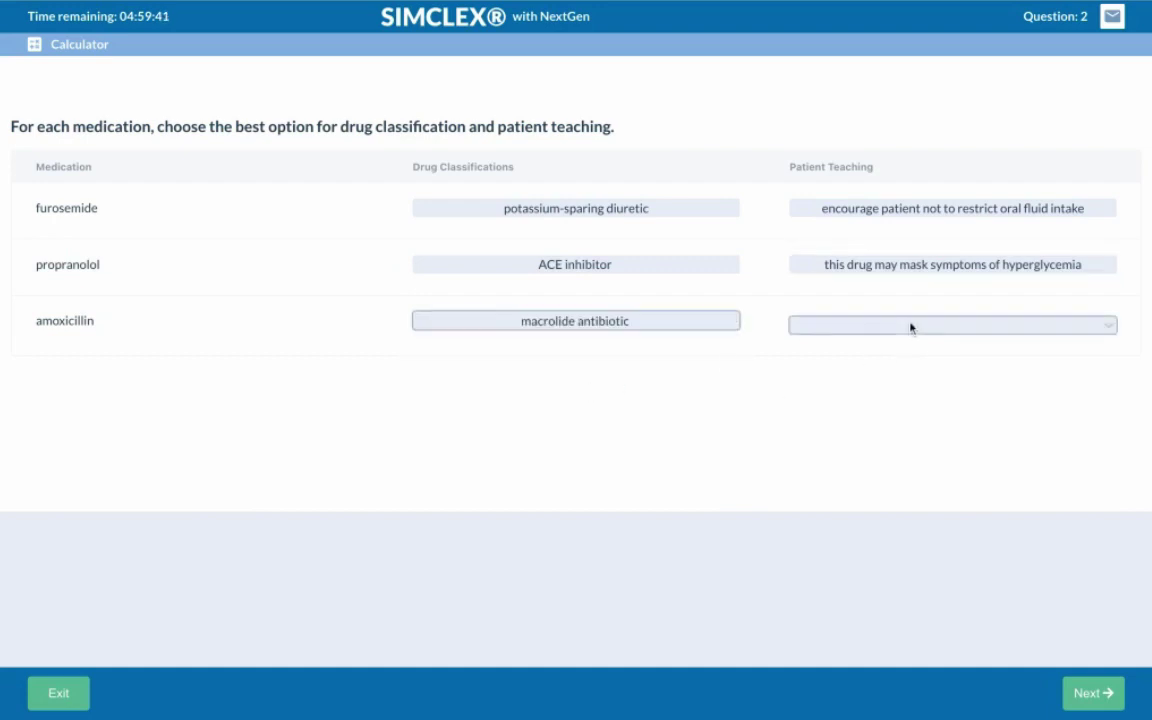
pyautogui.click(911, 327)
pyautogui.click(872, 379)
pyautogui.click(1087, 693)
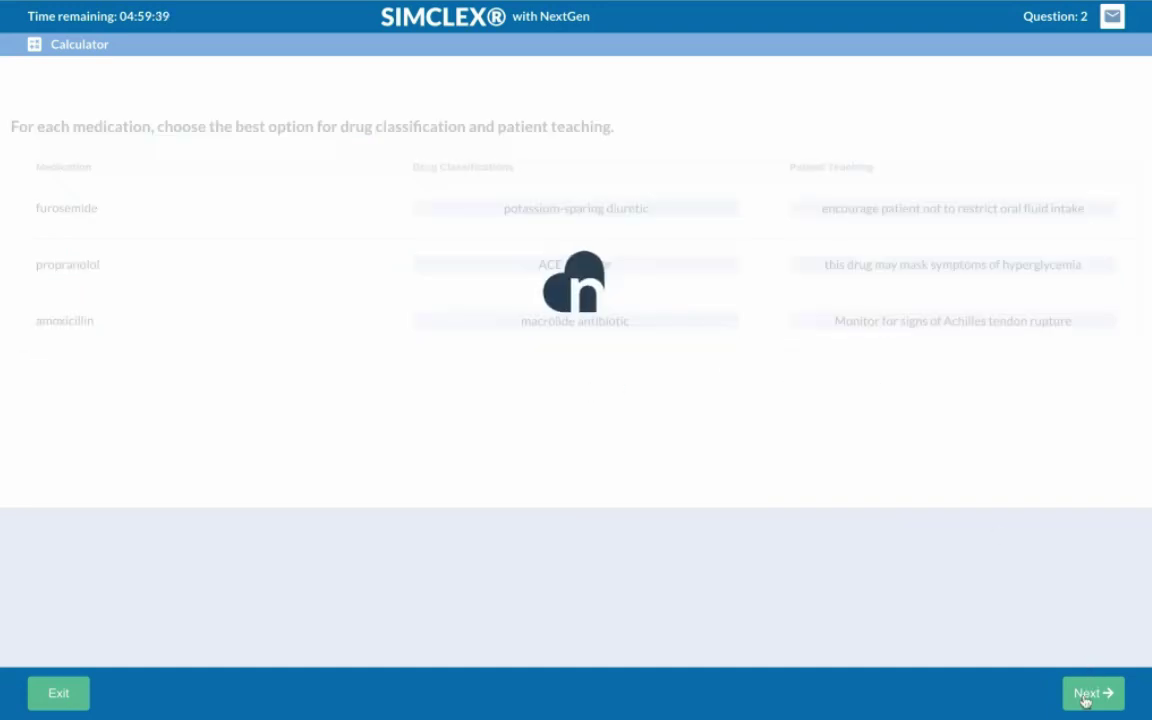
pyautogui.click(61, 695)
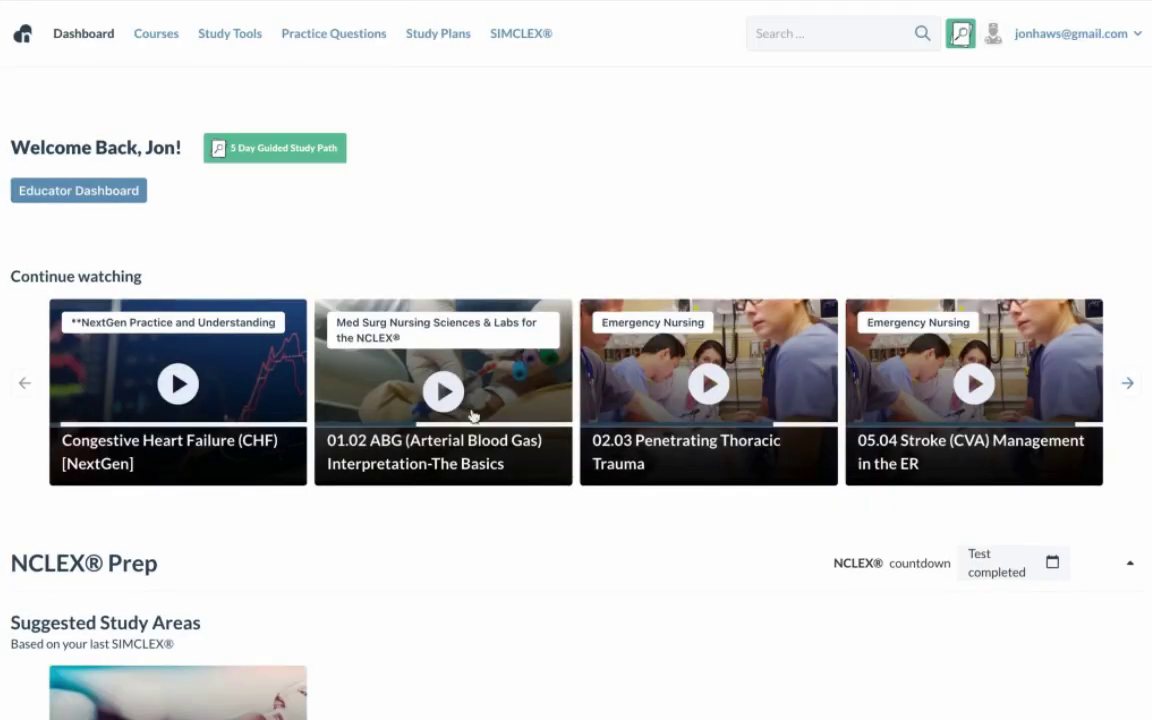
# Step: Return to the SIMCLEX page and review the history showing the new incomplete two-question attempt
pyautogui.click(518, 44)
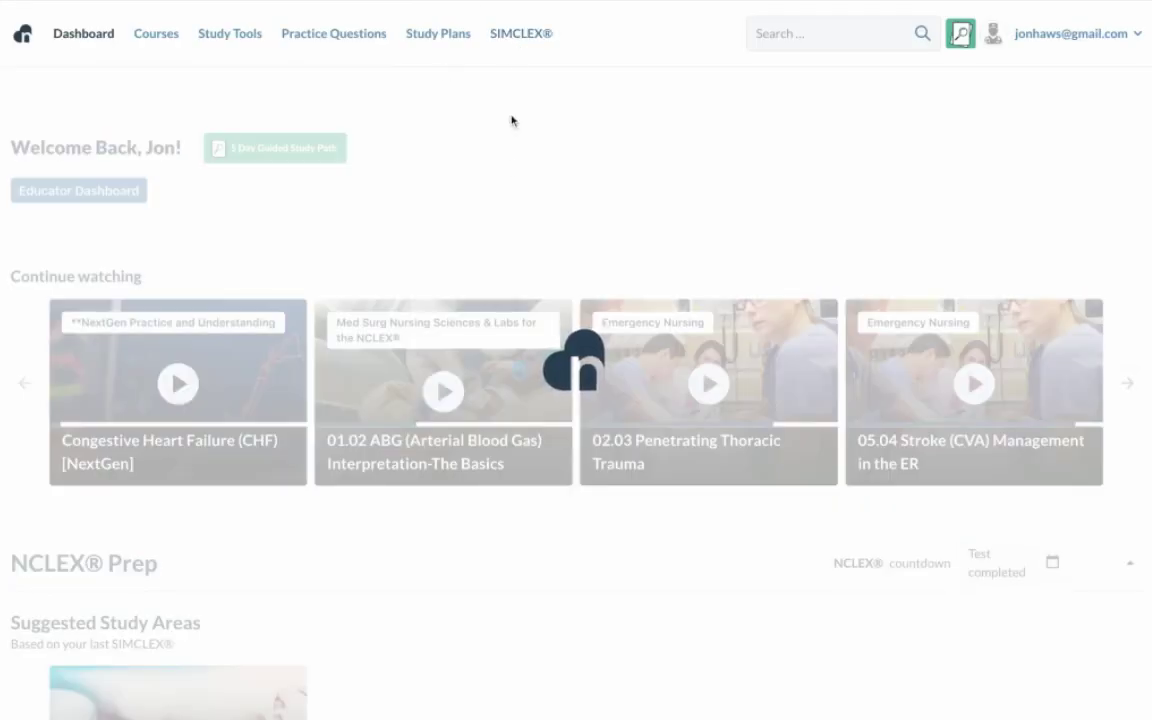
pyautogui.scroll(-3, 497, 243)
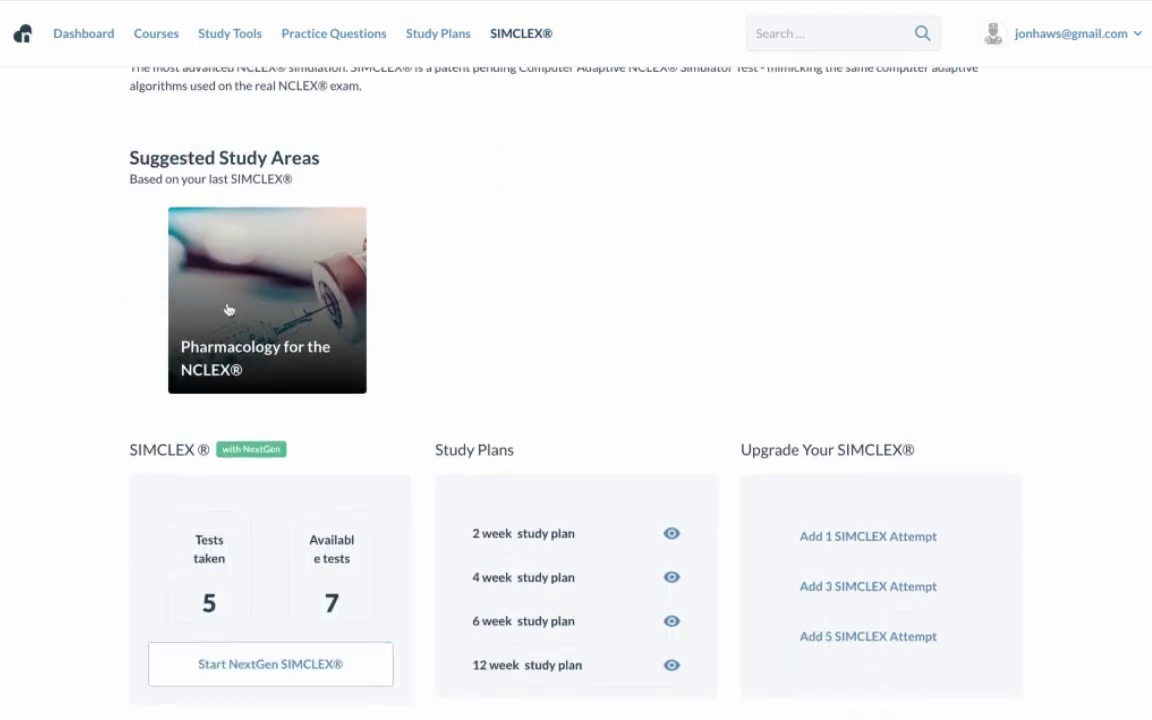
pyautogui.scroll(-8, 273, 293)
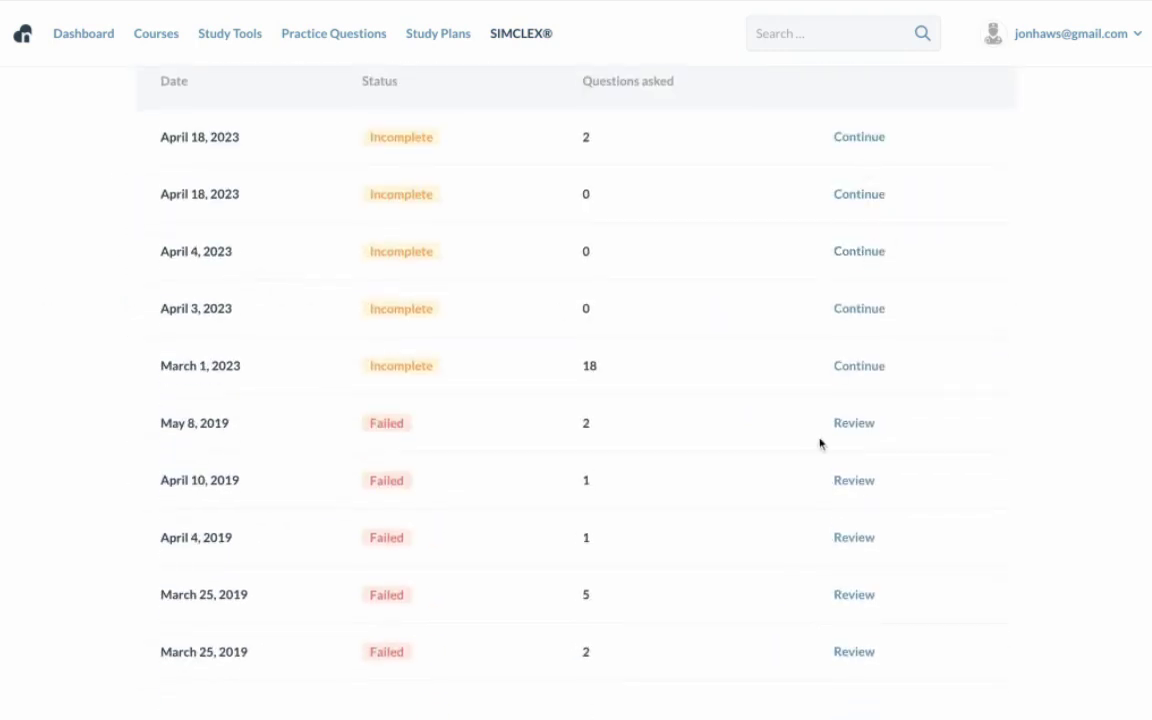
pyautogui.scroll(10, 808, 432)
pyautogui.scroll(7, 805, 427)
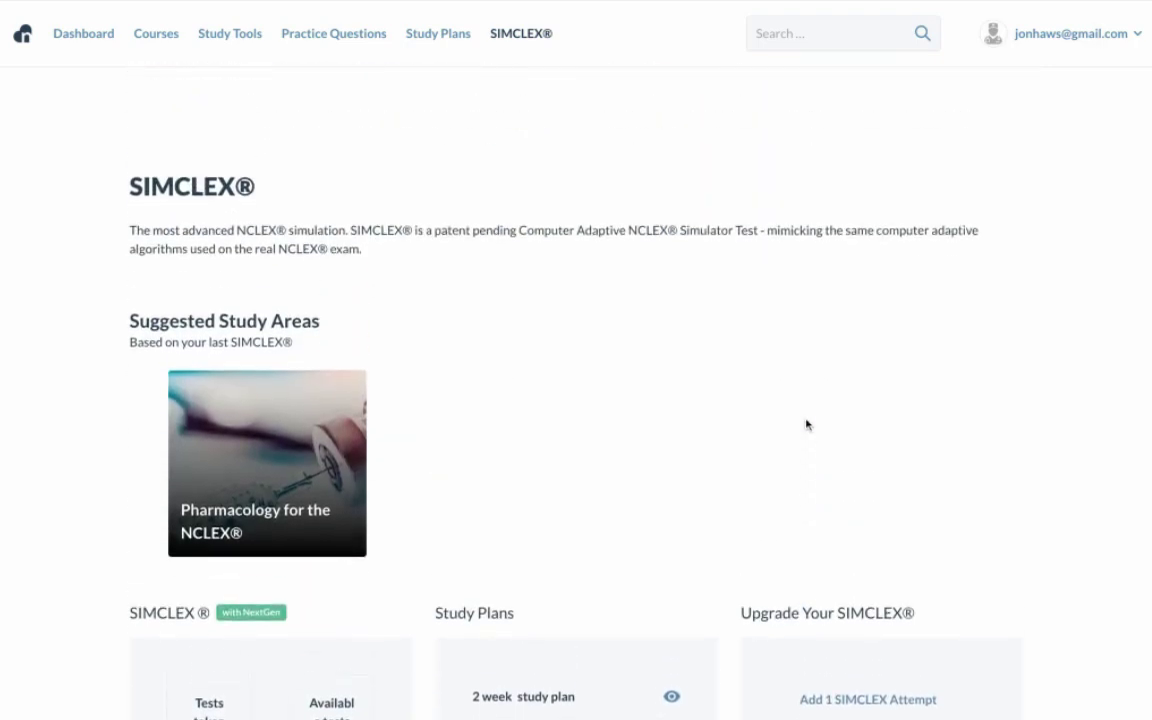
# Step: Open the ROME – ABG Interpretation lesson from the ABG course in Courses
pyautogui.click(174, 41)
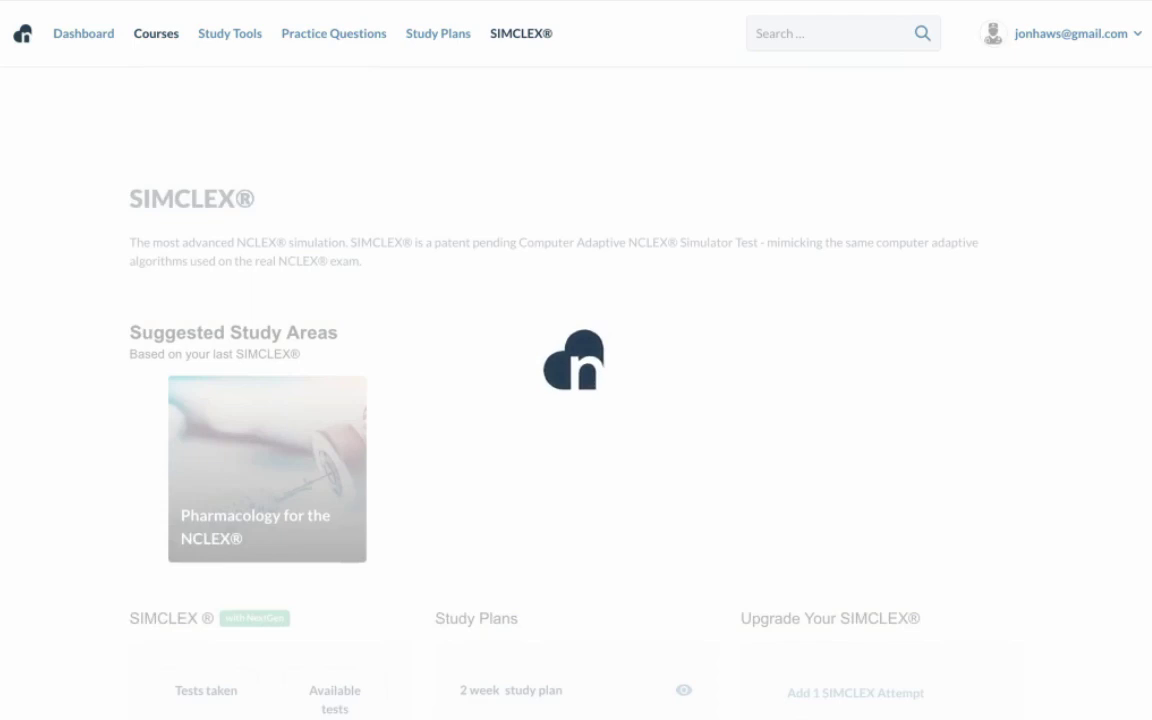
pyautogui.scroll(-2, 736, 496)
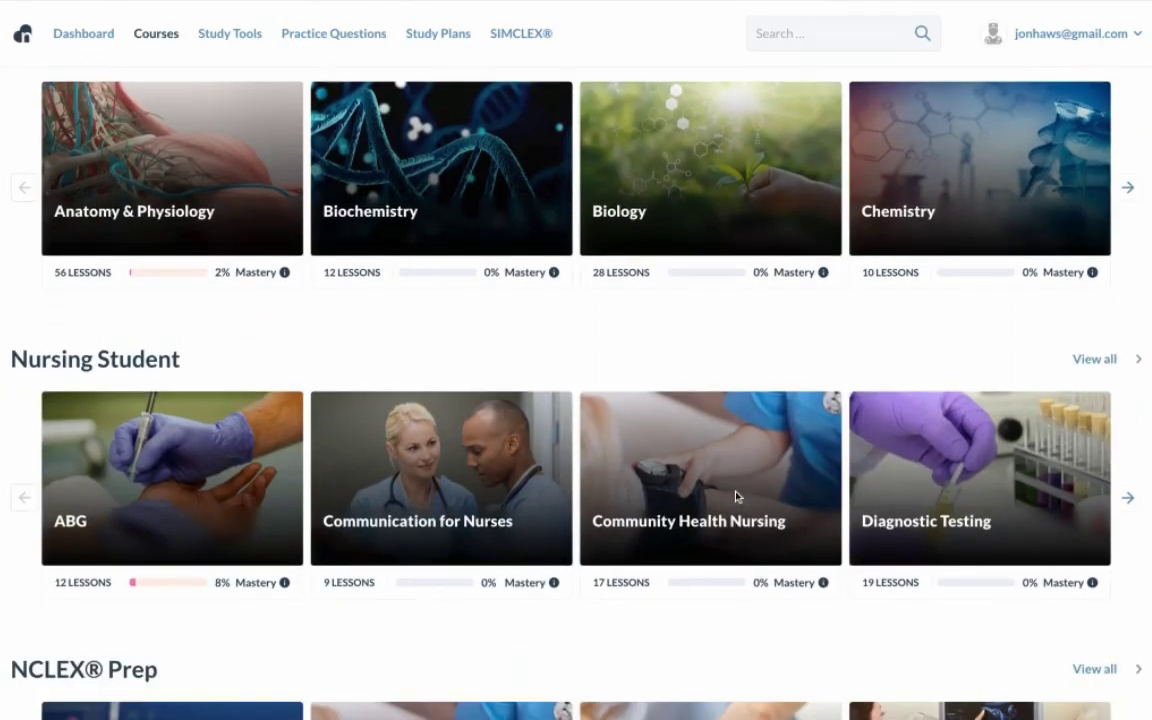
pyautogui.click(185, 516)
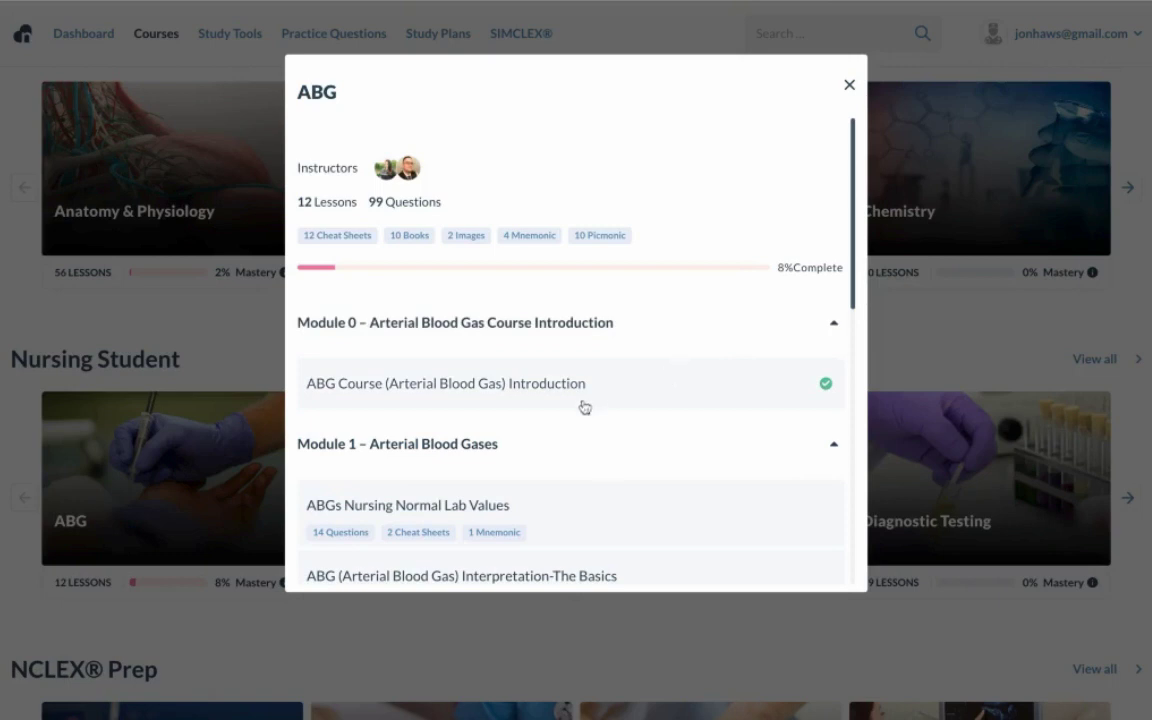
pyautogui.scroll(-2, 584, 406)
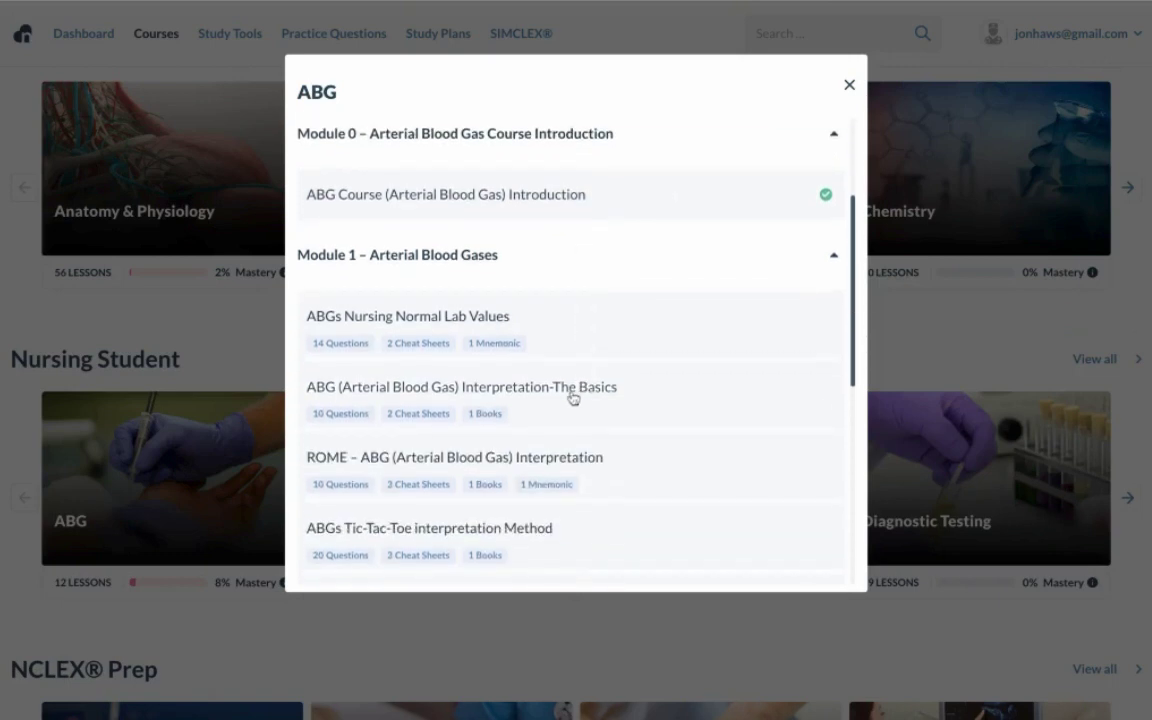
pyautogui.click(532, 464)
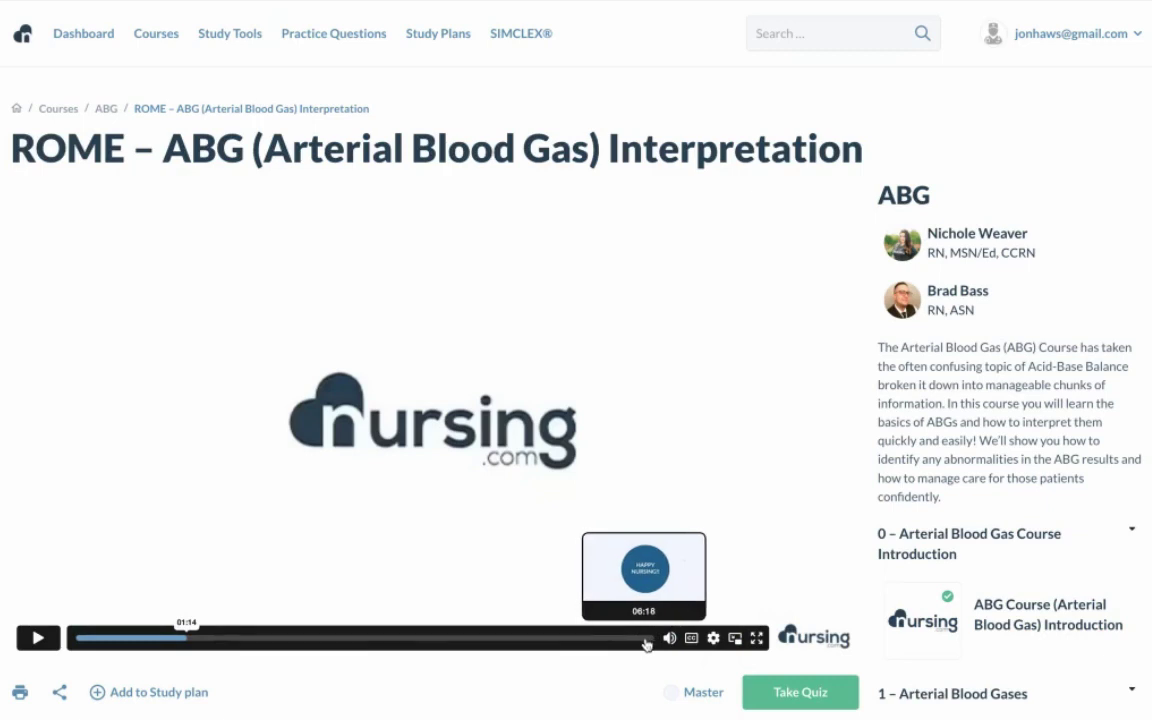
# Step: Play the lesson video, skip ahead, rewind to the R.O.M.E explanation, and pause
pyautogui.click(644, 638)
pyautogui.click(360, 638)
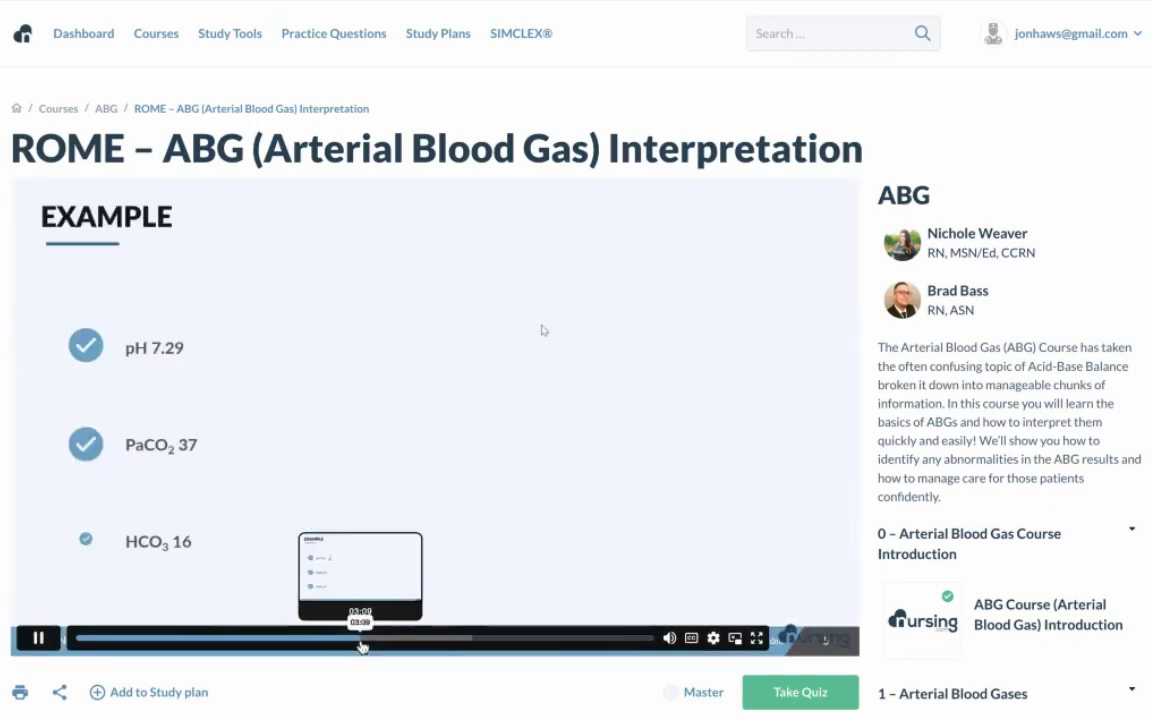
pyautogui.moveTo(287, 638); pyautogui.dragTo(199, 638)
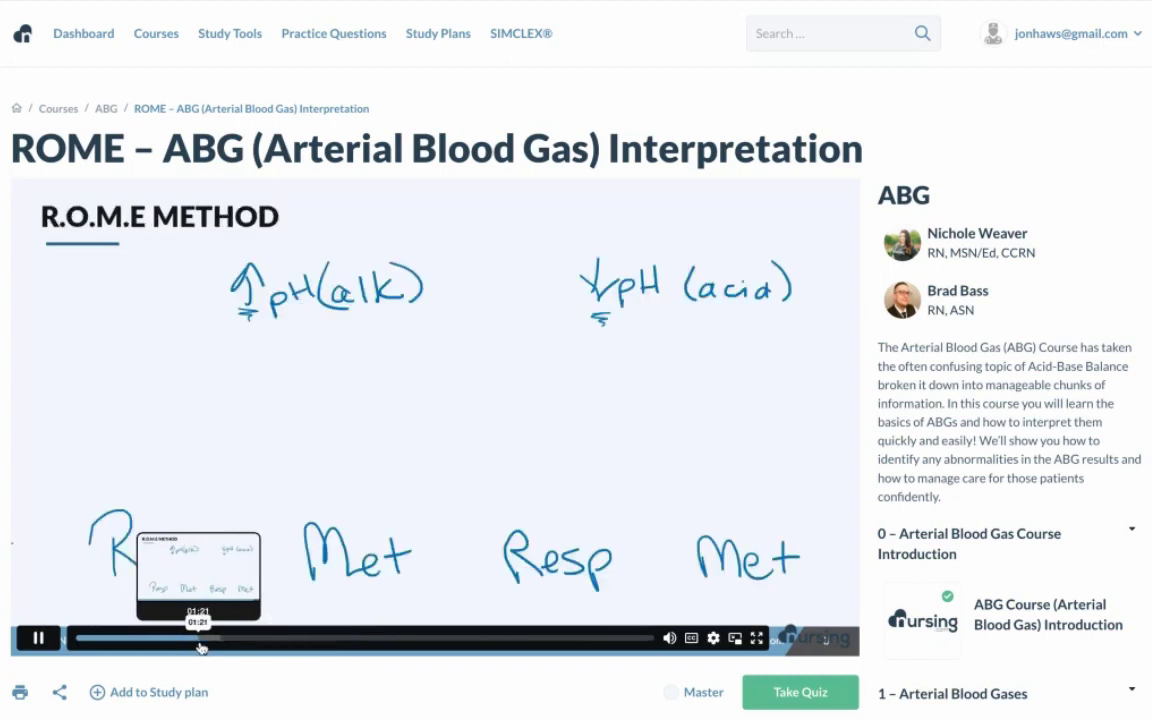
pyautogui.click(40, 638)
# Step: Preview and close the ABG ROME Flowchart cheat sheet below the video
pyautogui.scroll(-2, 577, 470)
pyautogui.scroll(-2, 577, 470)
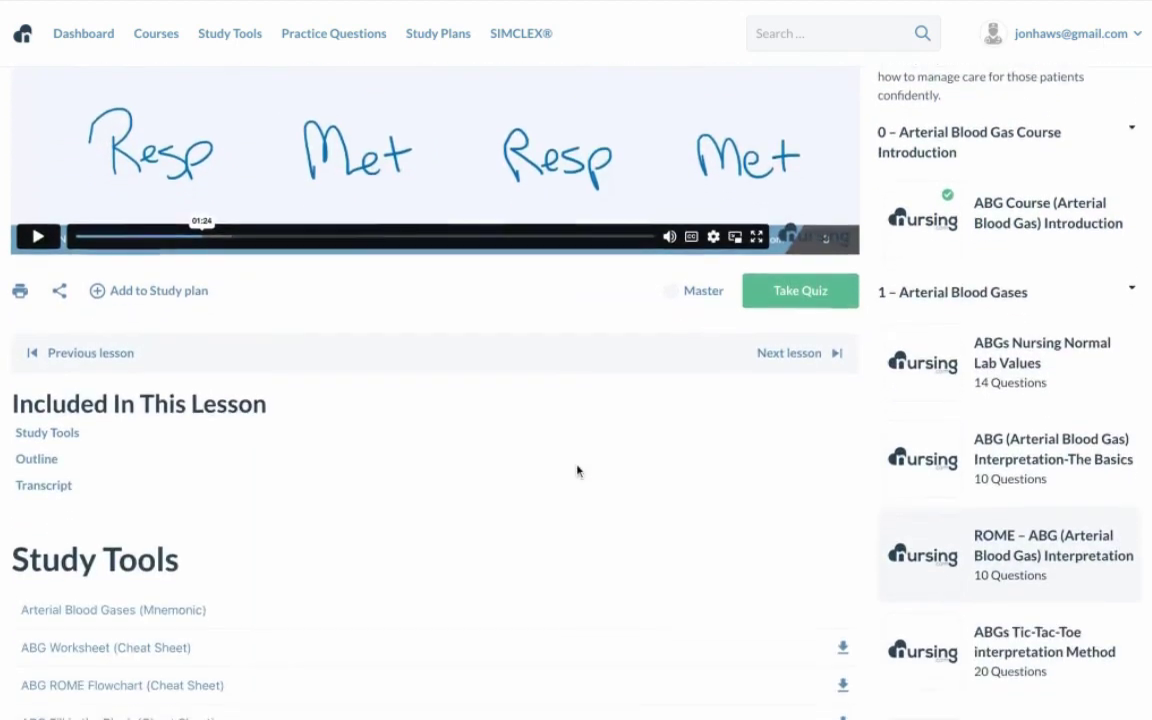
pyautogui.scroll(-3, 577, 470)
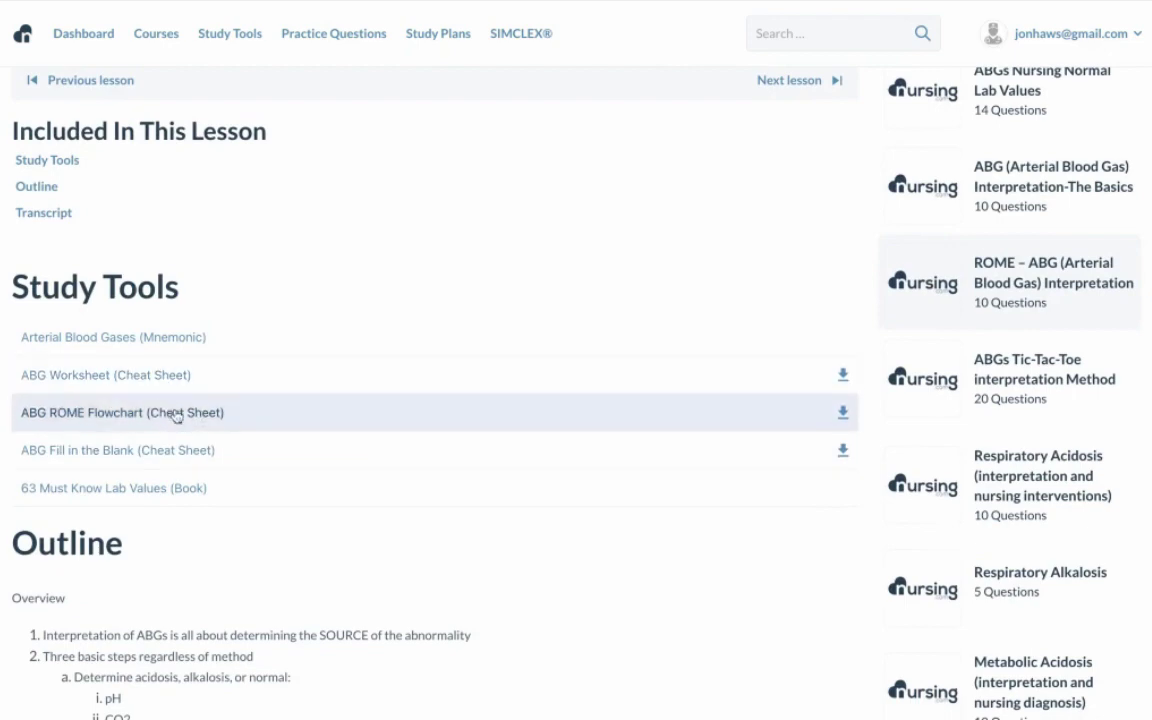
pyautogui.click(181, 421)
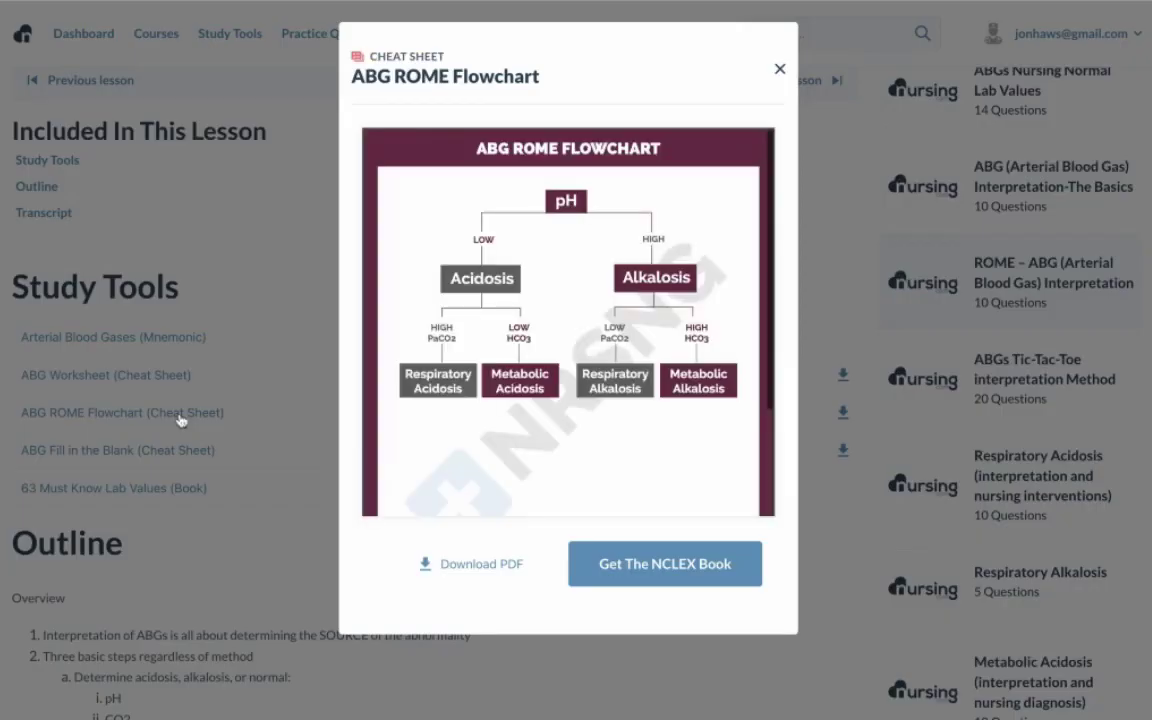
pyautogui.scroll(-3, 604, 326)
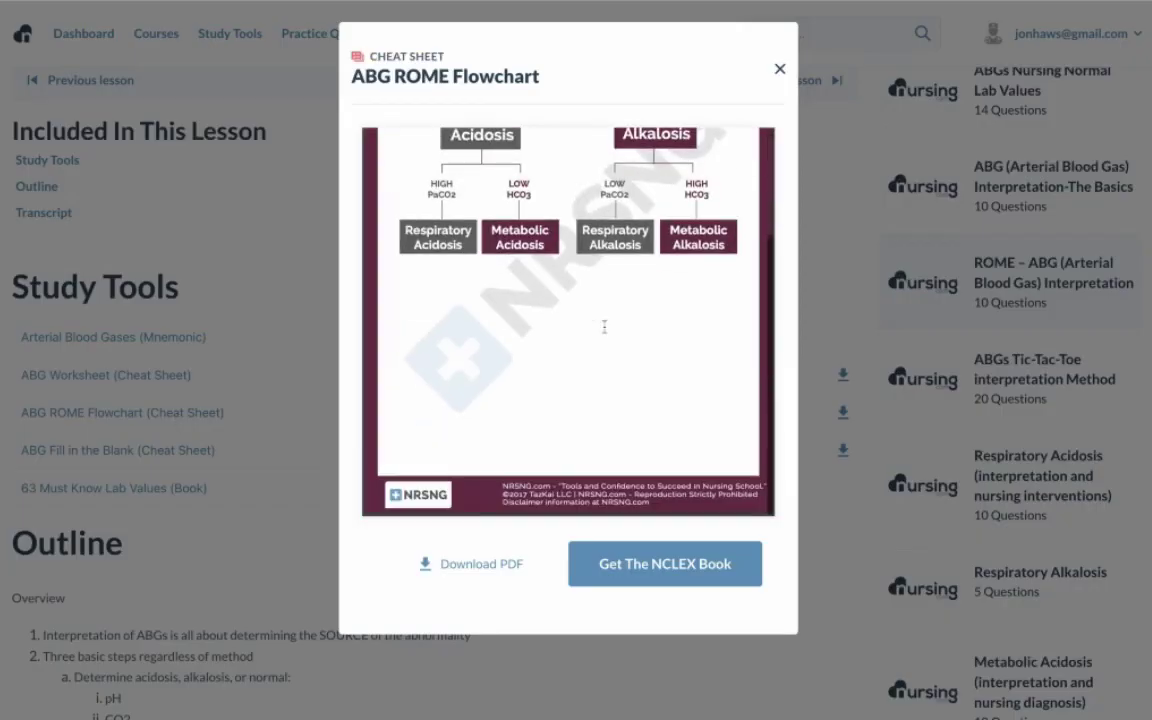
pyautogui.click(780, 71)
# Step: Scroll through the lesson transcript, then return to the video and Take Quiz button
pyautogui.scroll(2, 380, 440)
pyautogui.scroll(-5, 380, 440)
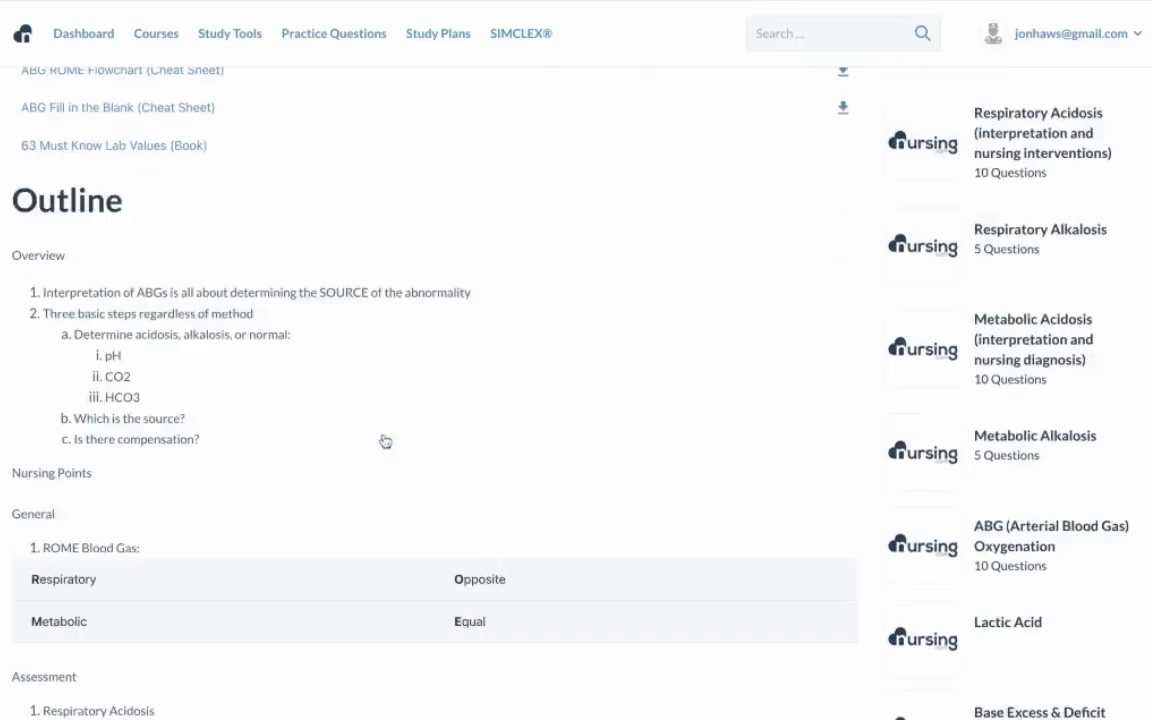
pyautogui.scroll(-4, 384, 441)
pyautogui.scroll(-5, 384, 441)
pyautogui.scroll(-5, 384, 441)
pyautogui.scroll(-2, 384, 441)
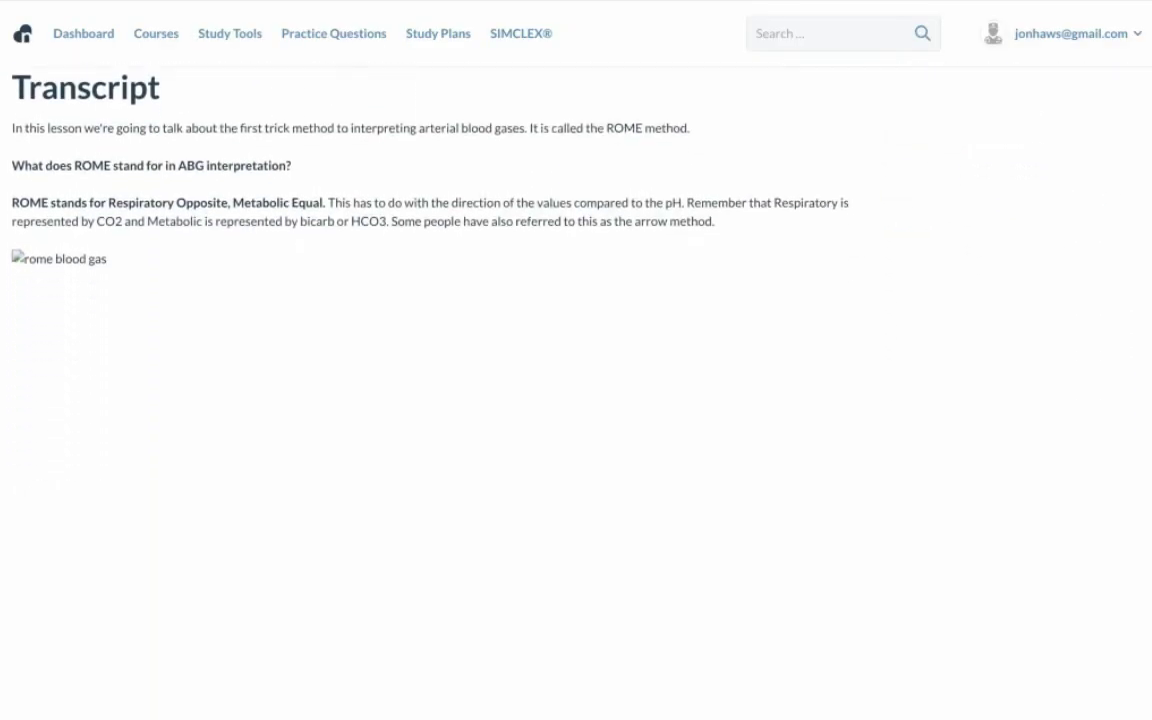
pyautogui.scroll(5, 196, 224)
pyautogui.scroll(-5, 196, 224)
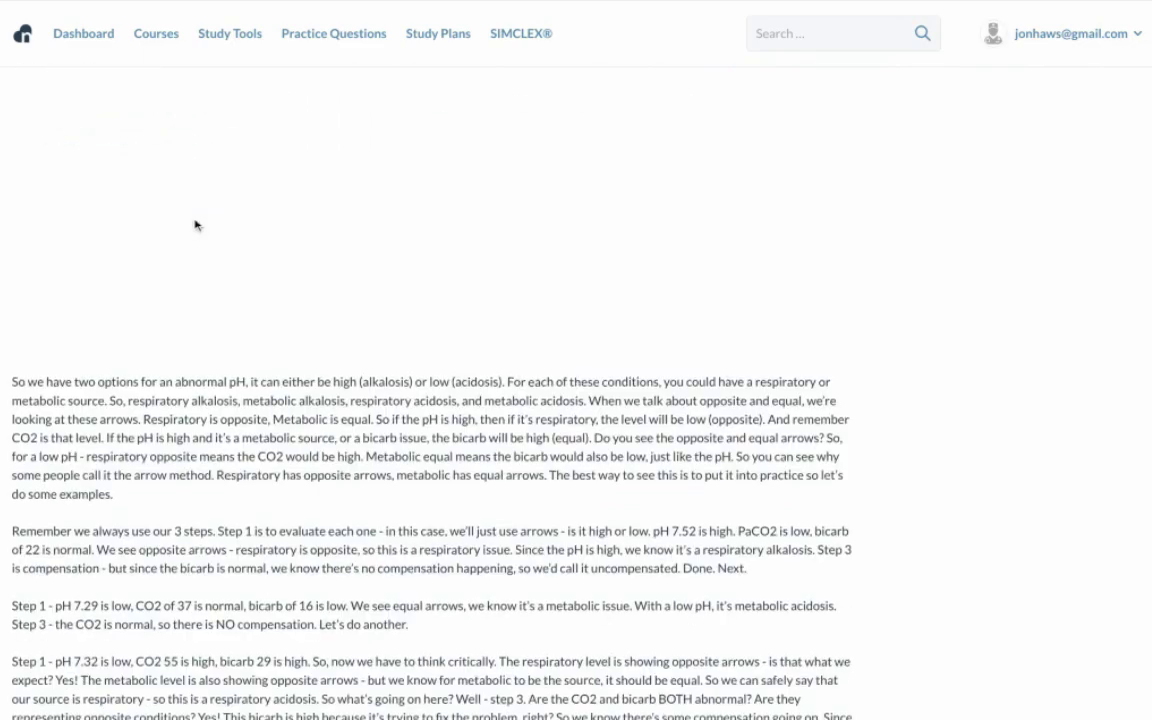
pyautogui.press('Home')
pyautogui.scroll(-4, 196, 224)
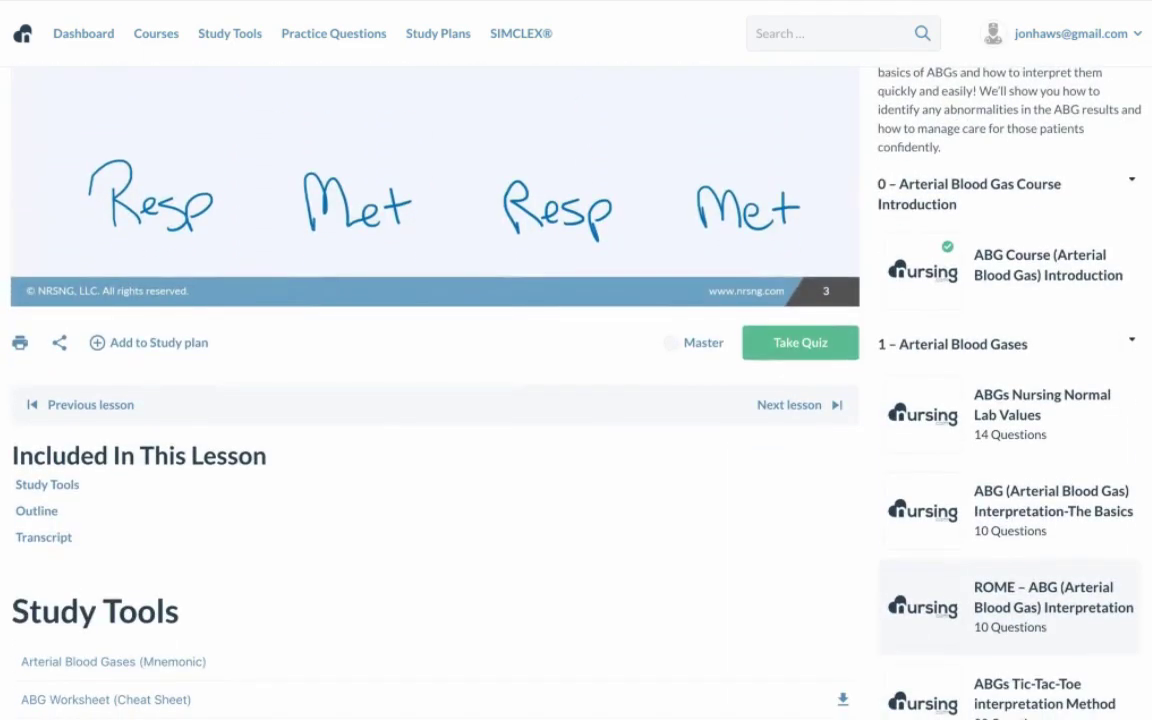
pyautogui.scroll(3, 175, 405)
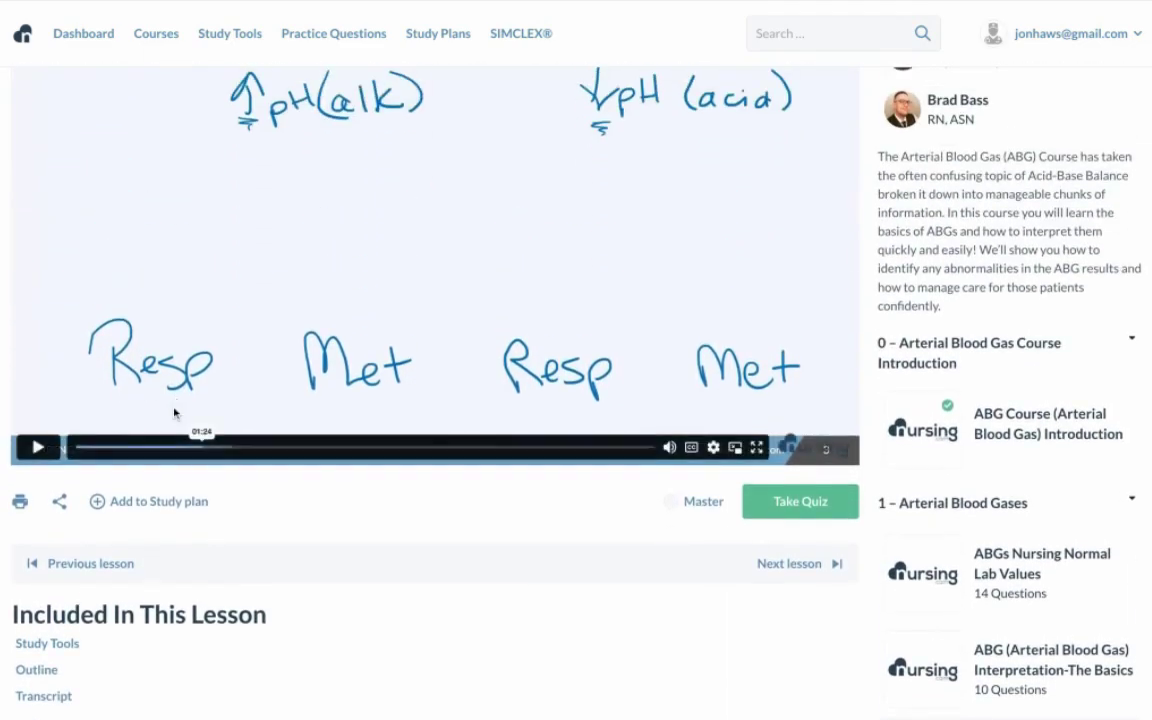
pyautogui.click(793, 508)
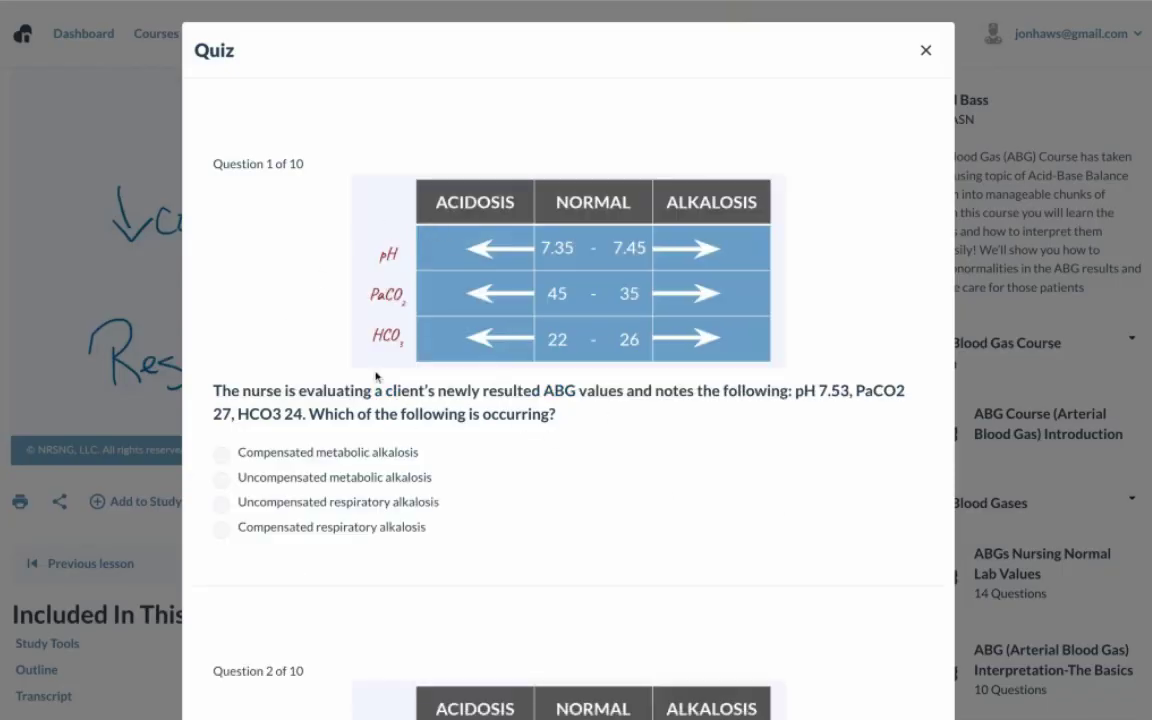
pyautogui.scroll(-1, 334, 430)
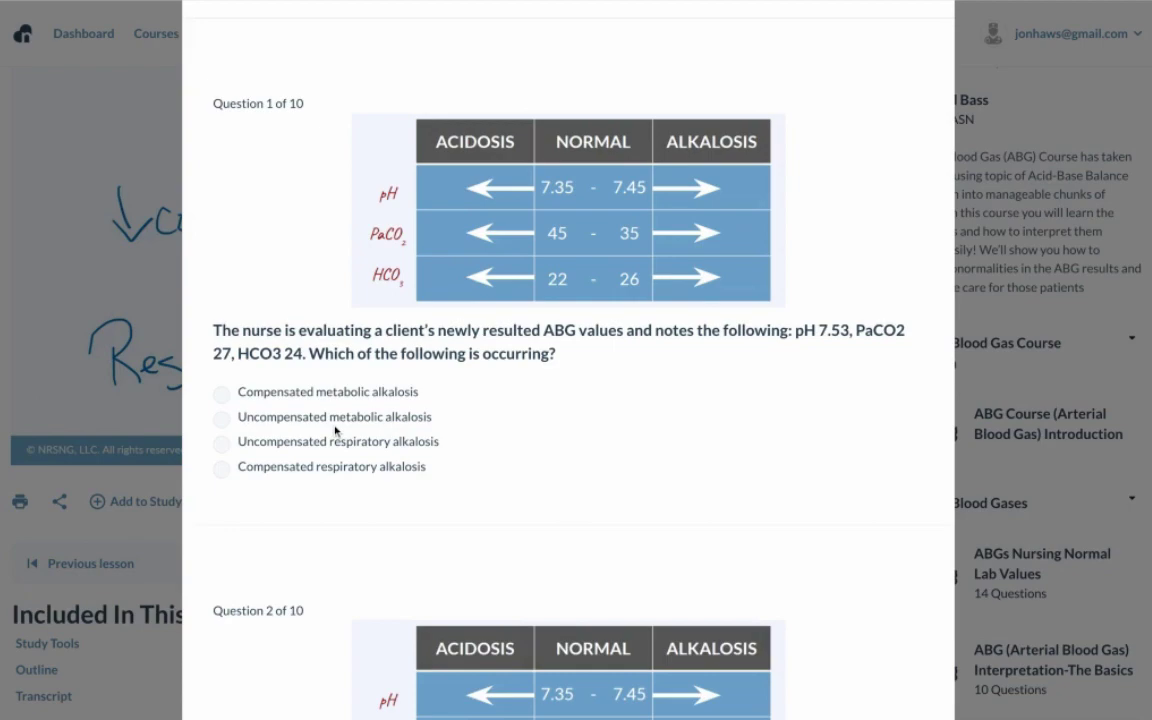
pyautogui.scroll(-3, 334, 430)
pyautogui.scroll(-3, 334, 430)
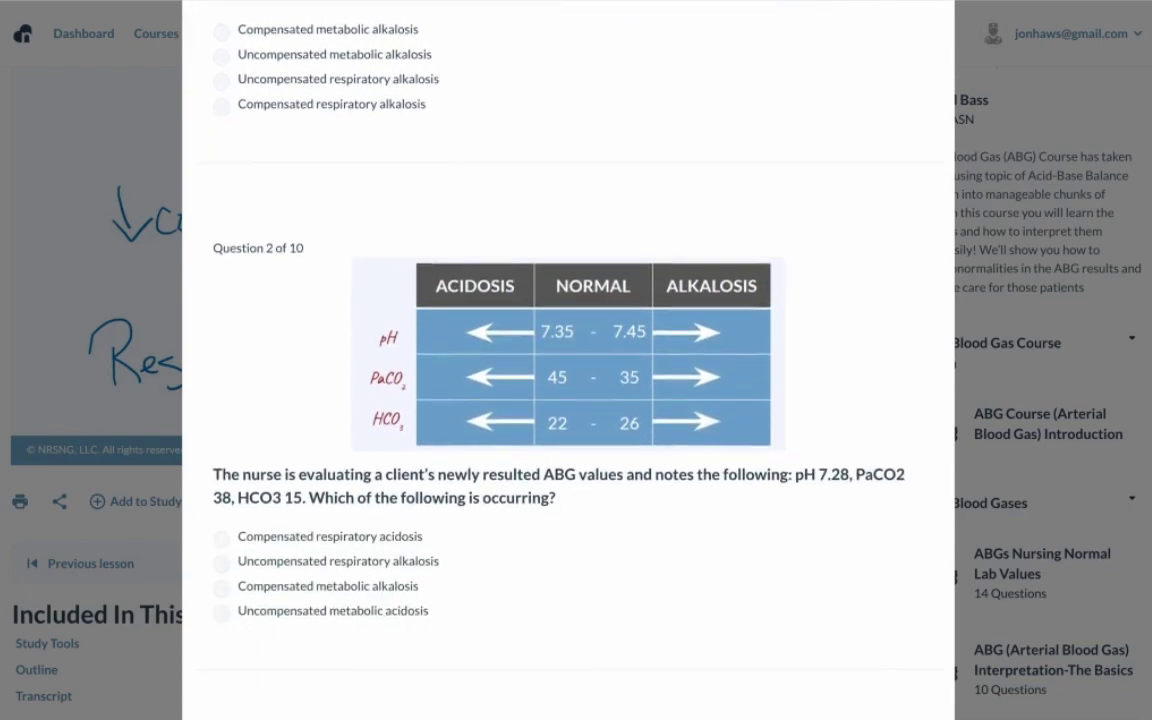
pyautogui.scroll(-2, 334, 430)
pyautogui.scroll(-2, 334, 430)
pyautogui.scroll(-4, 334, 430)
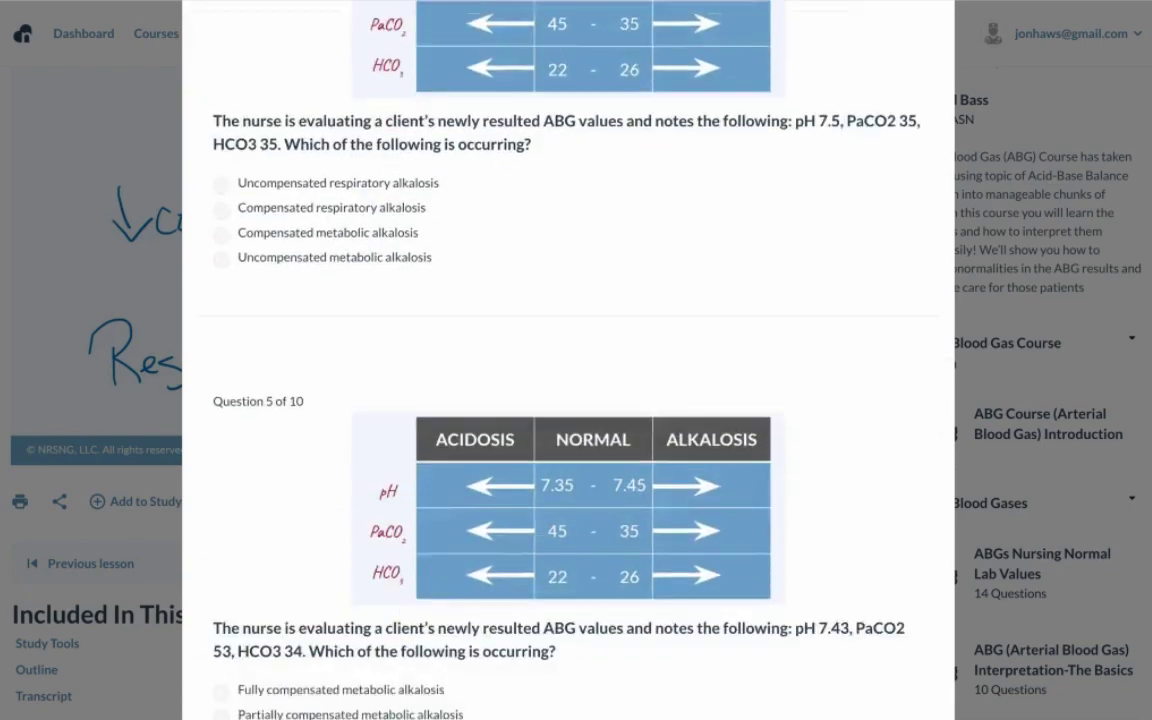
pyautogui.scroll(-4, 334, 430)
pyautogui.scroll(-15, 568, 360)
pyautogui.scroll(-2, 568, 360)
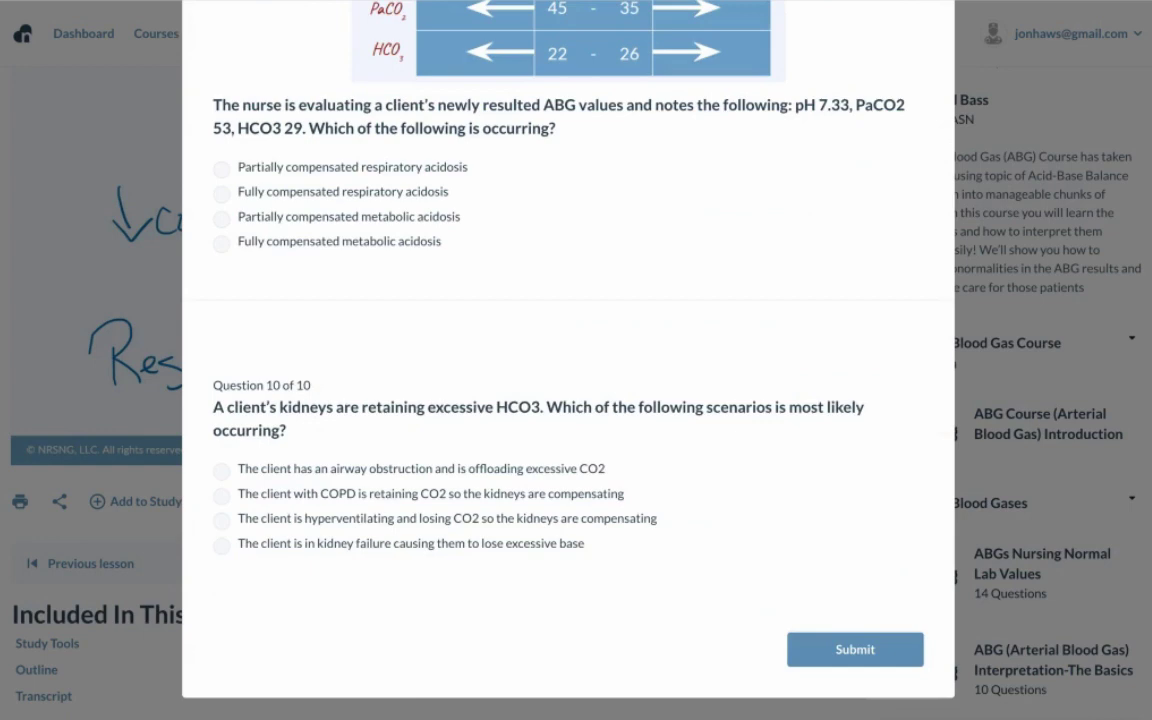
pyautogui.click(1020, 195)
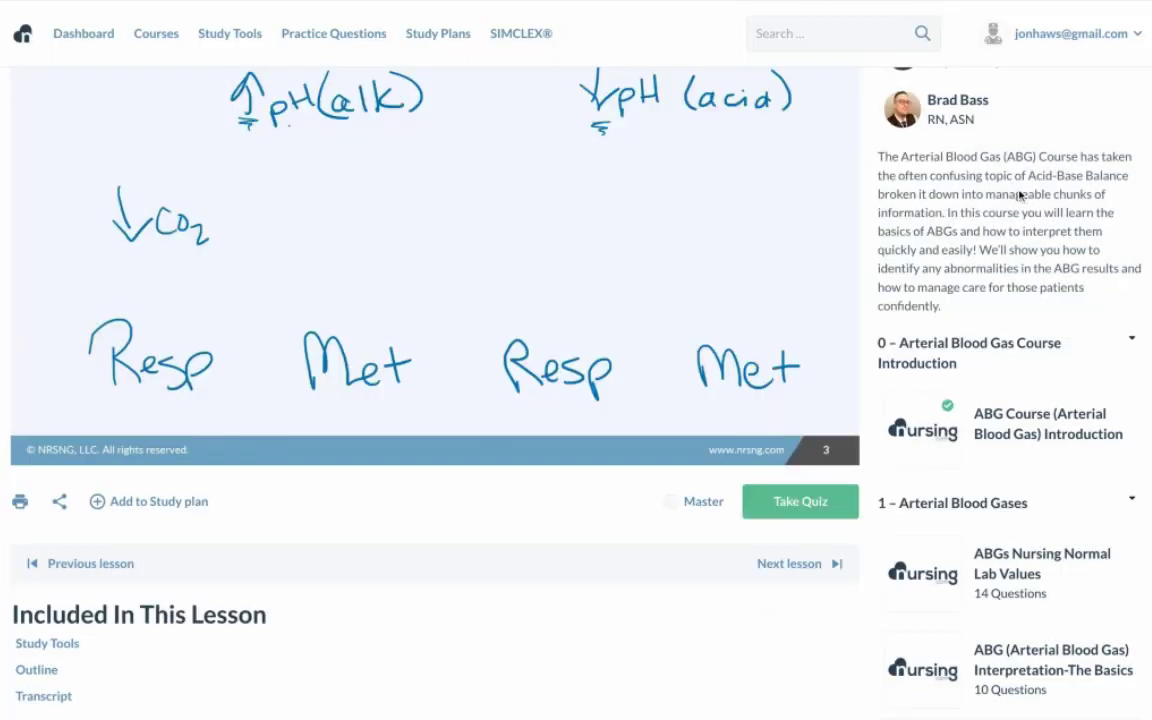
# Step: Browse the Study Tools library and open Medical-Surgical Nursing
pyautogui.click(210, 36)
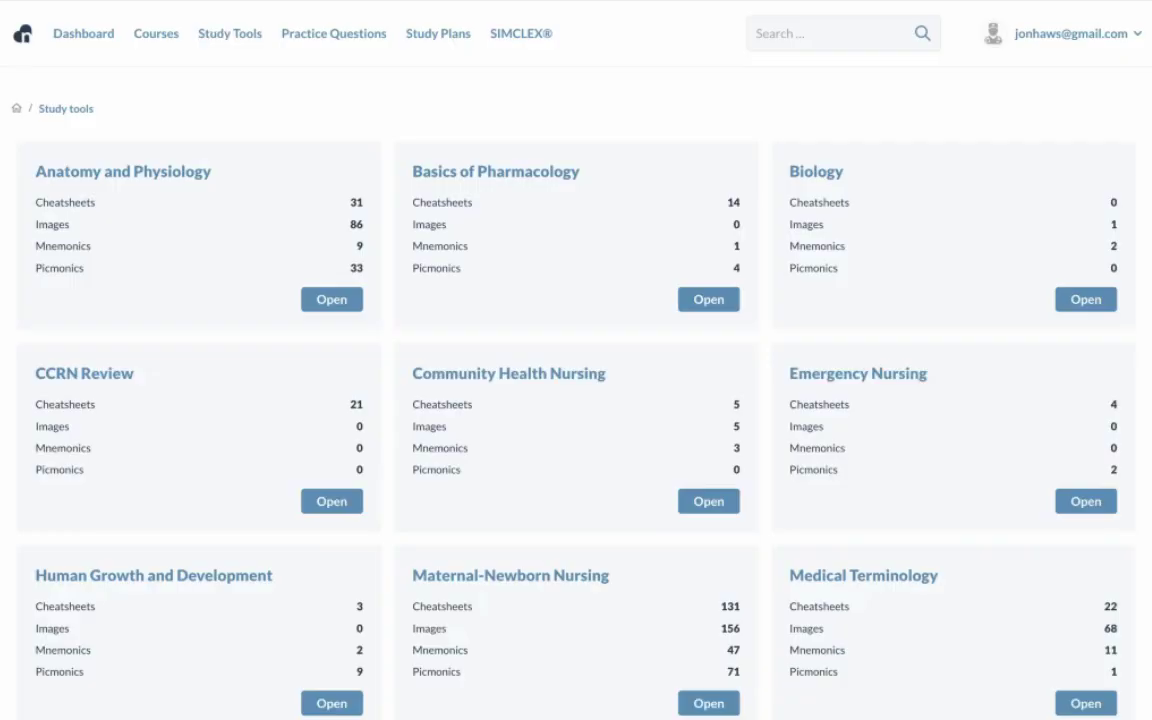
pyautogui.scroll(-5, 618, 373)
pyautogui.scroll(-3, 618, 373)
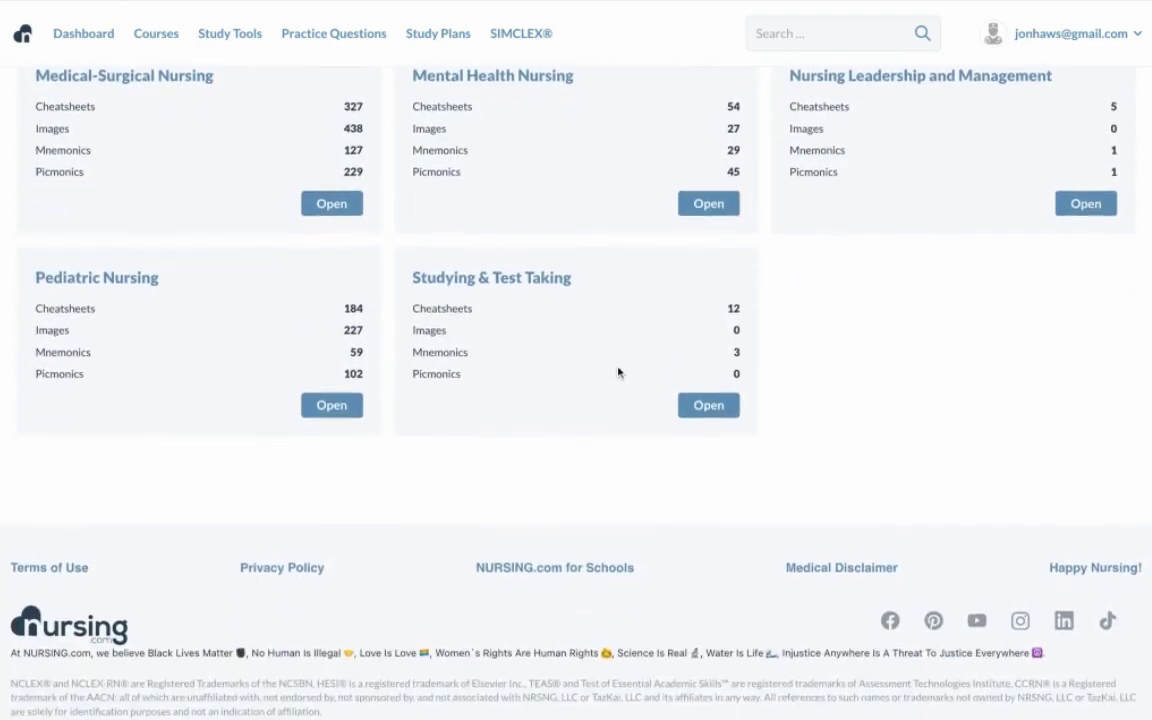
pyautogui.scroll(1, 618, 373)
pyautogui.scroll(2, 618, 373)
pyautogui.scroll(2, 576, 373)
pyautogui.scroll(1, 576, 373)
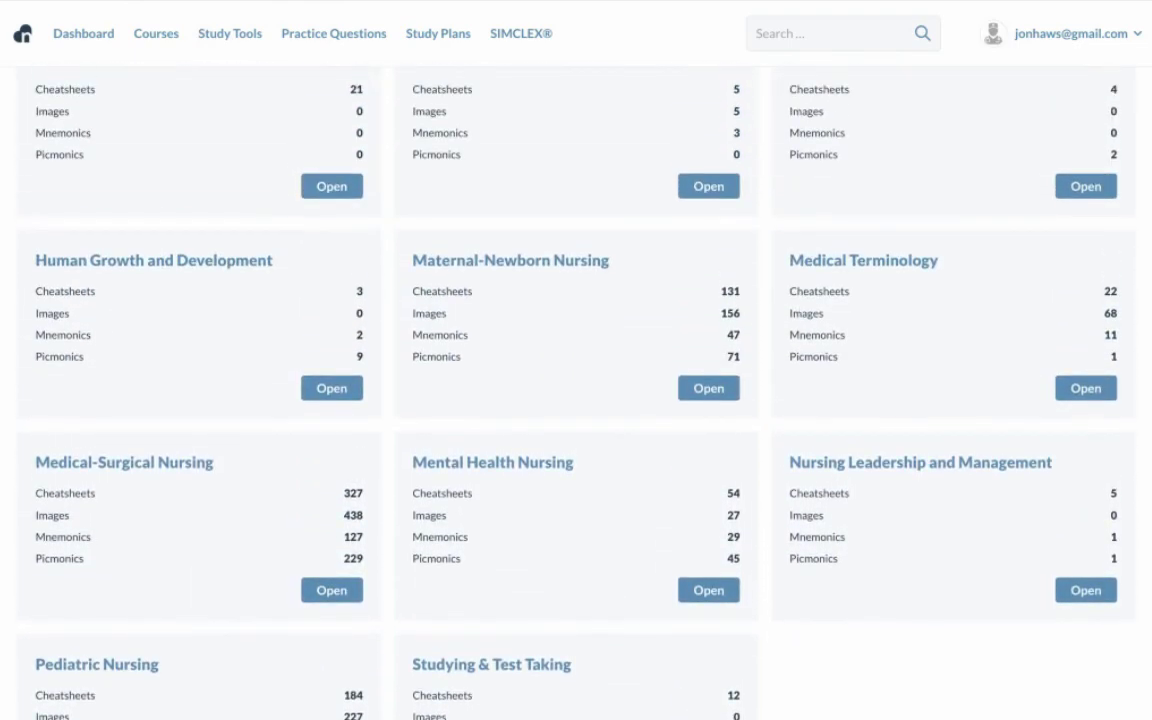
pyautogui.click(340, 589)
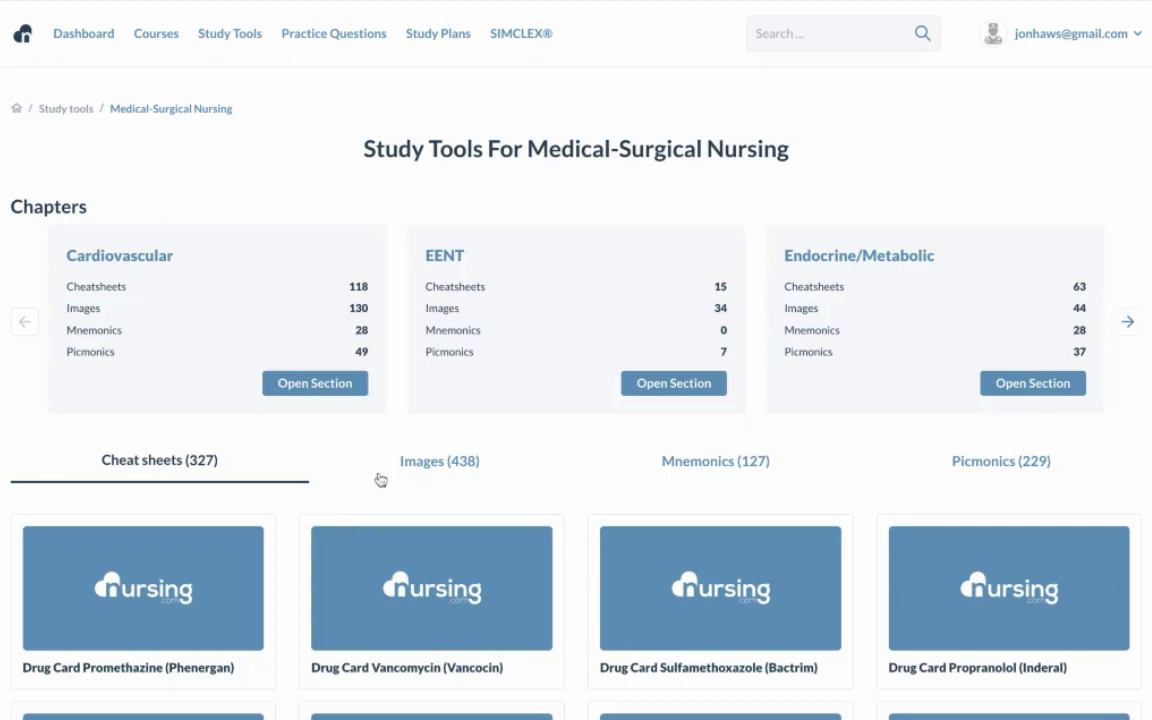
# Step: Page the chapters to Neurologic and open its Neurological Trauma section
pyautogui.click(1130, 323)
pyautogui.click(1130, 322)
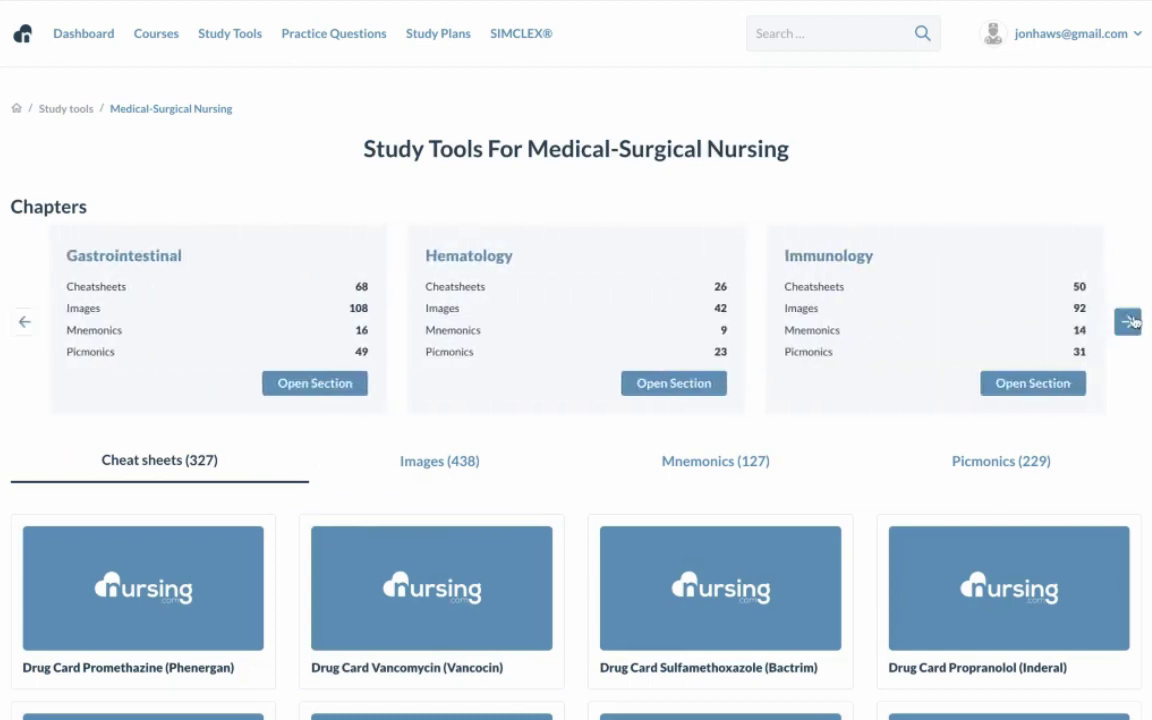
pyautogui.click(1130, 322)
pyautogui.click(1128, 322)
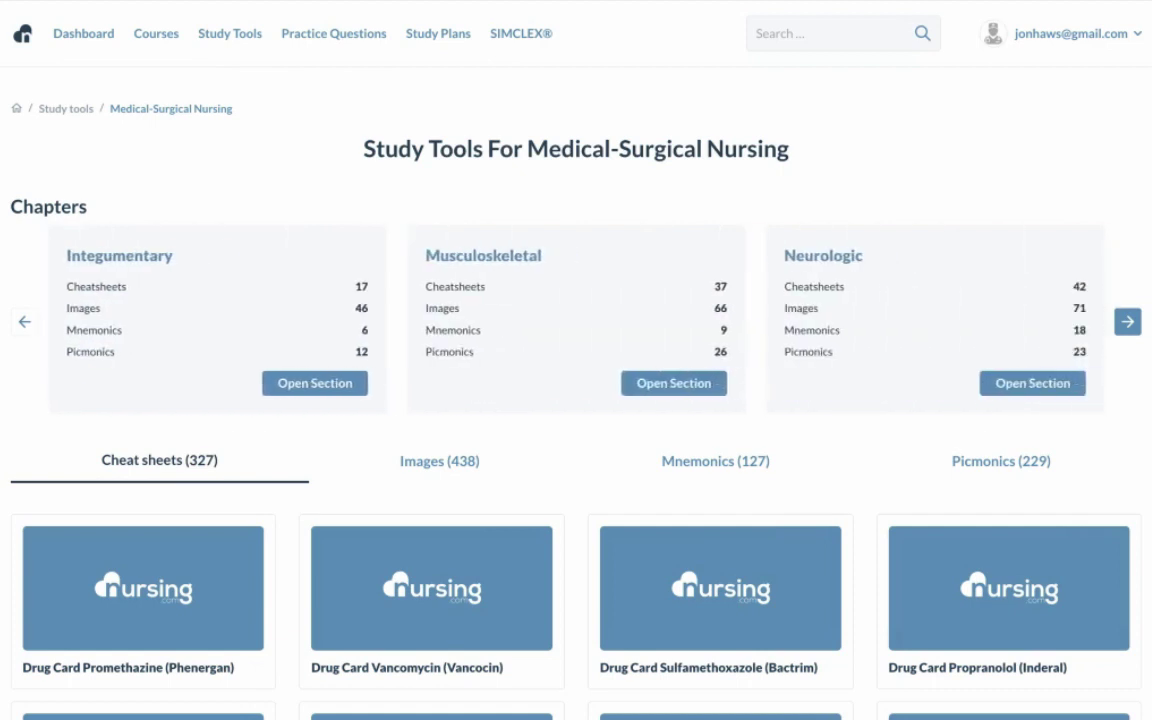
pyautogui.click(998, 380)
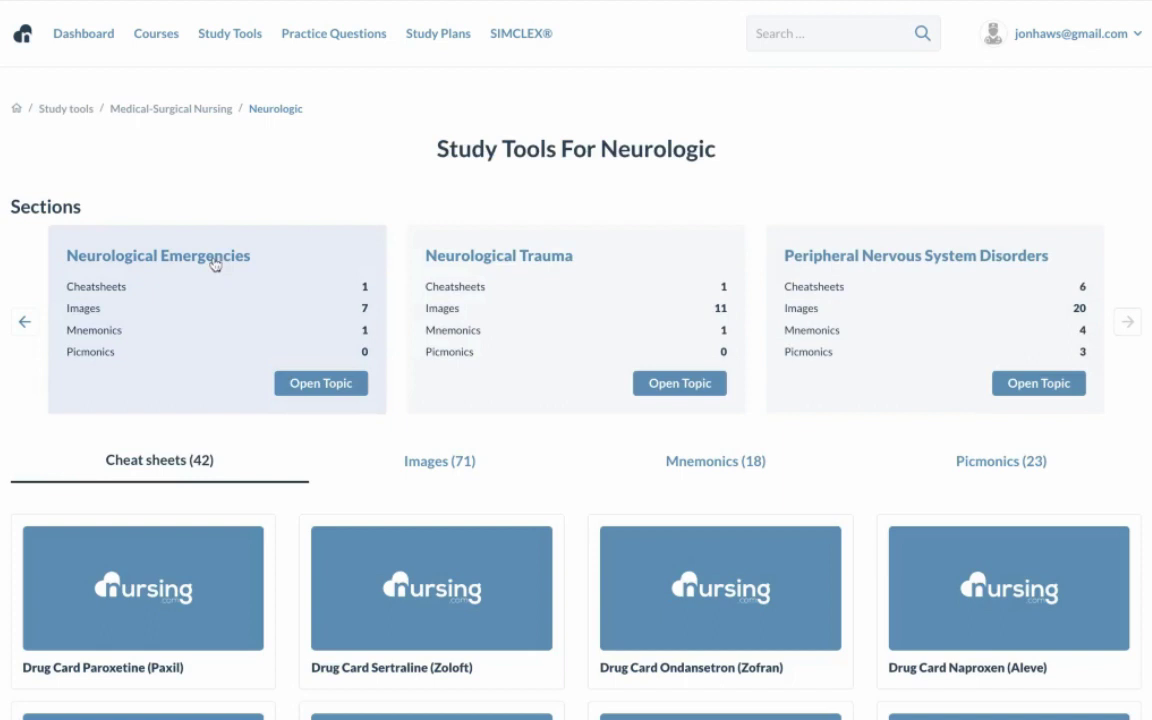
pyautogui.click(705, 385)
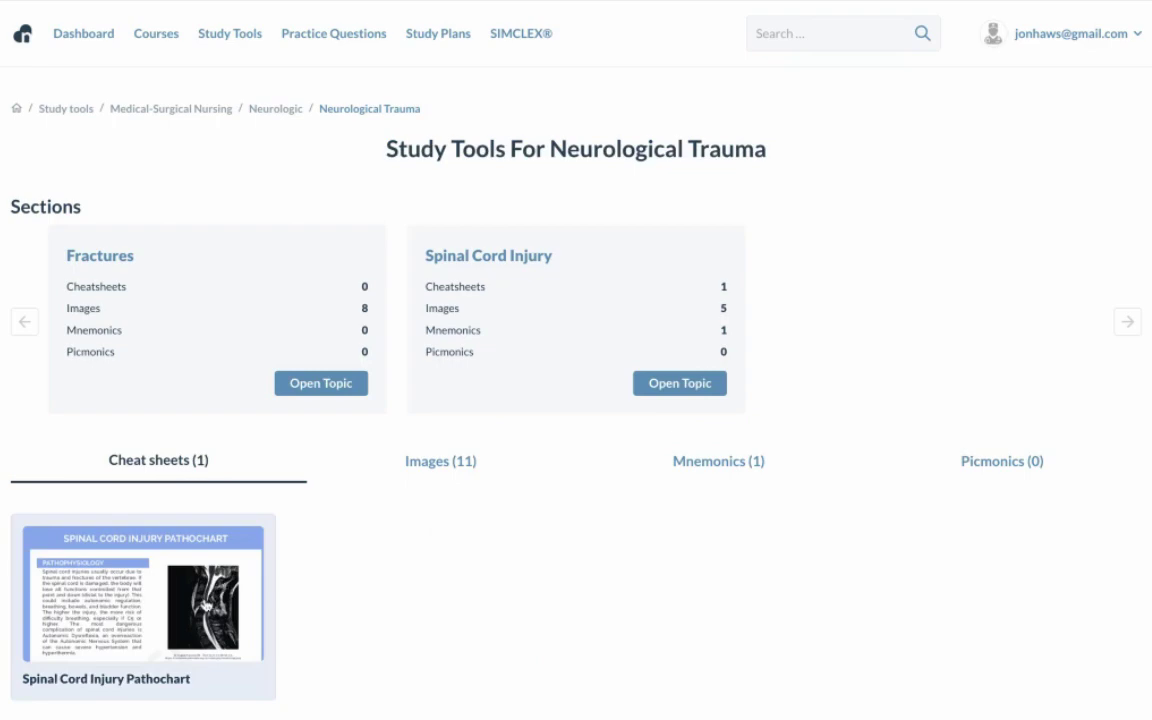
# Step: View the Spinal Cord Injury Pathochart cheat sheet, then return to Neurological Trauma
pyautogui.click(203, 607)
pyautogui.scroll(-1, 420, 500)
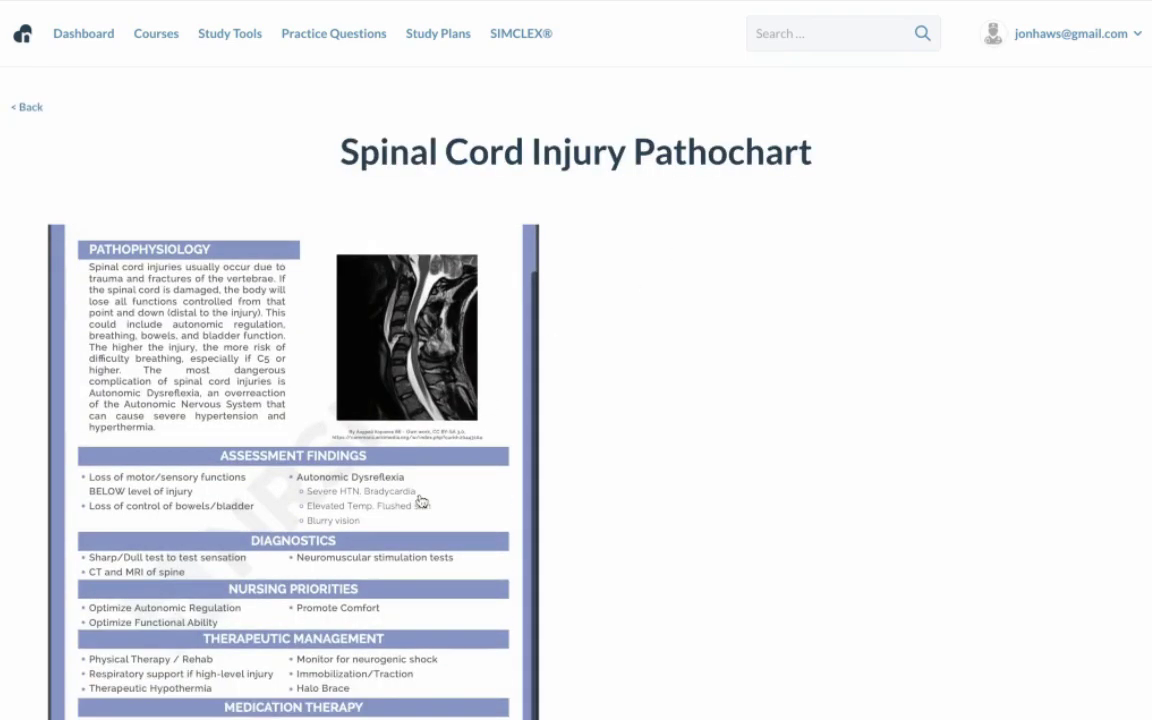
pyautogui.scroll(-3, 420, 501)
pyautogui.scroll(-3, 420, 501)
pyautogui.scroll(-2, 420, 501)
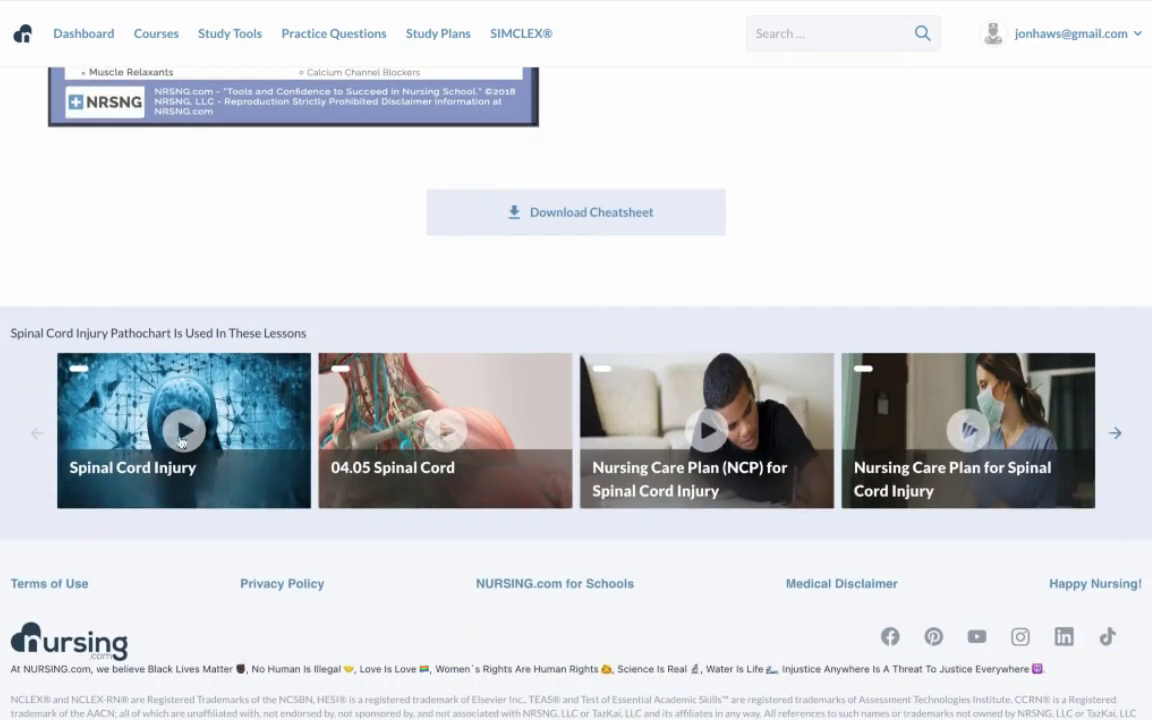
pyautogui.scroll(10, 405, 375)
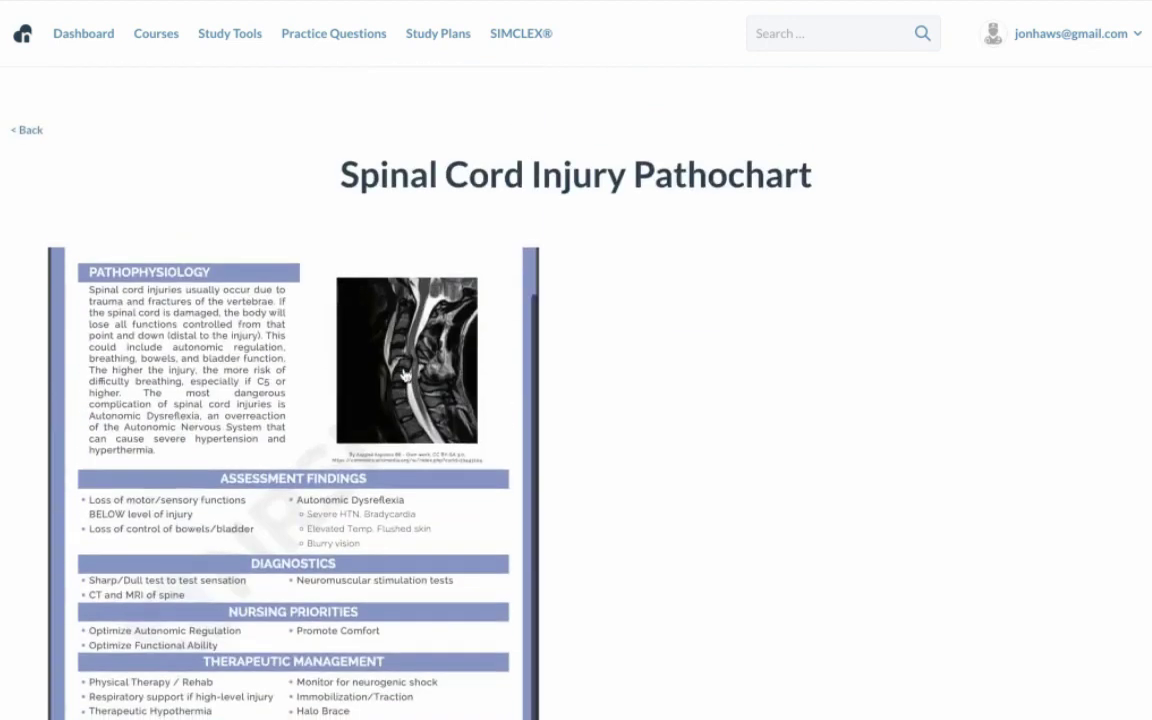
pyautogui.click(33, 110)
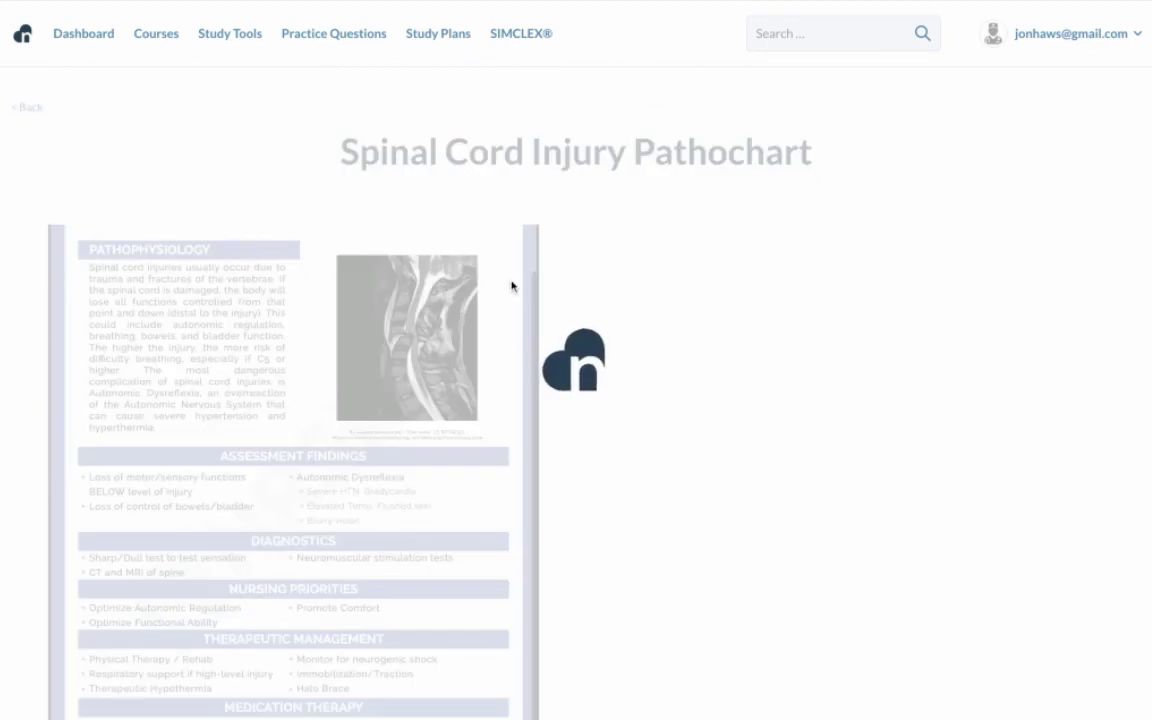
# Step: View the Raccoon Eyes image, return to Medical-Surgical study tools, then go to Practice Questions
pyautogui.click(457, 462)
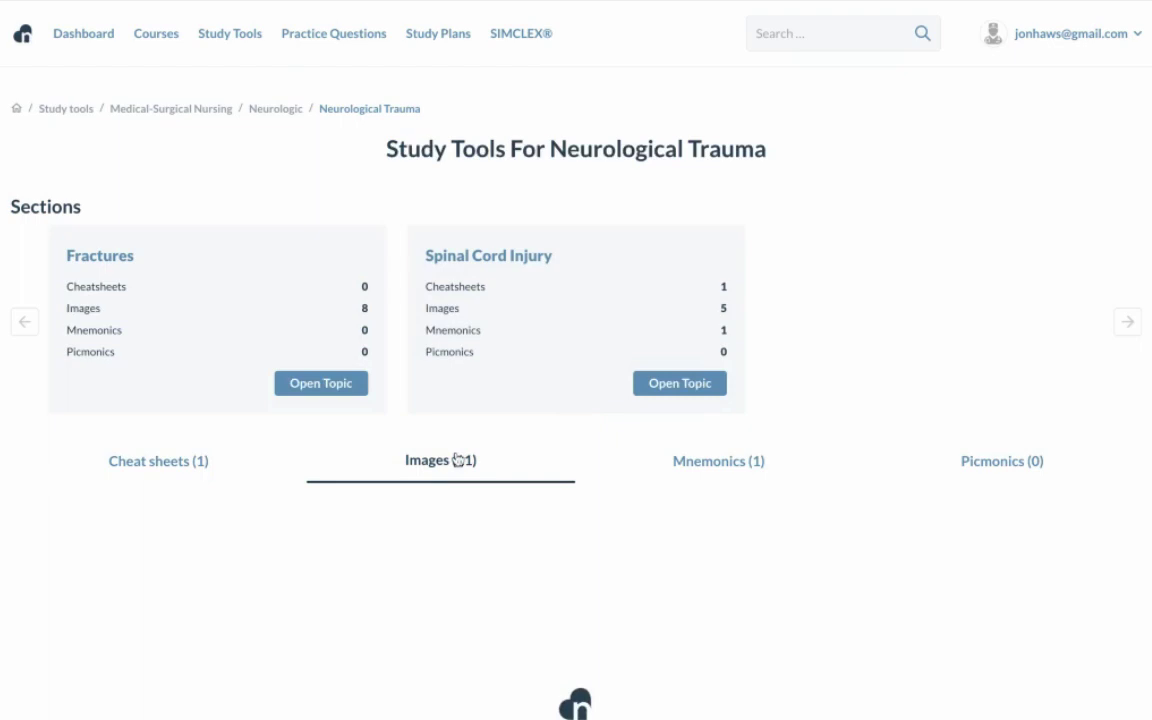
pyautogui.scroll(-2, 464, 610)
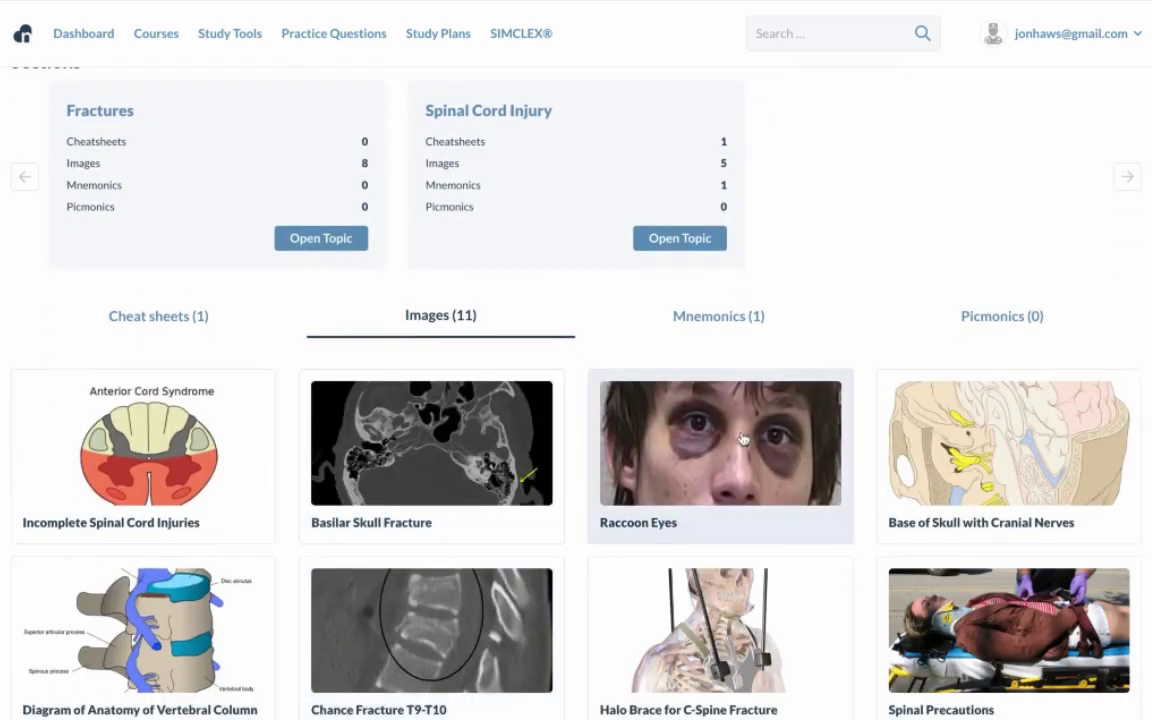
pyautogui.click(643, 452)
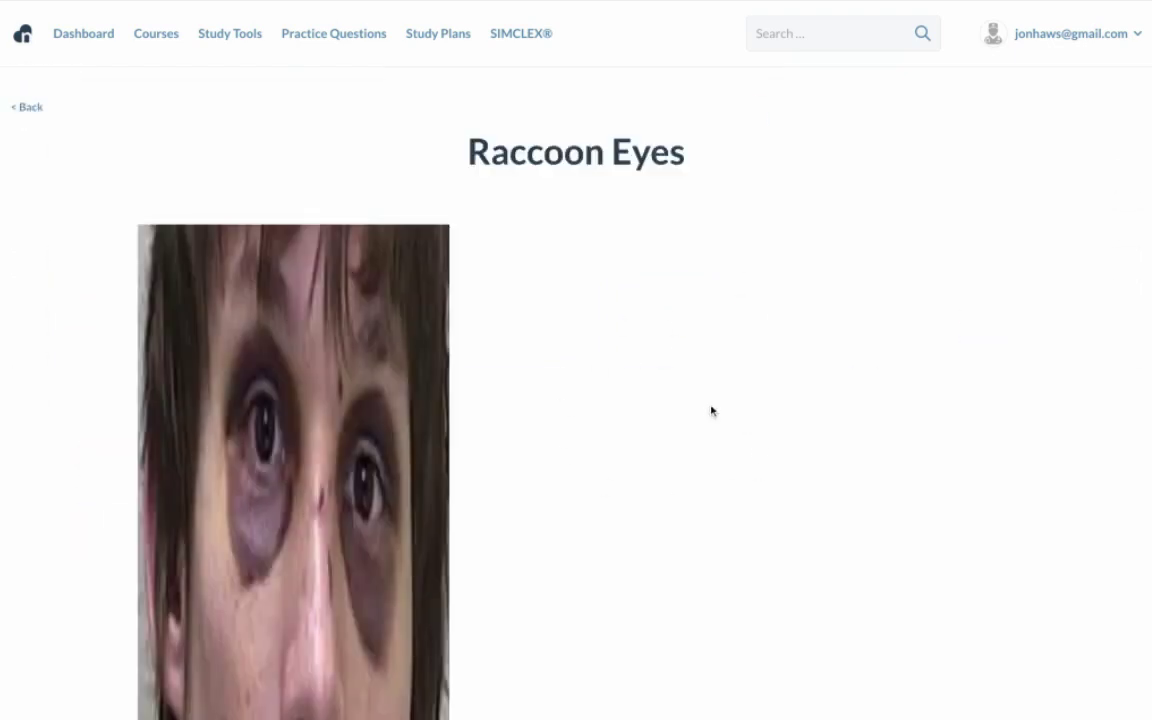
pyautogui.click(27, 108)
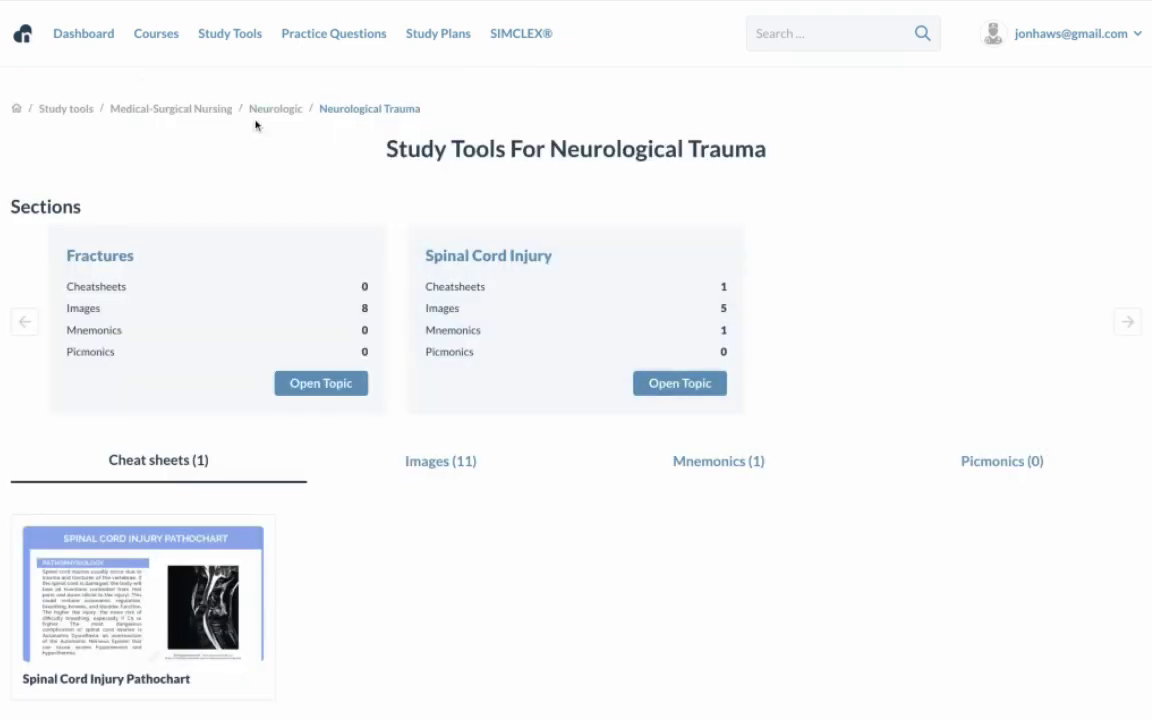
pyautogui.click(175, 110)
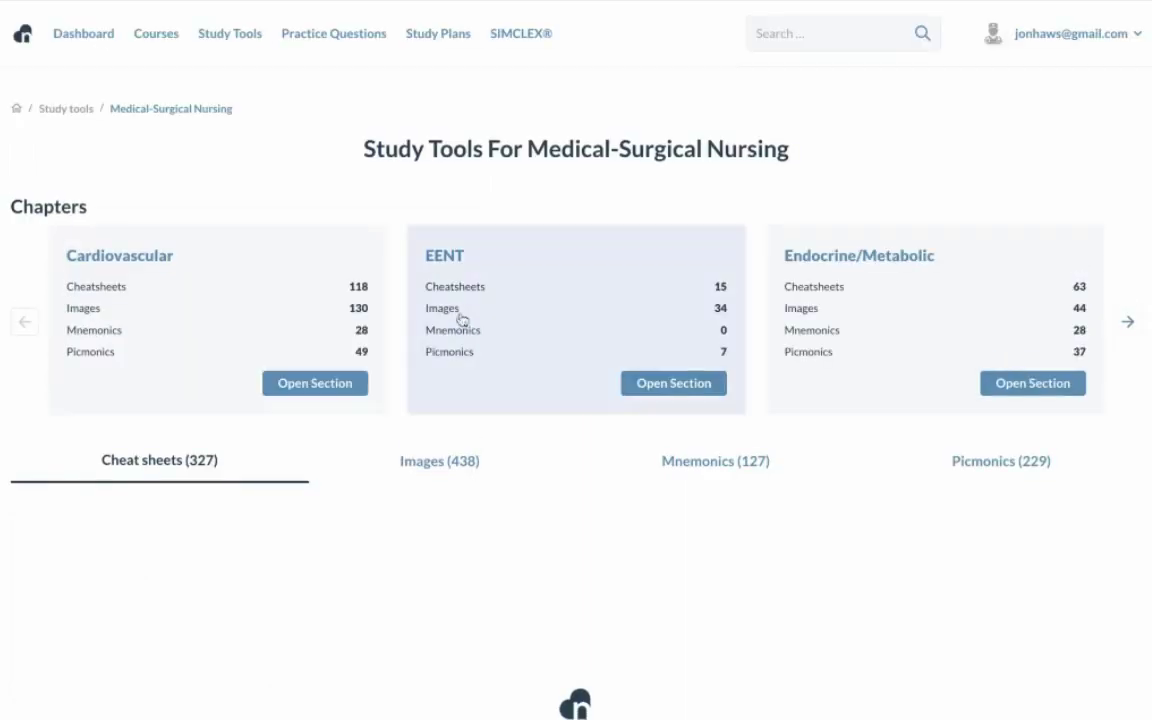
pyautogui.click(350, 38)
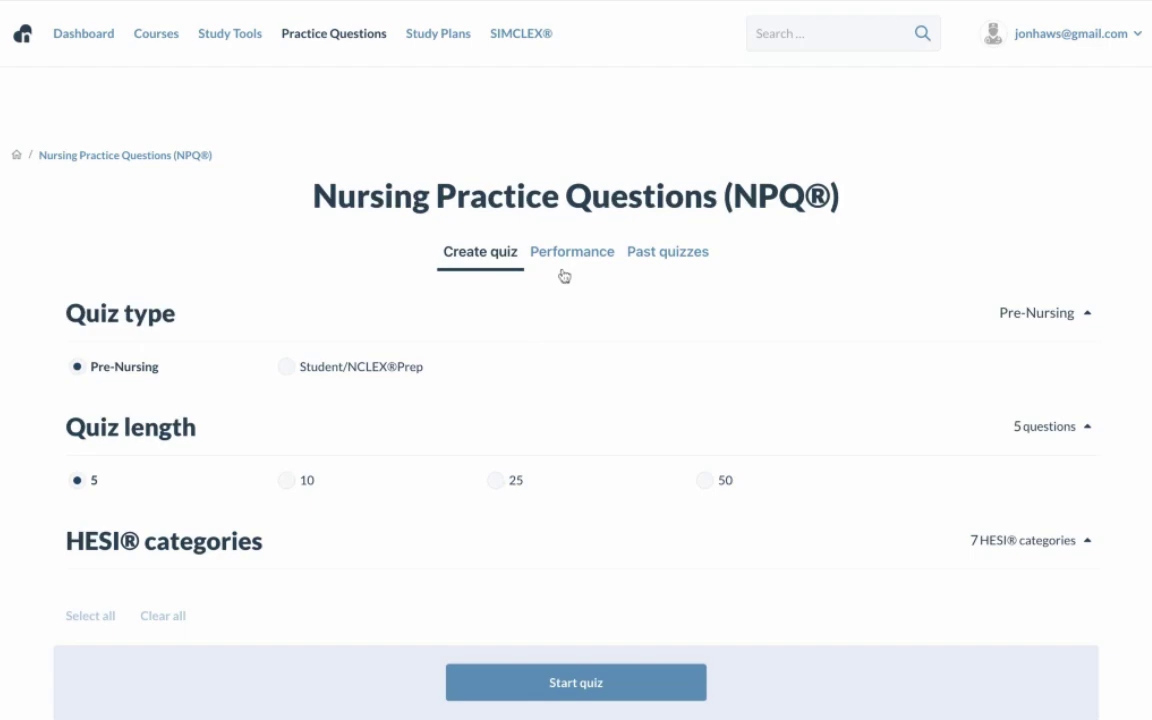
pyautogui.scroll(-2, 309, 362)
pyautogui.scroll(-3, 309, 362)
pyautogui.scroll(-3, 309, 362)
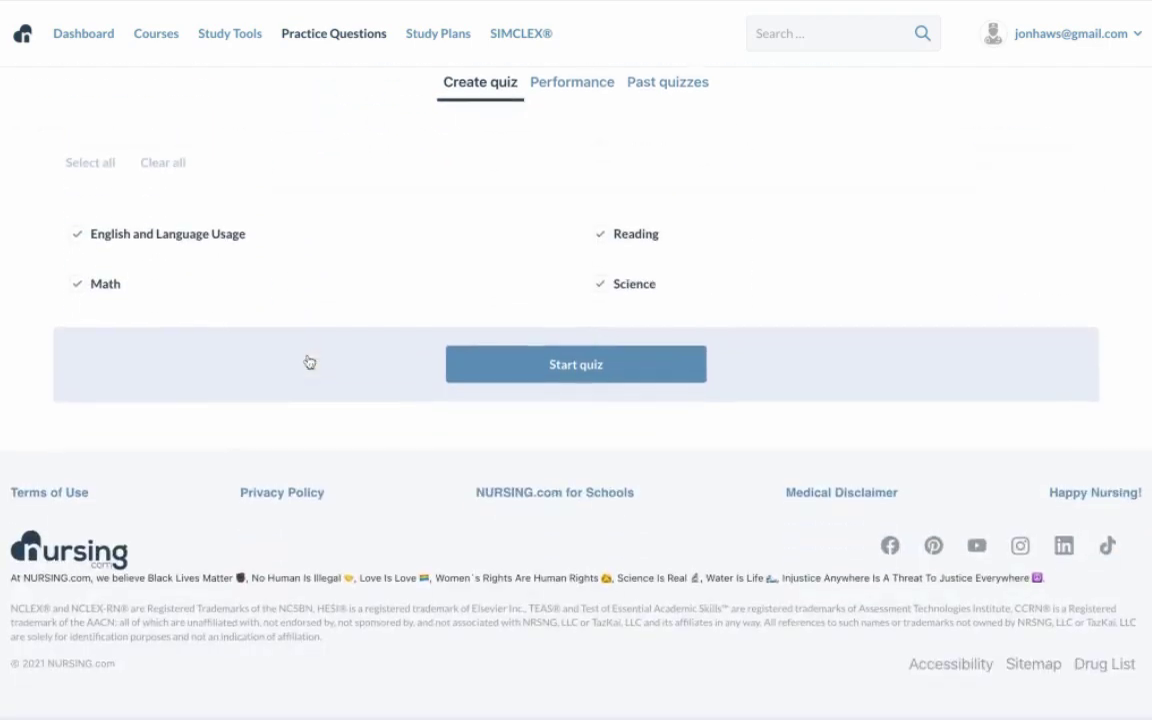
pyautogui.scroll(5, 309, 362)
pyautogui.scroll(3, 309, 362)
pyautogui.click(386, 374)
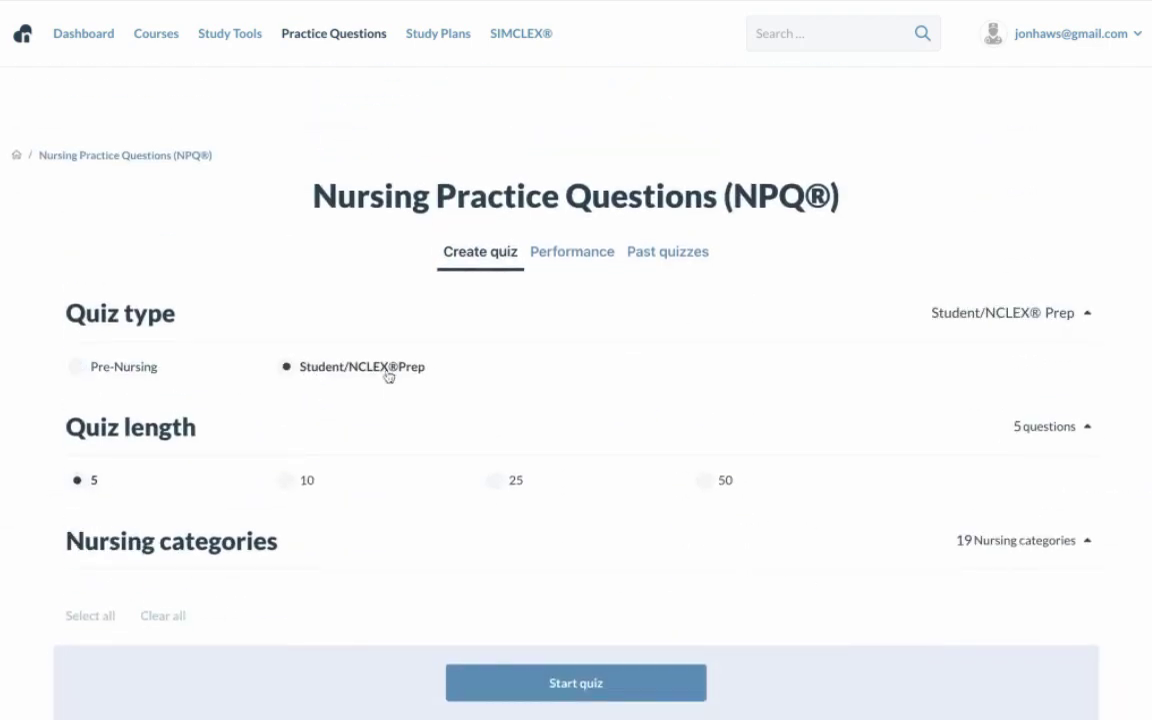
pyautogui.scroll(-2, 497, 449)
pyautogui.scroll(-3, 497, 449)
pyautogui.scroll(-4, 497, 449)
pyautogui.scroll(-3, 497, 449)
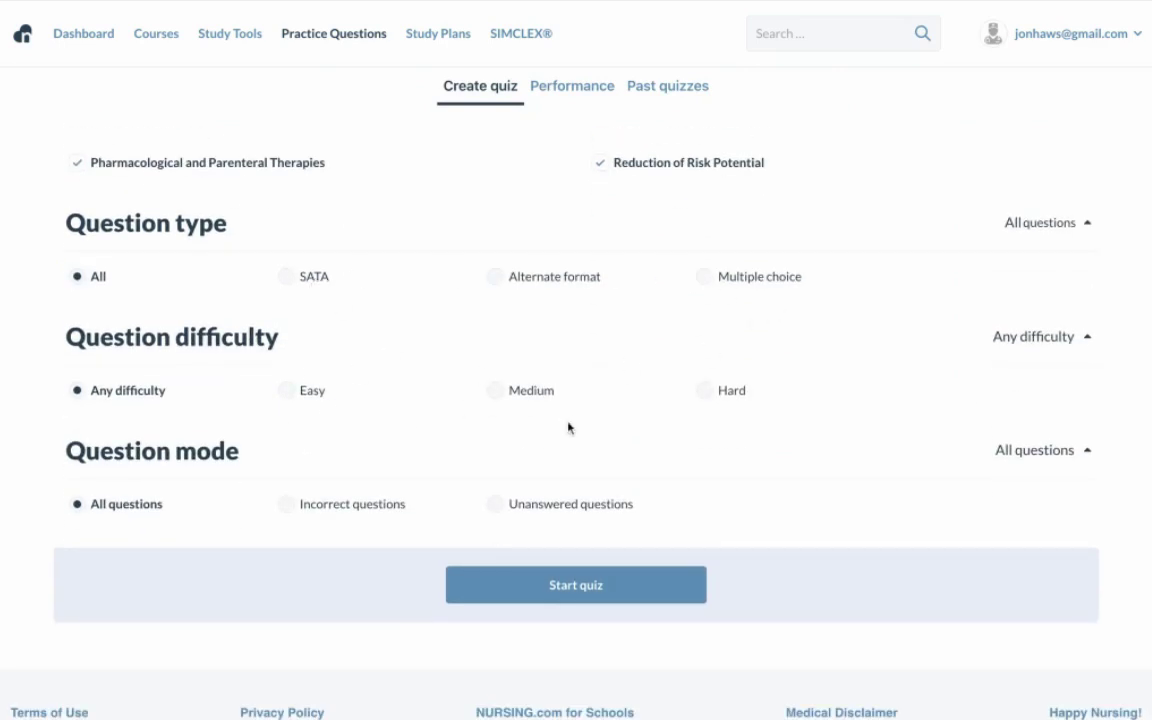
pyautogui.scroll(-2, 567, 427)
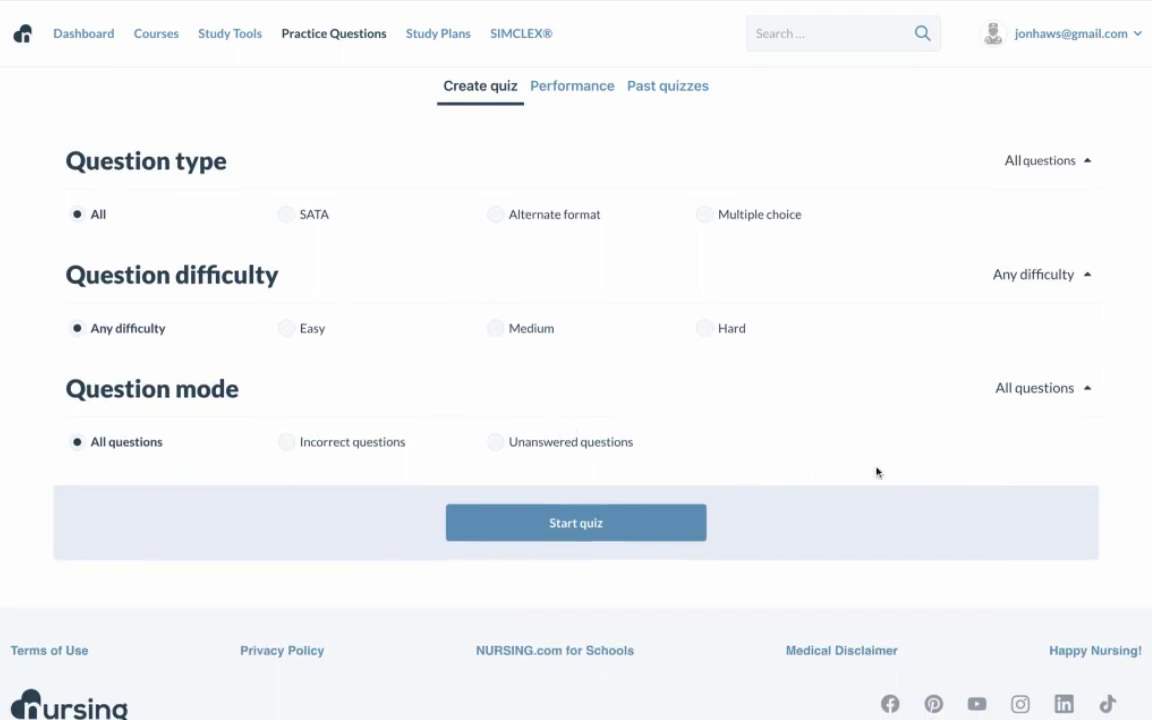
pyautogui.scroll(15, 877, 472)
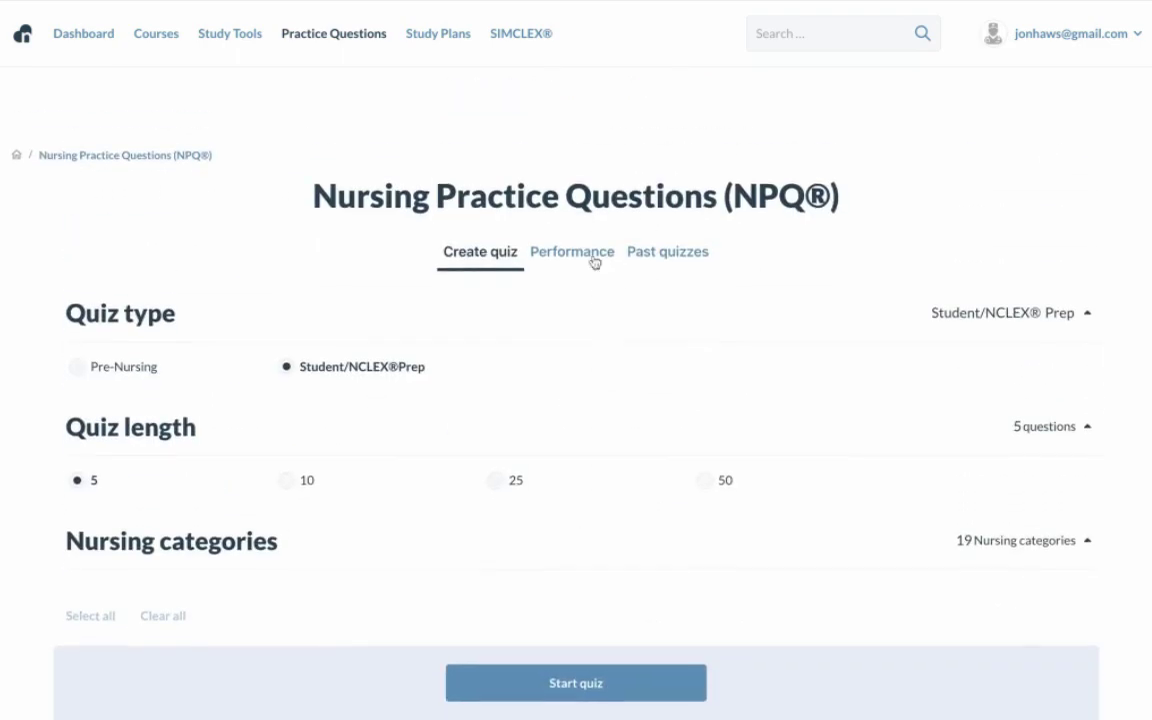
# Step: Open the Performance tab, highlight Global Rank 83330, and scroll the per-category score tables
pyautogui.click(593, 262)
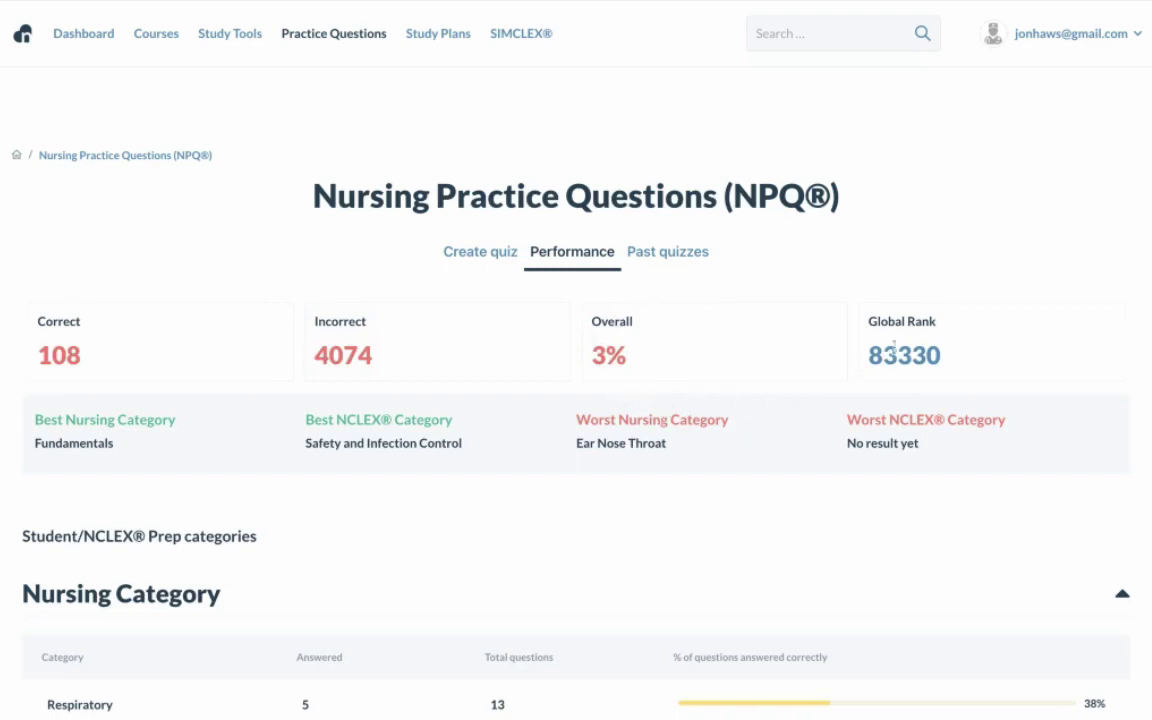
pyautogui.doubleClick(896, 356)
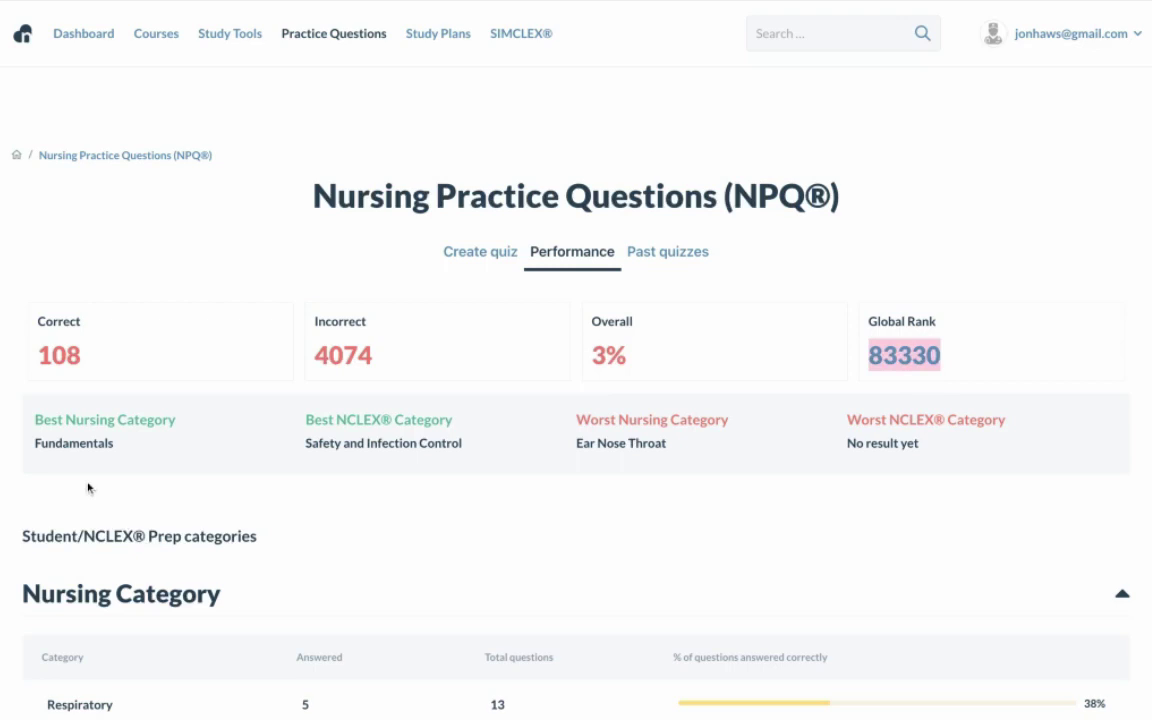
pyautogui.scroll(-3, 258, 481)
pyautogui.scroll(-6, 722, 391)
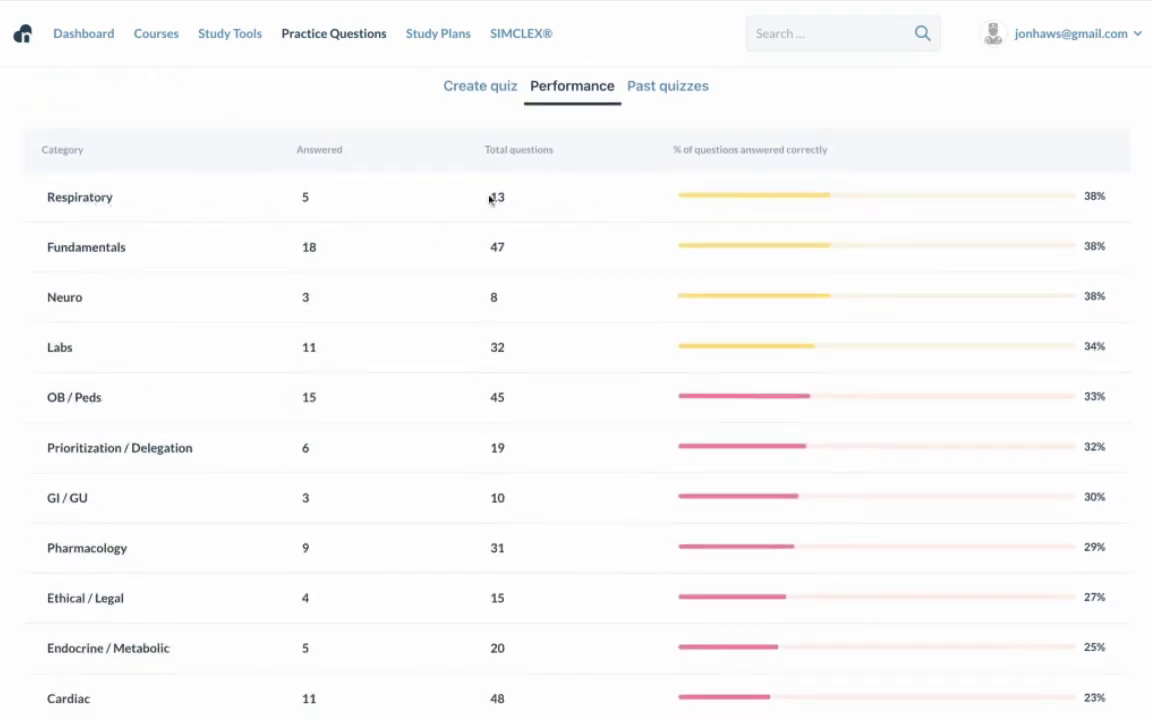
pyautogui.scroll(-7, 940, 282)
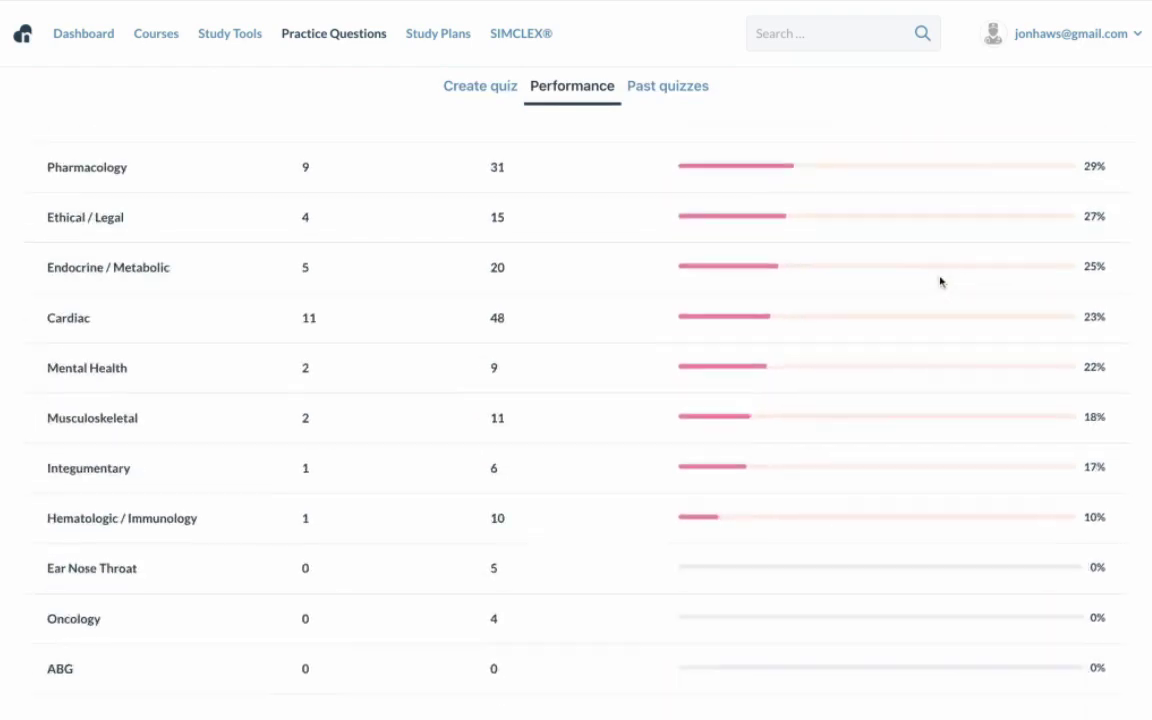
pyautogui.scroll(-8, 940, 282)
pyautogui.scroll(-2, 940, 282)
pyautogui.scroll(-10, 940, 282)
pyautogui.scroll(-3, 643, 397)
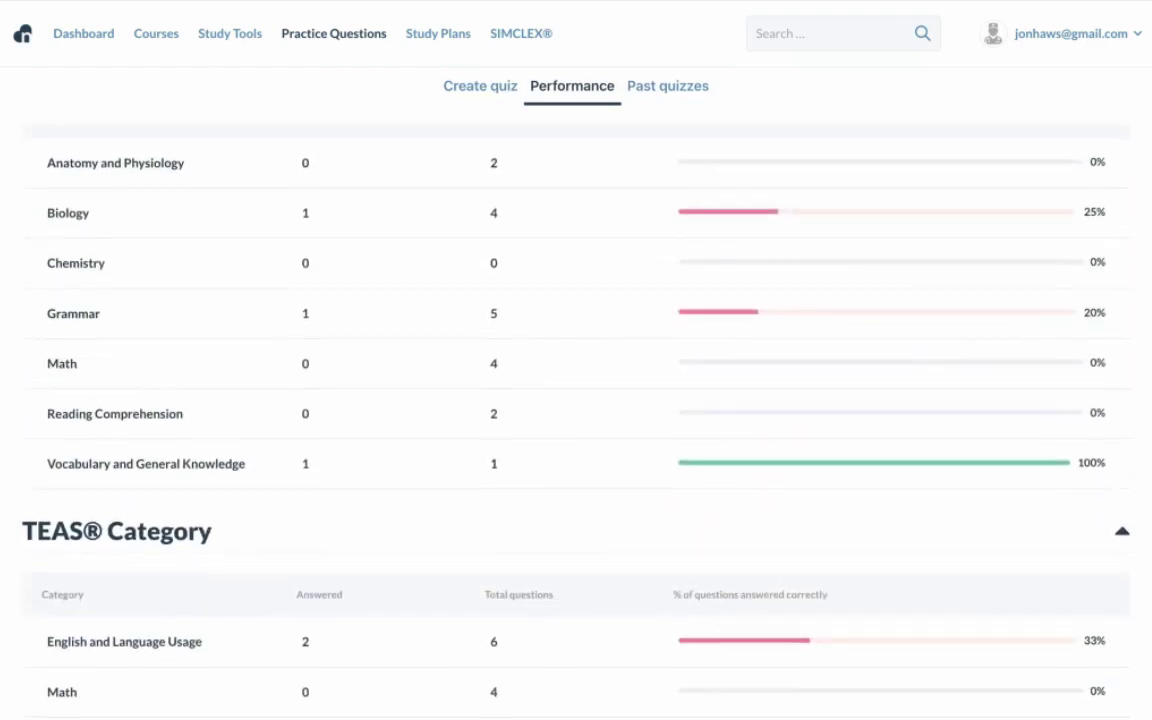
pyautogui.scroll(12, 517, 245)
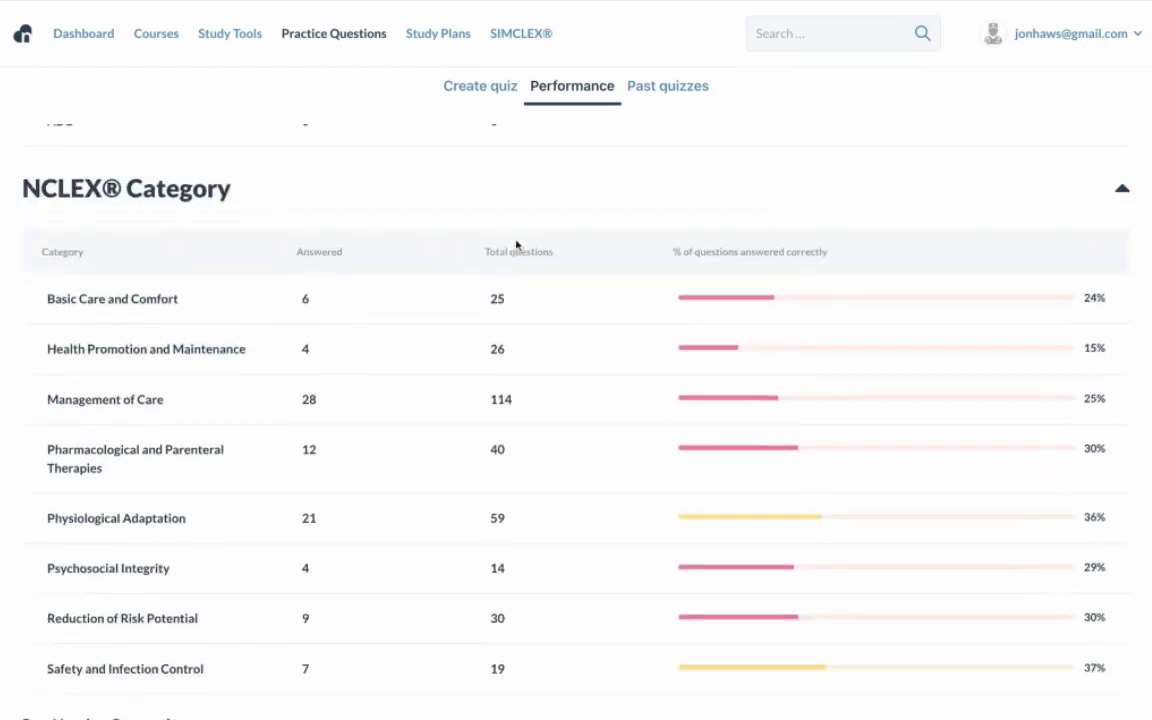
pyautogui.scroll(3, 517, 245)
pyautogui.scroll(4, 517, 245)
pyautogui.scroll(-1, 517, 245)
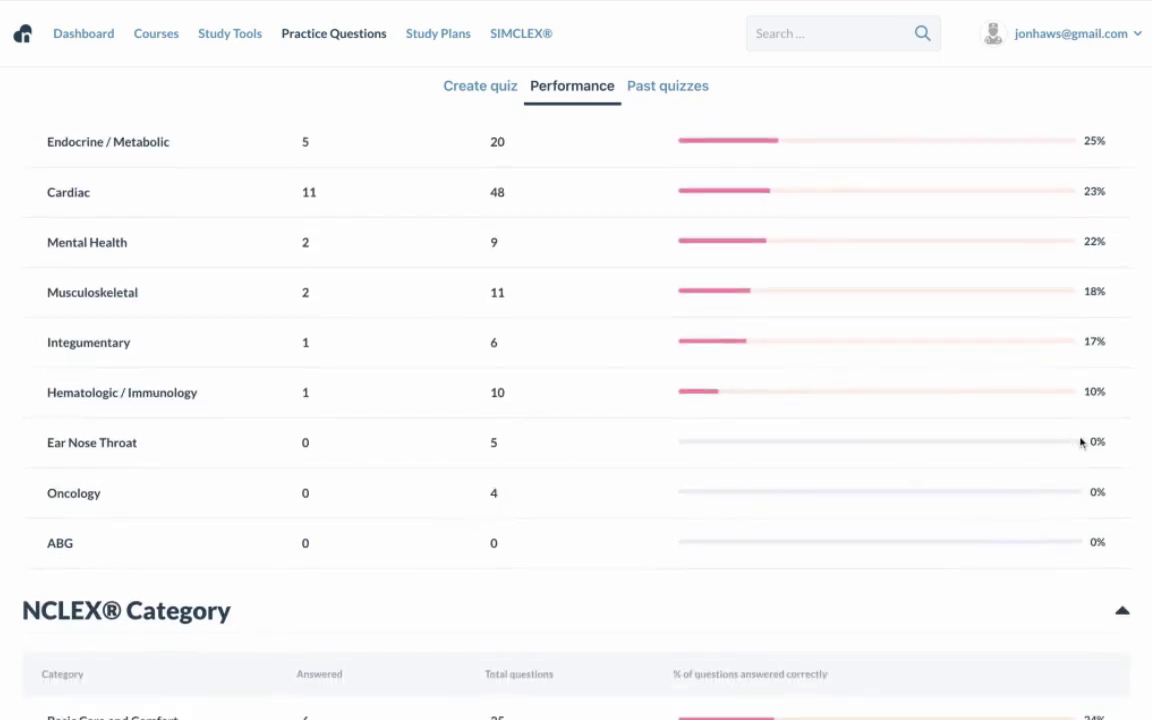
pyautogui.scroll(1, 1060, 290)
pyautogui.scroll(4, 1060, 290)
pyautogui.scroll(4, 1060, 290)
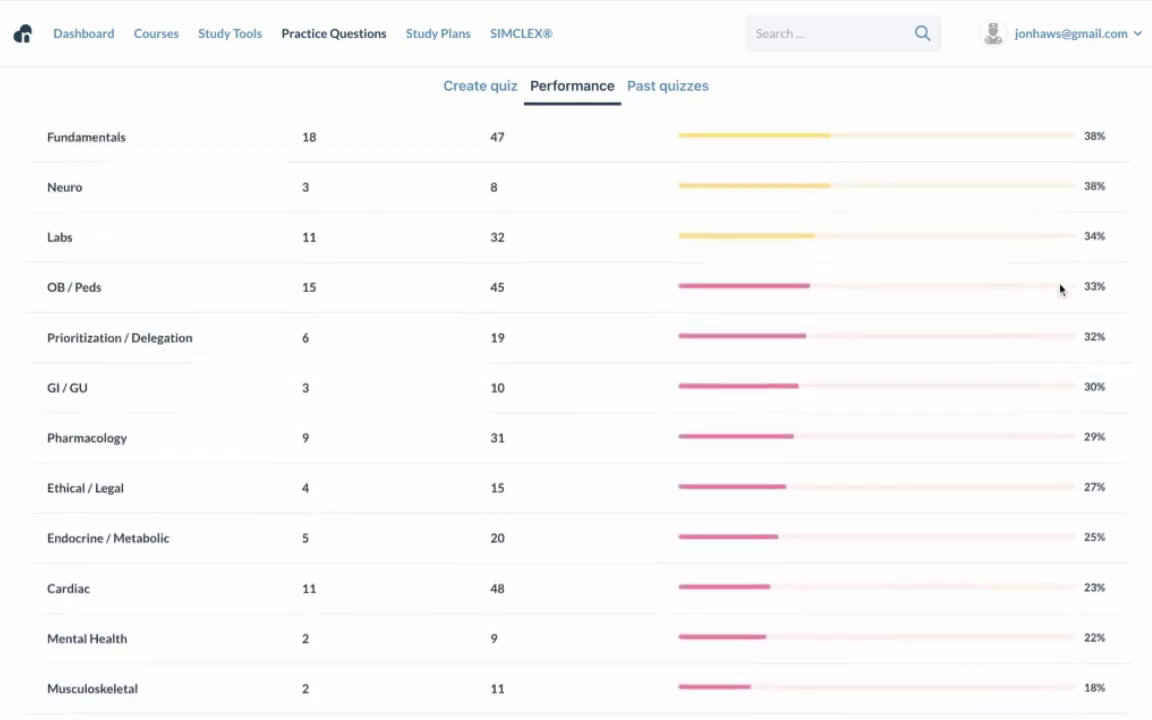
pyautogui.scroll(3, 1060, 290)
pyautogui.scroll(1, 1060, 290)
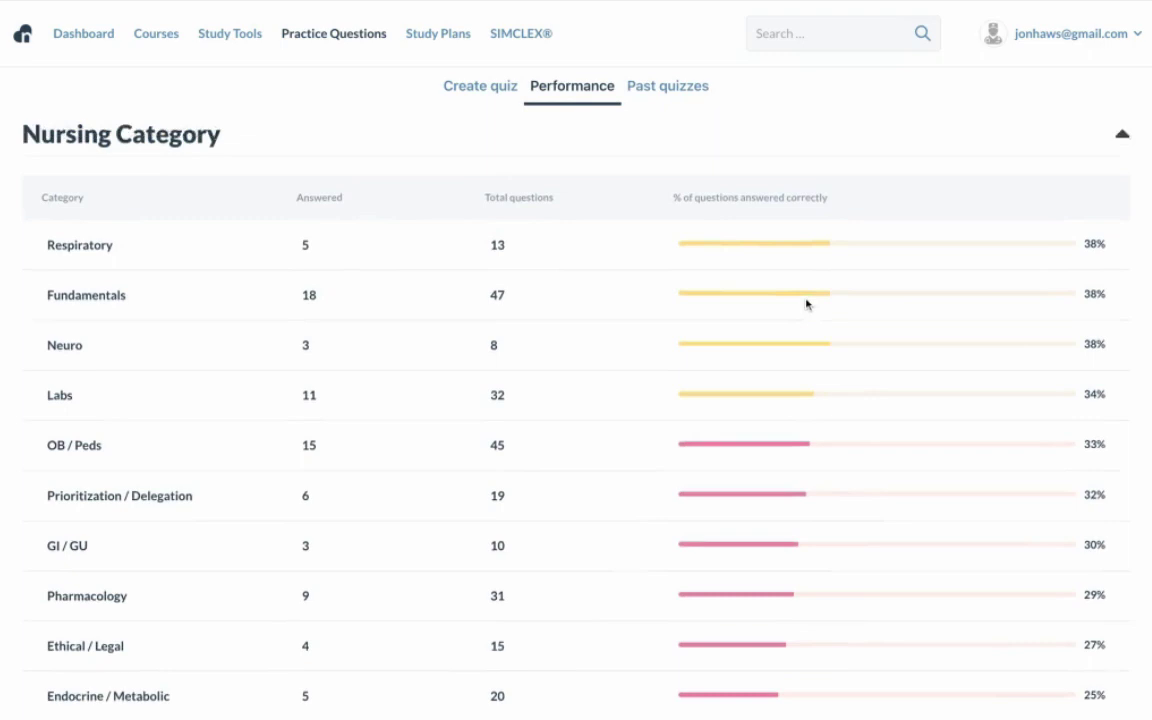
pyautogui.scroll(5, 806, 304)
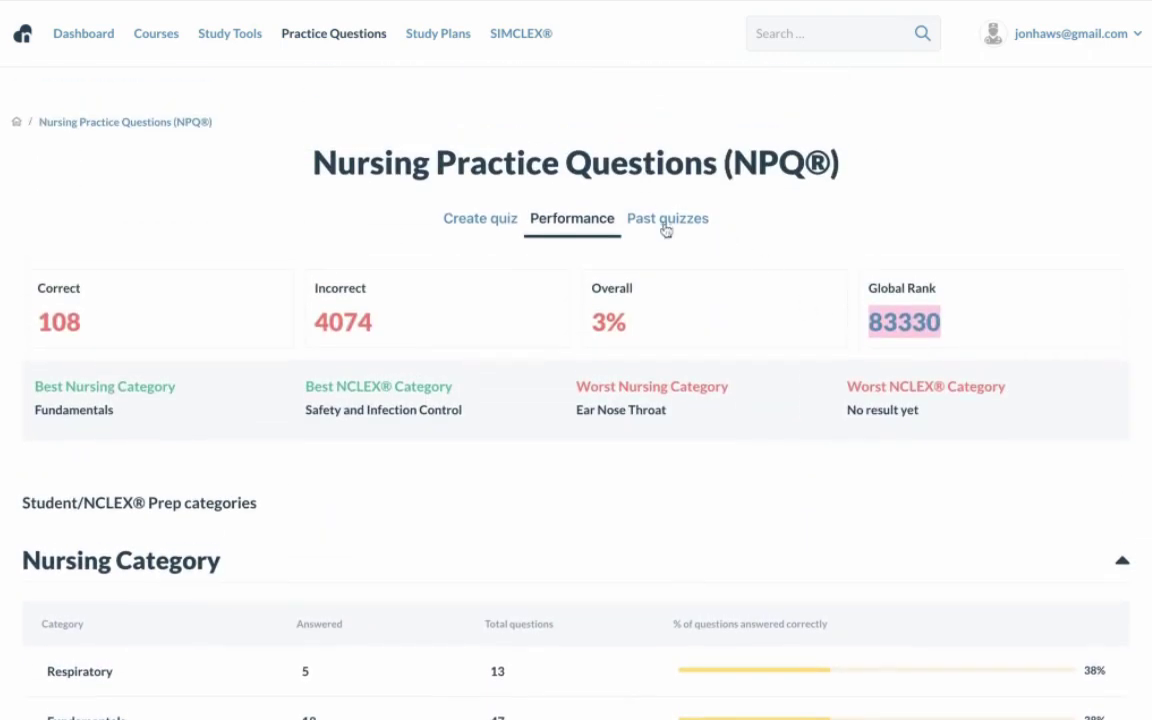
# Step: Open the Past quizzes tab and start reviewing the 80% quiz
pyautogui.click(665, 226)
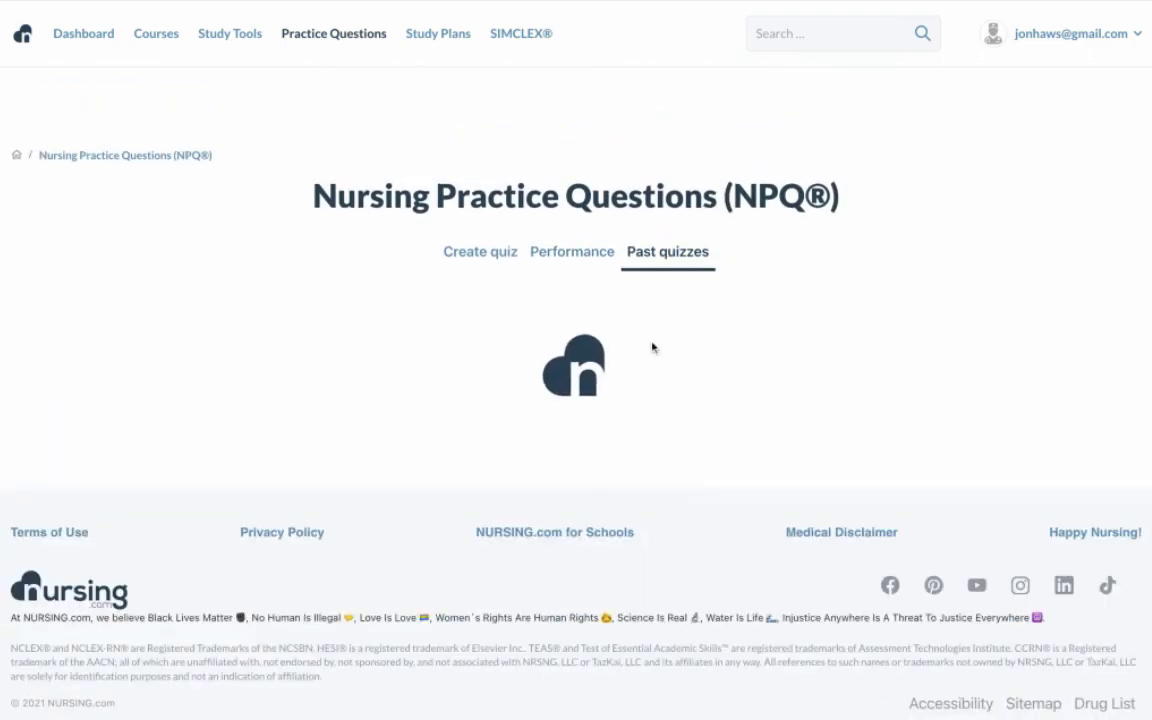
pyautogui.scroll(-2, 652, 347)
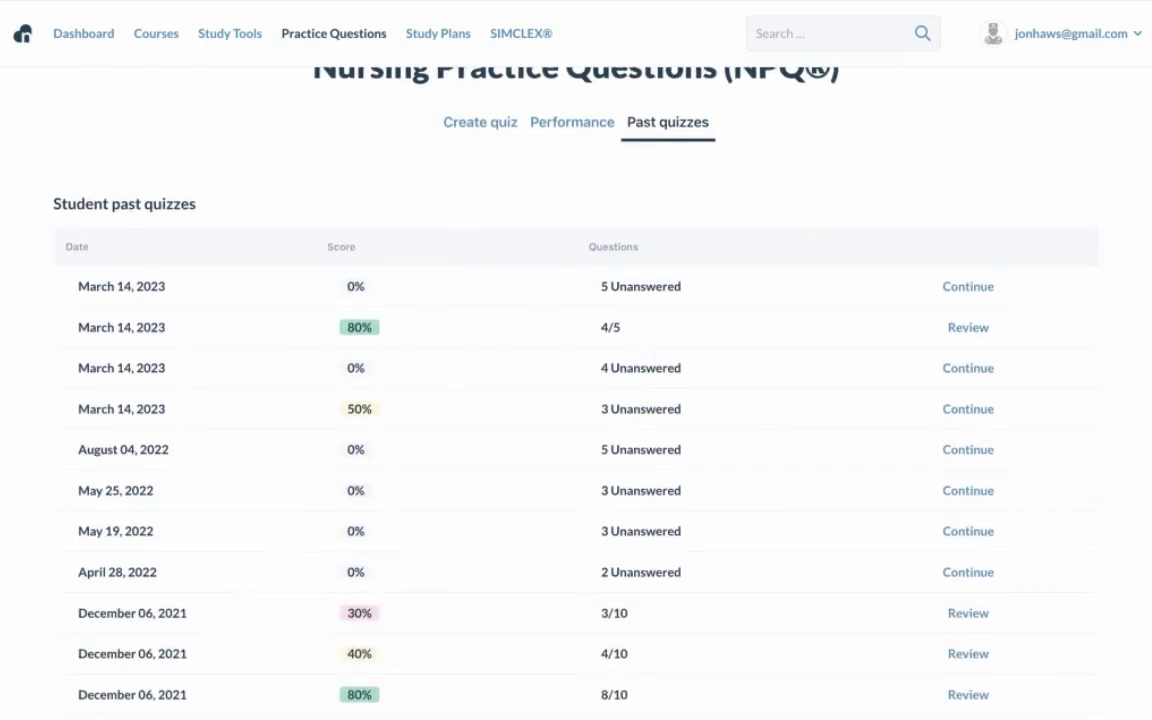
pyautogui.click(976, 327)
# Step: Scroll through the 80% quiz's five answered questions and close the review
pyautogui.scroll(-1, 481, 445)
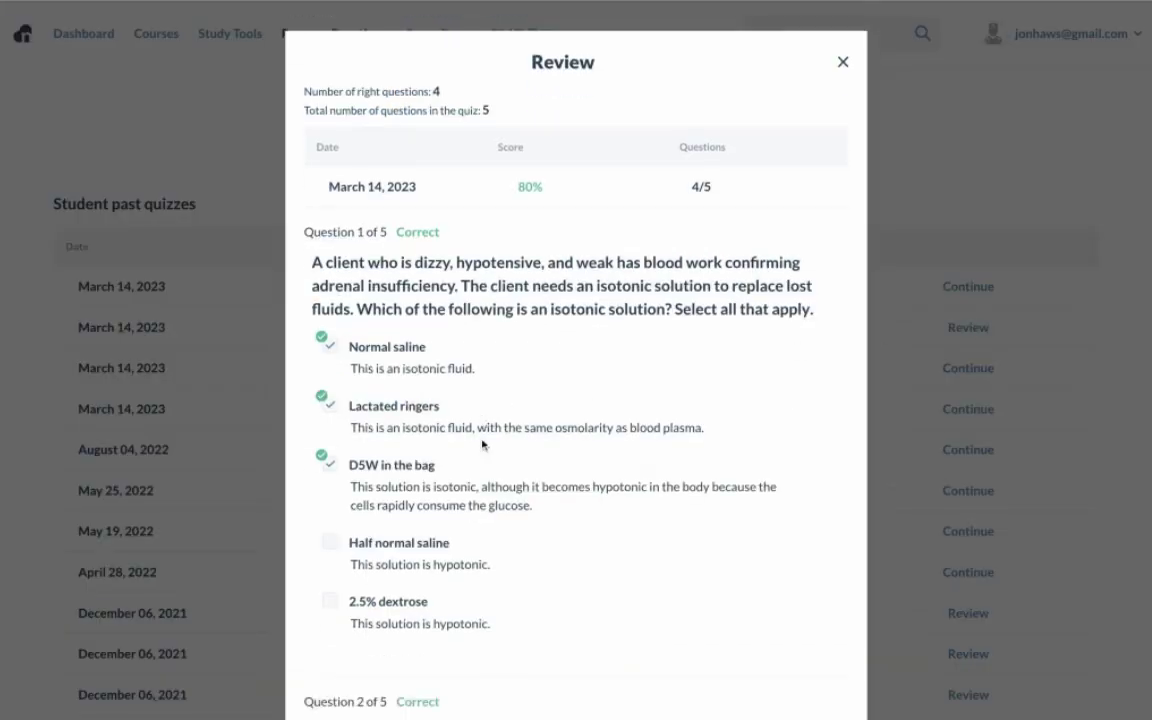
pyautogui.scroll(-3, 481, 445)
pyautogui.scroll(-1, 481, 445)
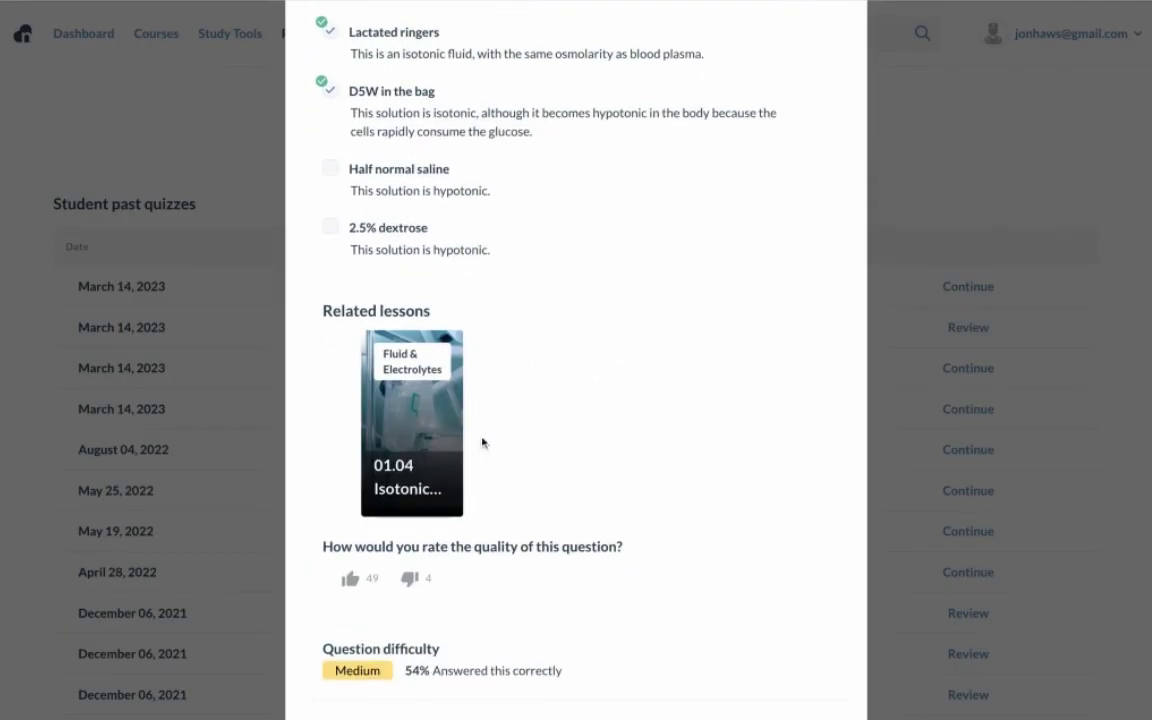
pyautogui.scroll(-1, 481, 442)
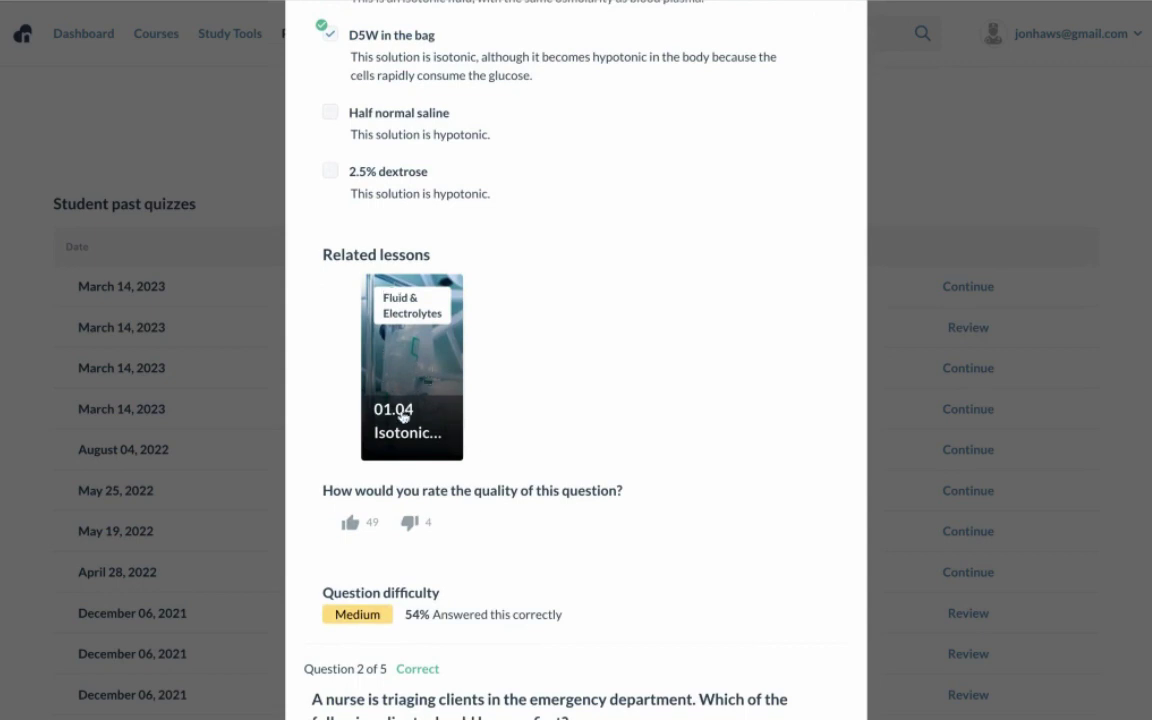
pyautogui.scroll(1, 449, 350)
pyautogui.scroll(-3, 449, 350)
pyautogui.scroll(-2, 449, 350)
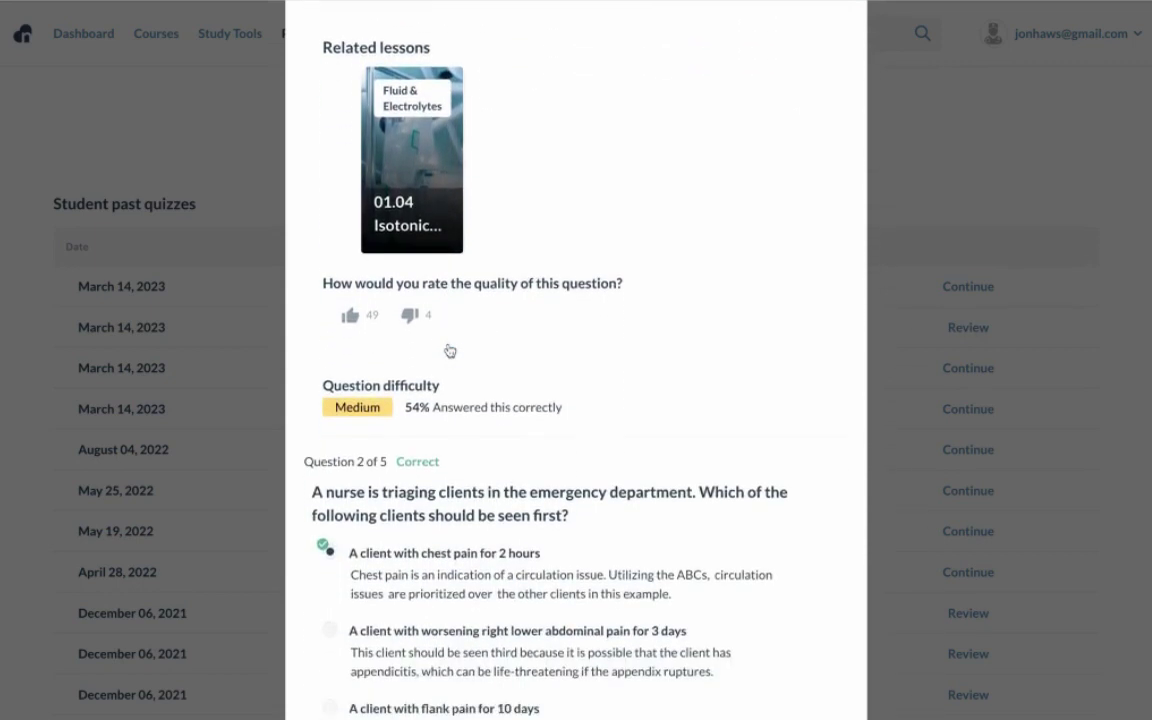
pyautogui.scroll(-4, 449, 350)
pyautogui.scroll(-2, 449, 350)
pyautogui.scroll(-4, 449, 350)
pyautogui.scroll(-1, 449, 350)
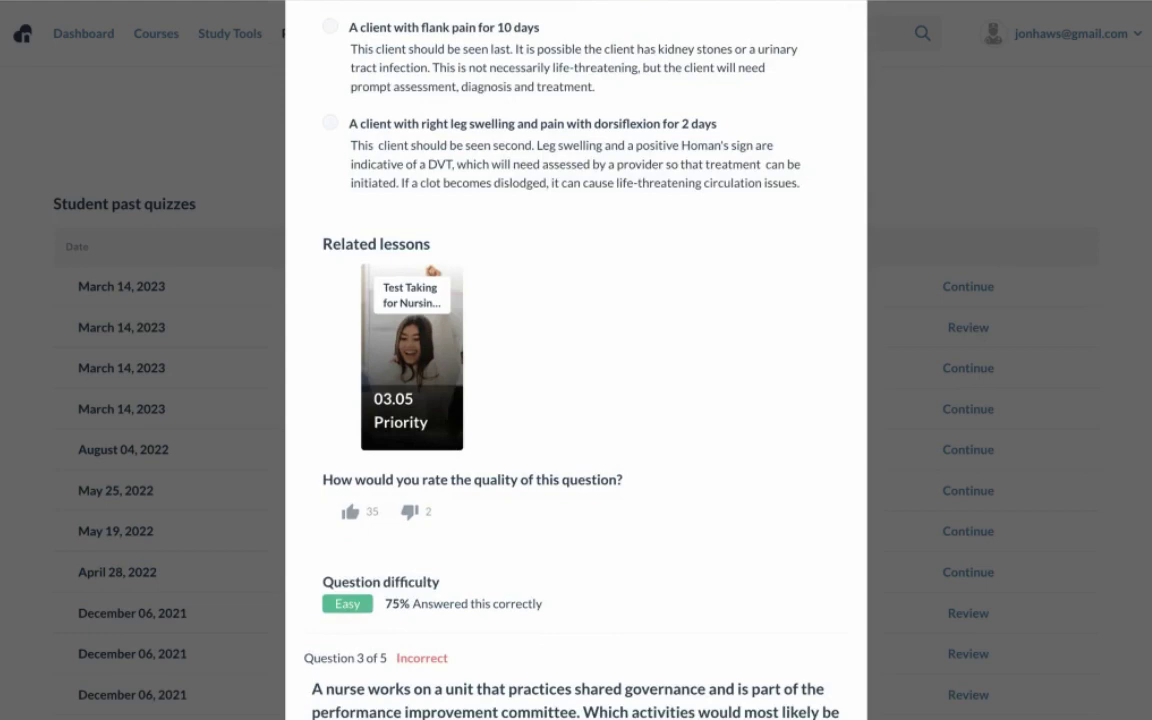
pyautogui.scroll(-1, 449, 350)
pyautogui.scroll(-6, 458, 376)
pyautogui.scroll(-5, 458, 376)
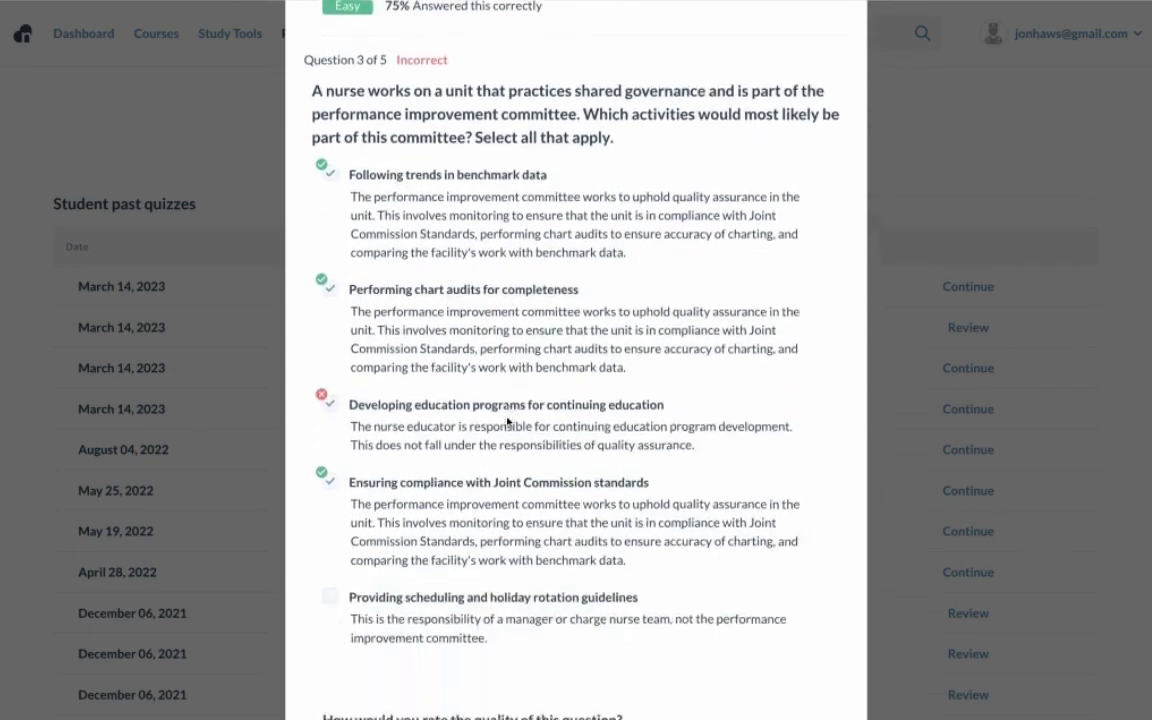
pyautogui.scroll(-2, 458, 376)
pyautogui.scroll(-4, 478, 350)
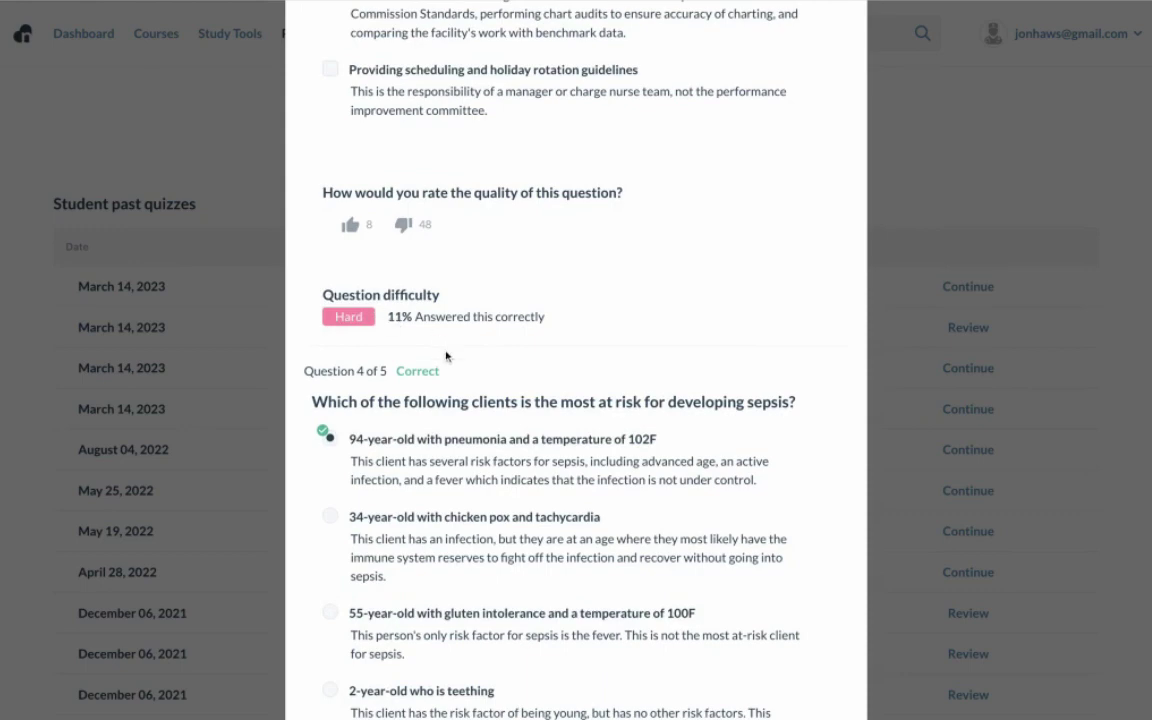
pyautogui.scroll(-4, 446, 356)
pyautogui.scroll(-3, 446, 356)
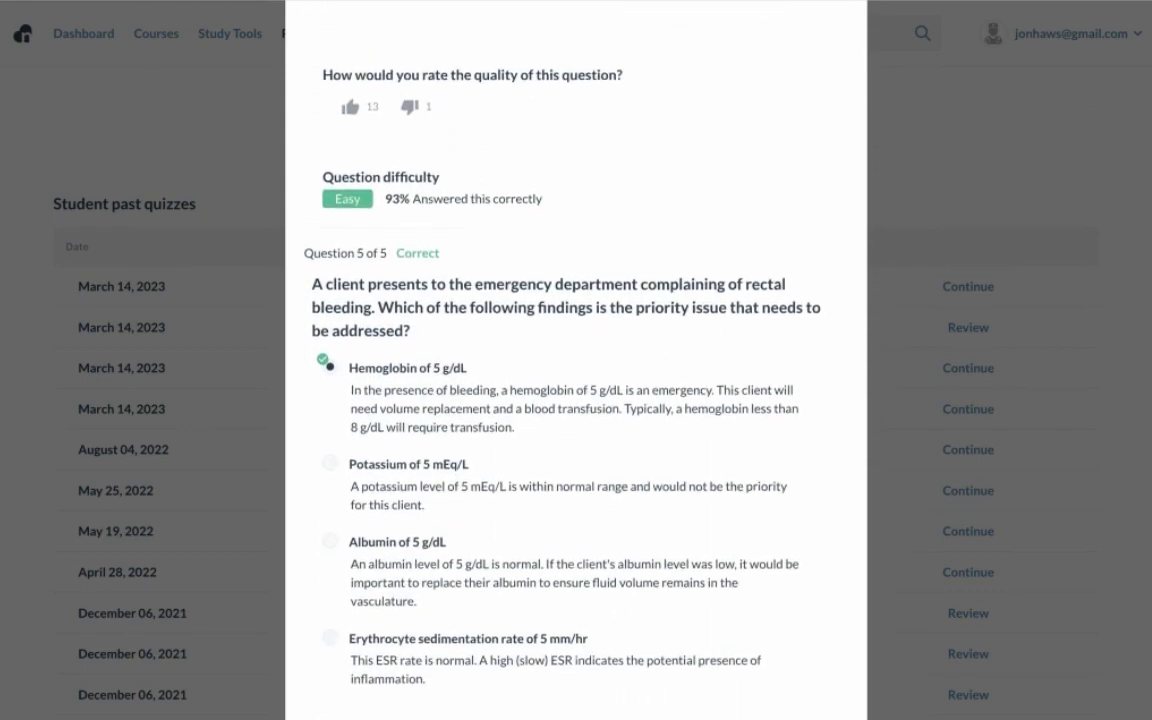
pyautogui.scroll(-3, 576, 360)
pyautogui.scroll(-1, 576, 360)
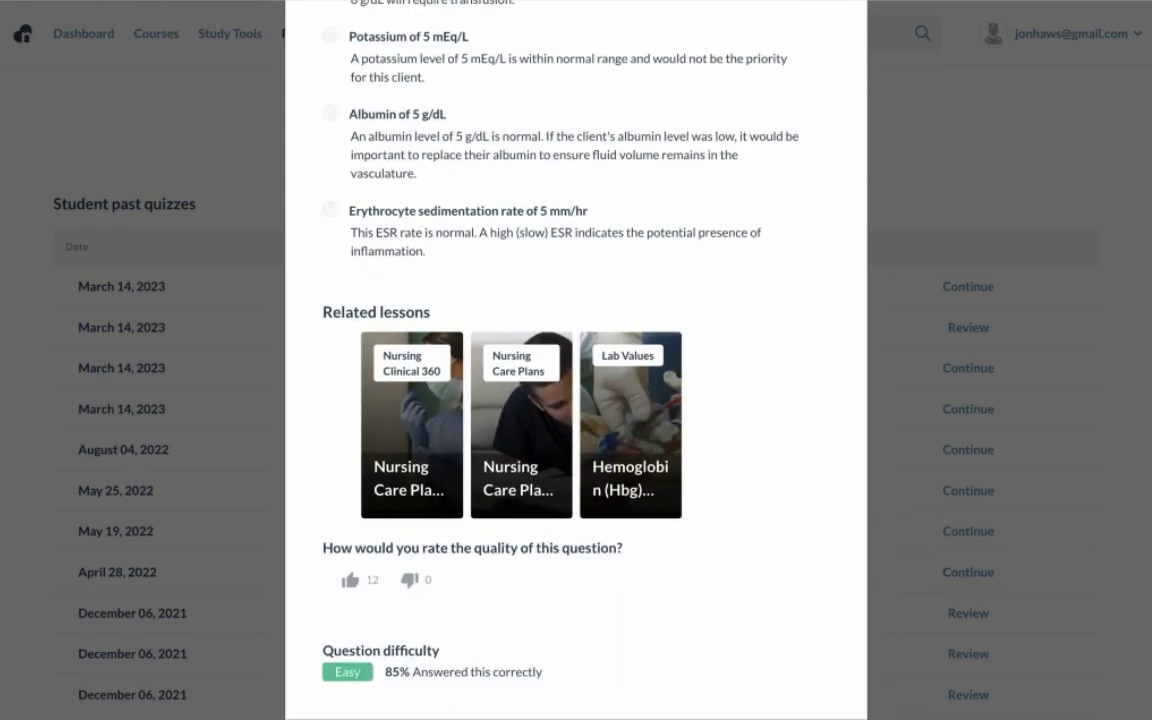
pyautogui.click(1061, 386)
pyautogui.scroll(2, 558, 245)
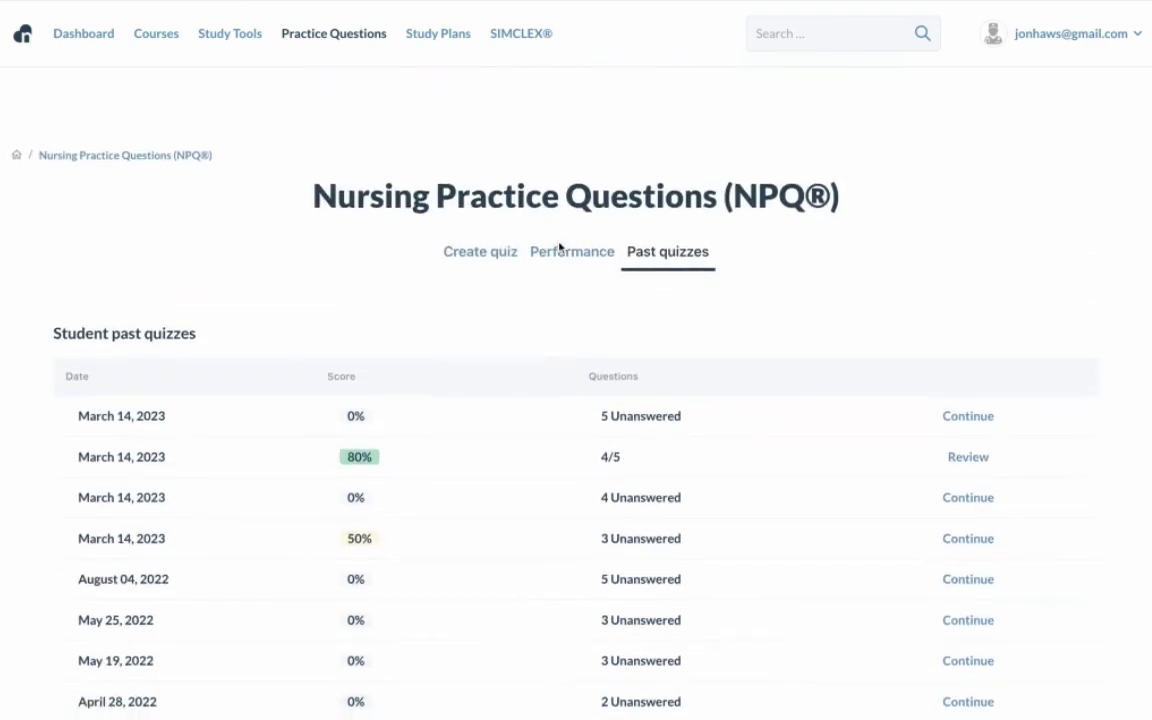
# Step: Start a new study plan with Emergency Nursing's Massive Transfusion Protocol, Arterial Pressure Monitoring and Ventilator Settings
pyautogui.click(441, 42)
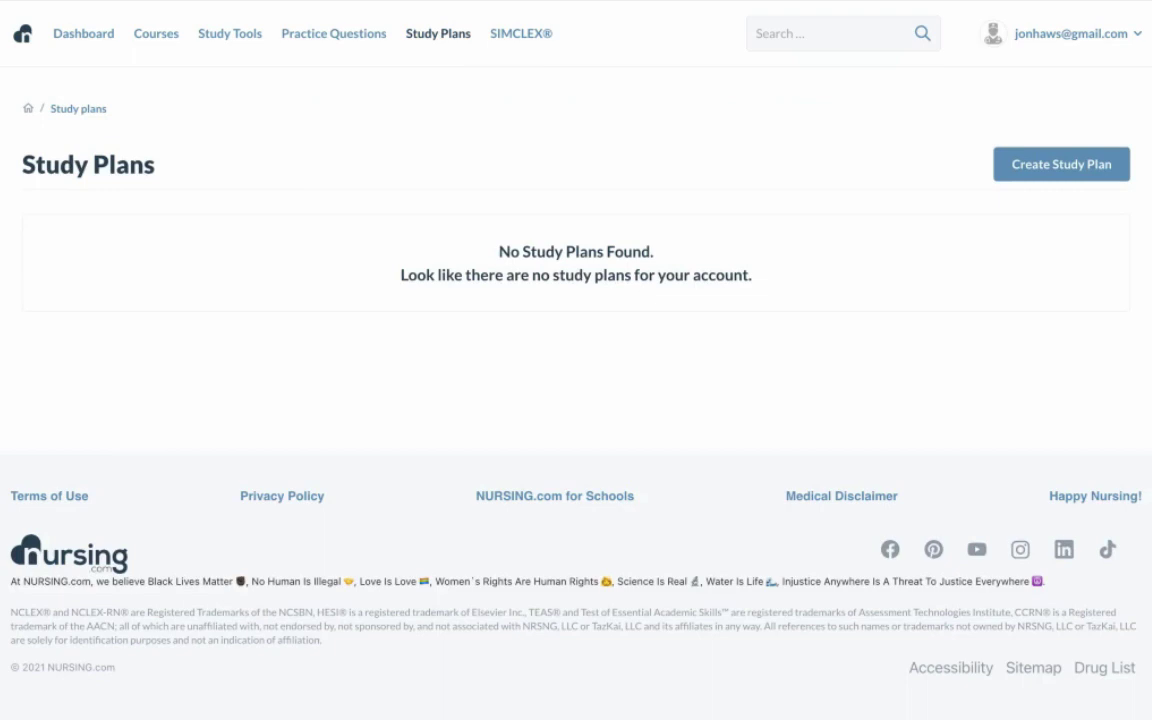
pyautogui.click(1031, 166)
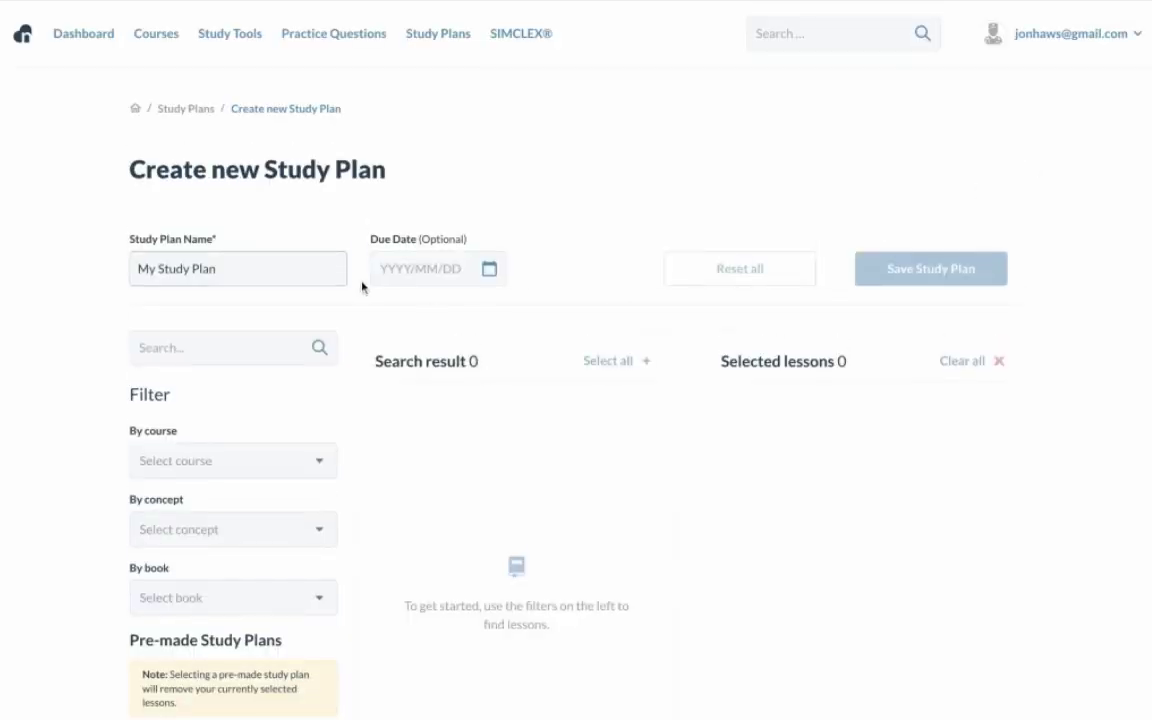
pyautogui.scroll(-1, 287, 493)
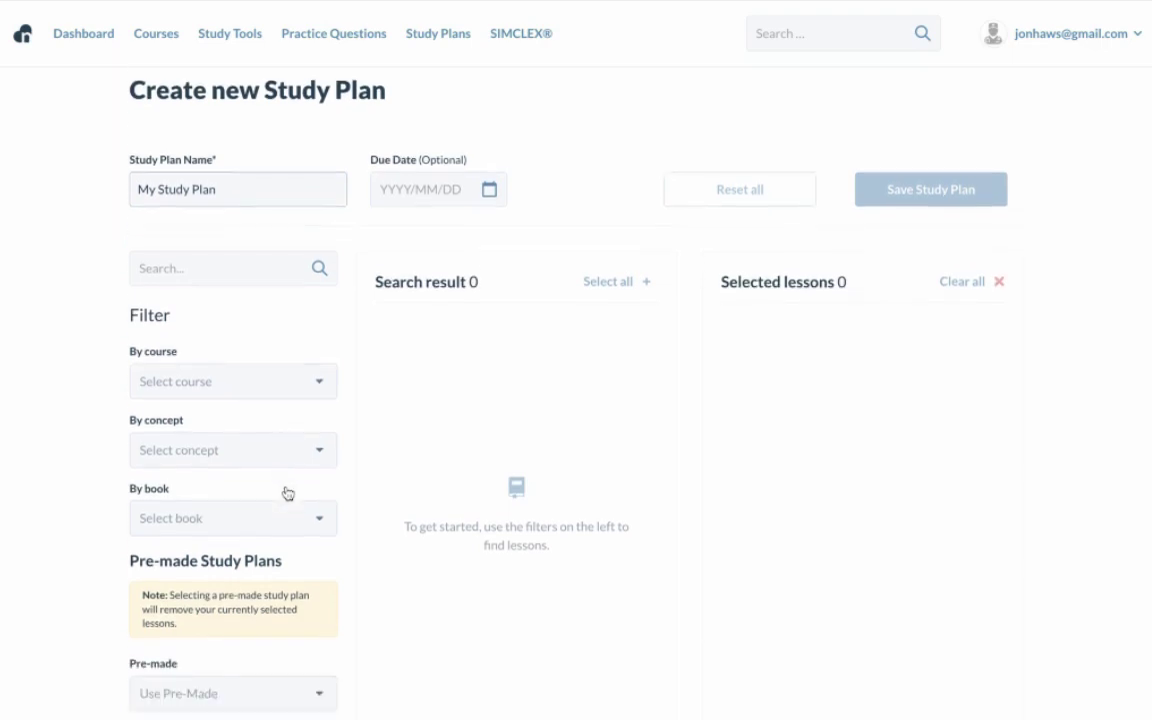
pyautogui.click(305, 385)
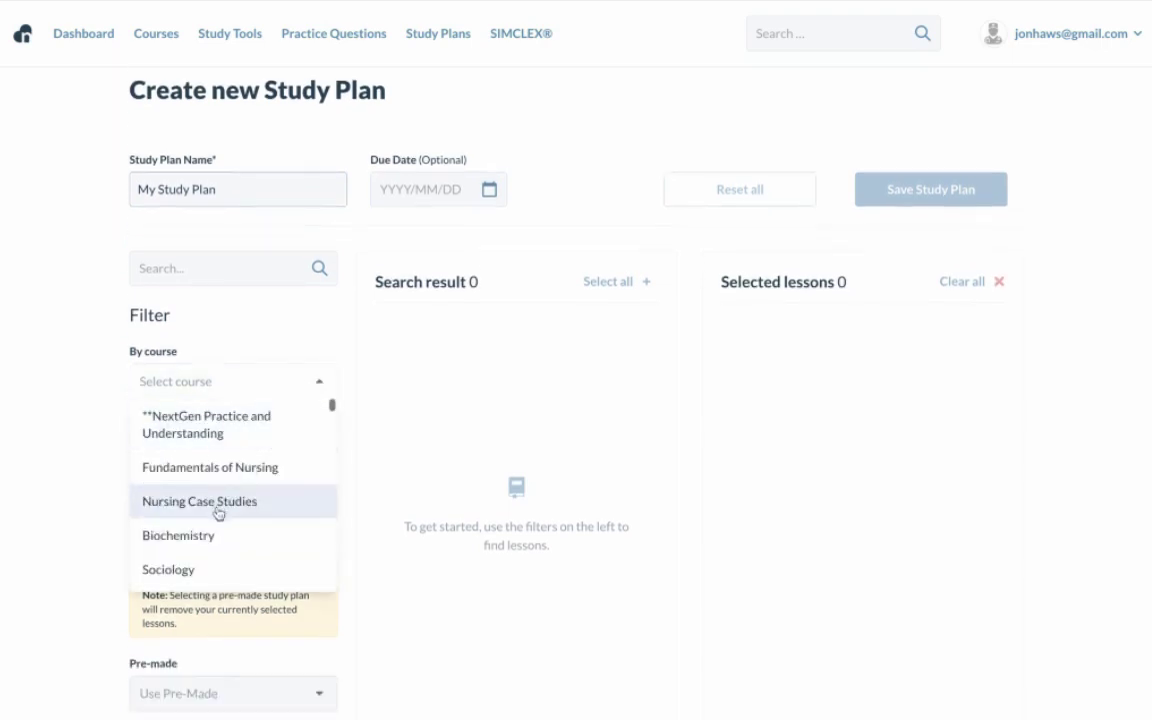
pyautogui.scroll(-5, 215, 535)
pyautogui.scroll(-5, 213, 552)
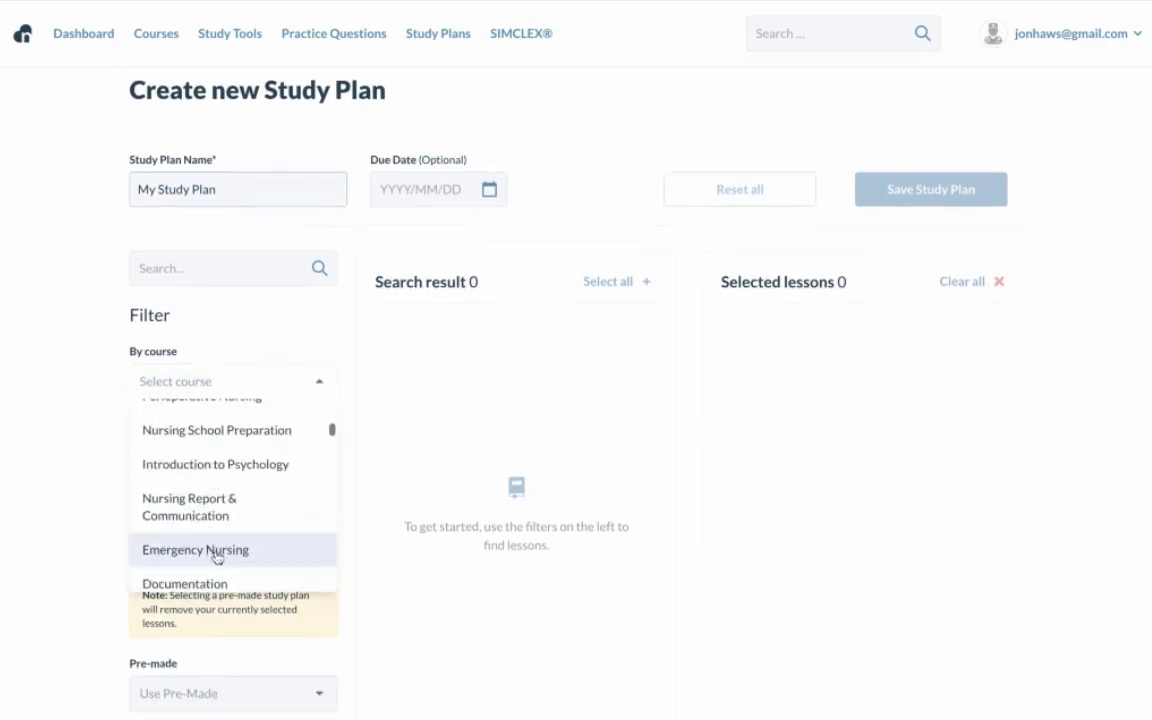
pyautogui.click(215, 550)
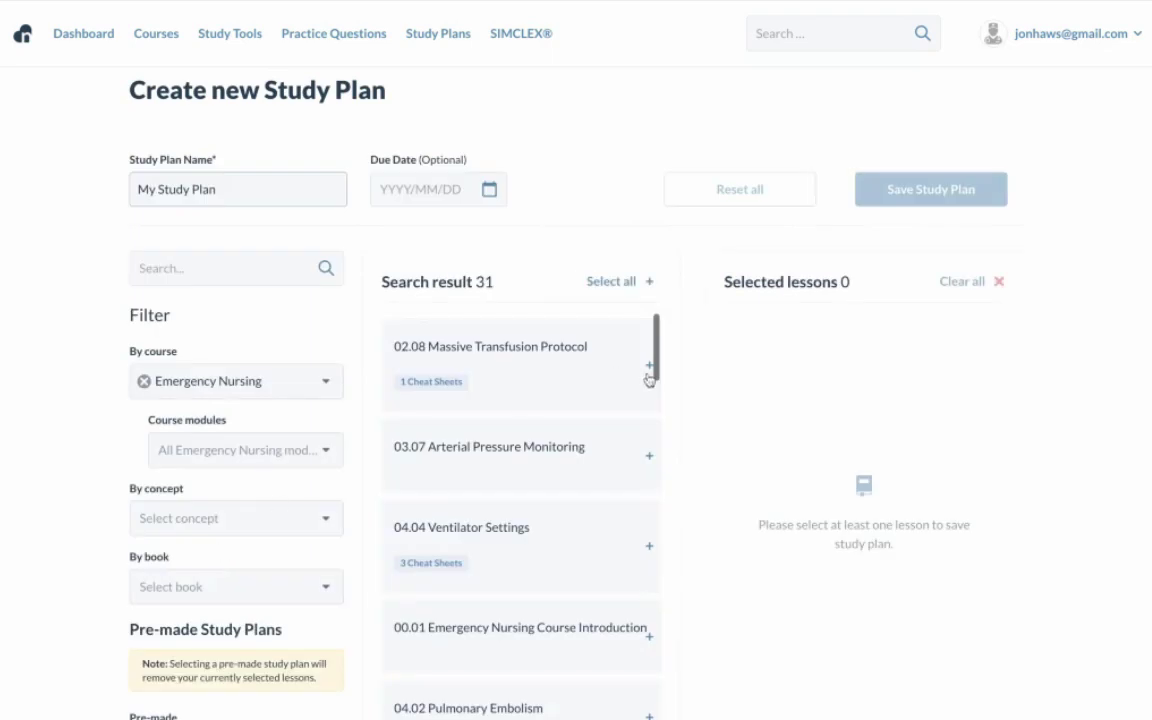
pyautogui.click(648, 372)
pyautogui.click(650, 457)
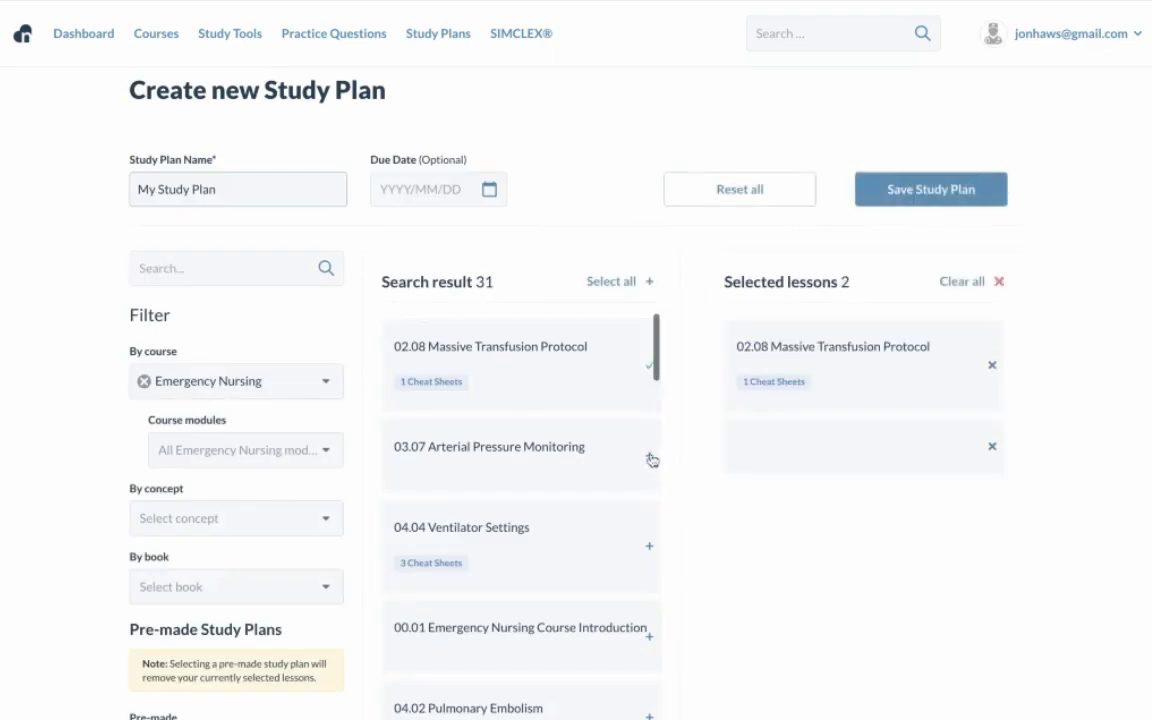
pyautogui.click(648, 545)
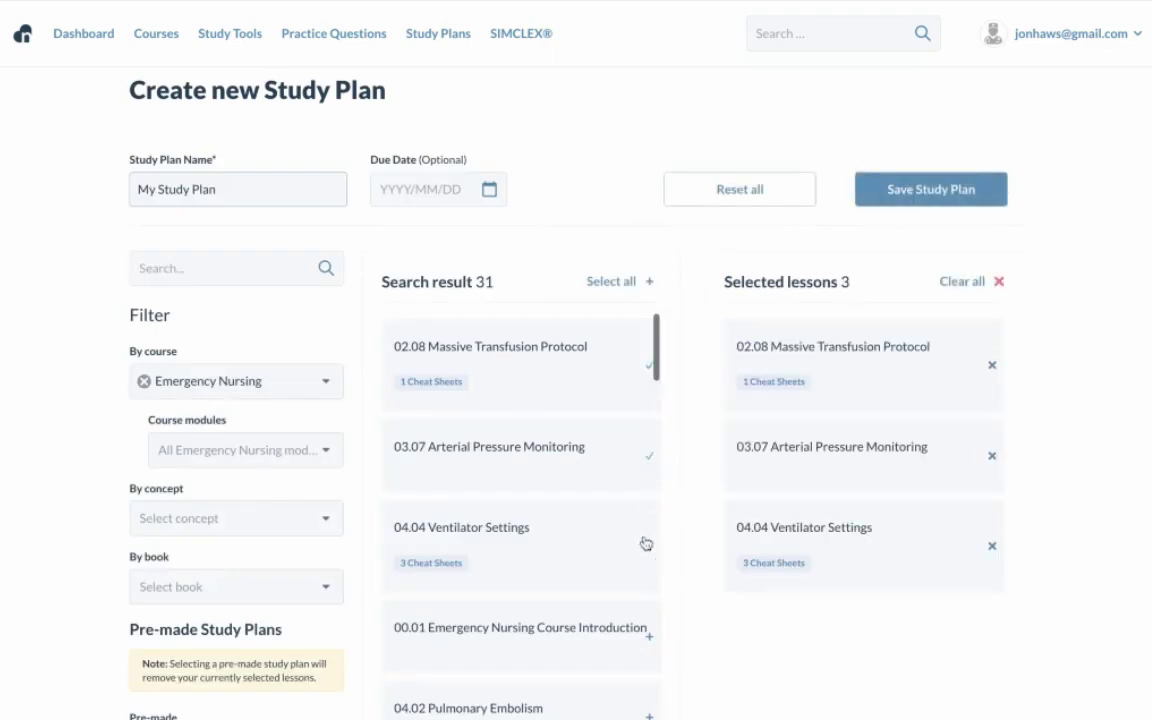
# Step: Add Disasters & Bioterrorism and Communicable Diseases from the Community Health Nursing course
pyautogui.click(148, 380)
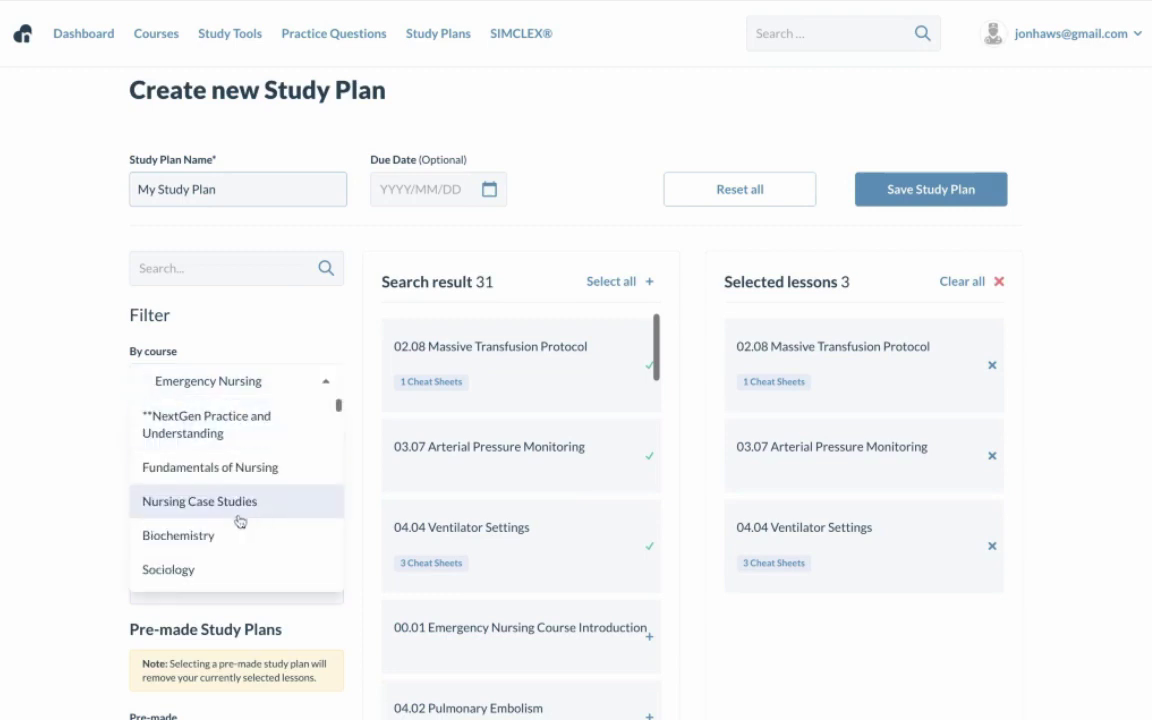
pyautogui.scroll(-3, 240, 520)
pyautogui.scroll(-5, 240, 518)
pyautogui.click(242, 445)
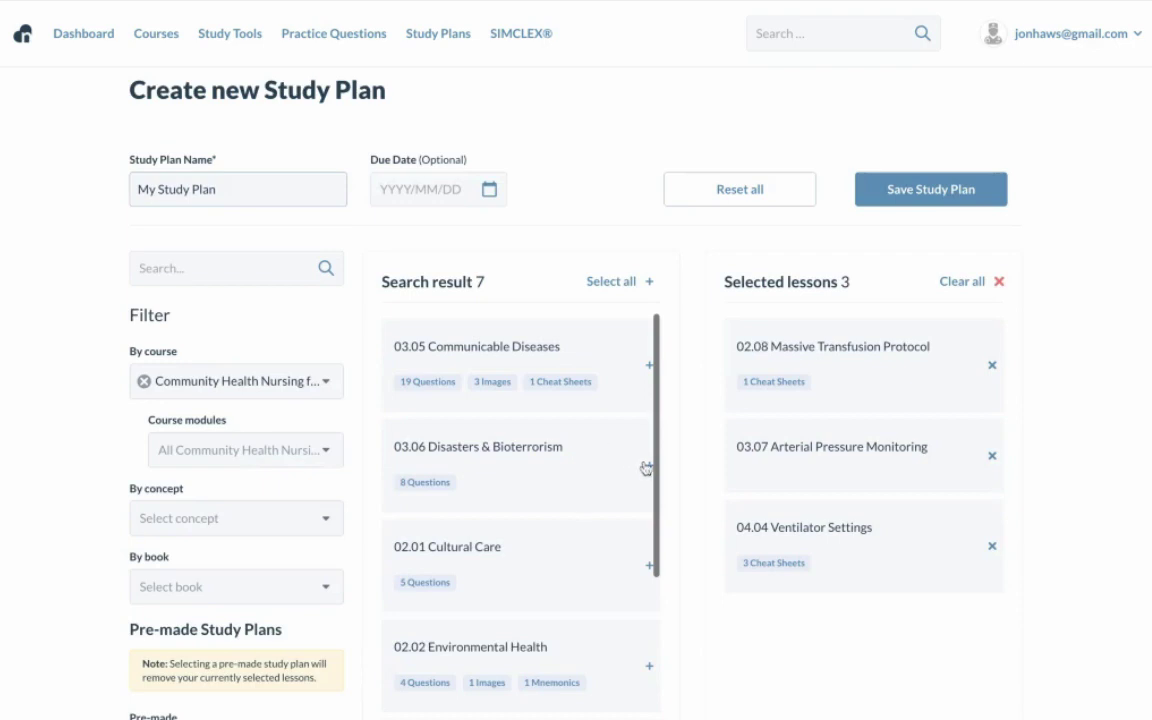
pyautogui.click(648, 465)
pyautogui.click(647, 366)
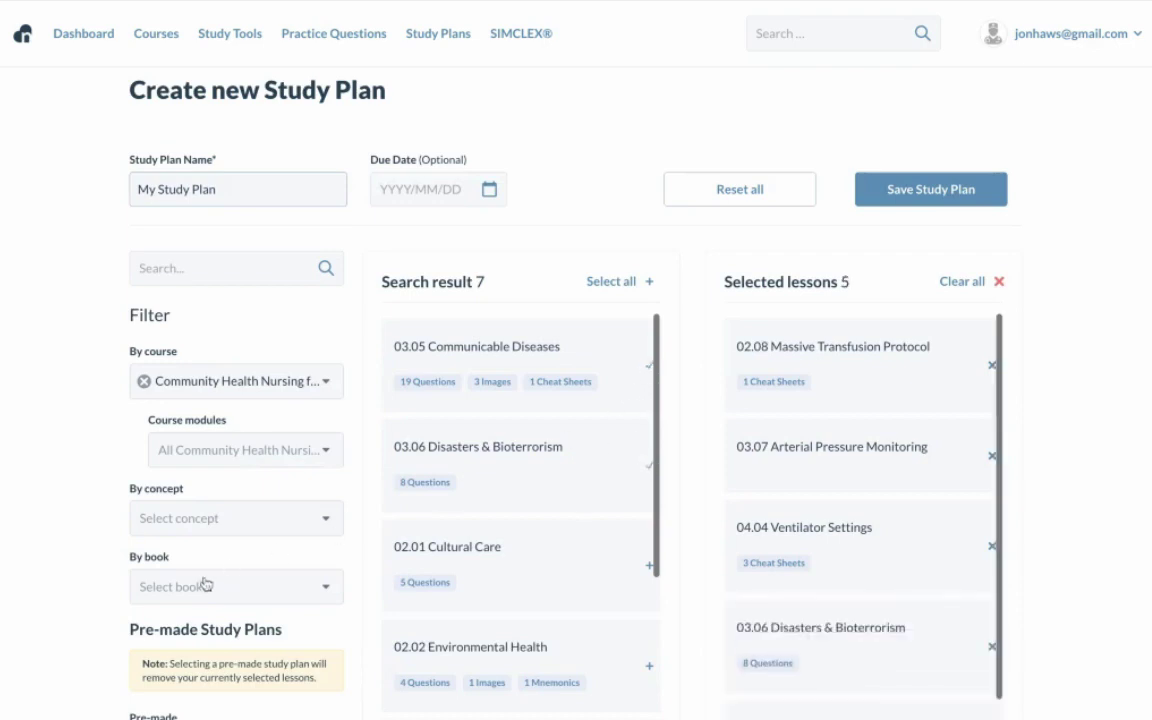
# Step: Add Diabetes Mellitus [NextGen] and Anemia [NextGen] from the ATI adult medical surgical book
pyautogui.click(259, 580)
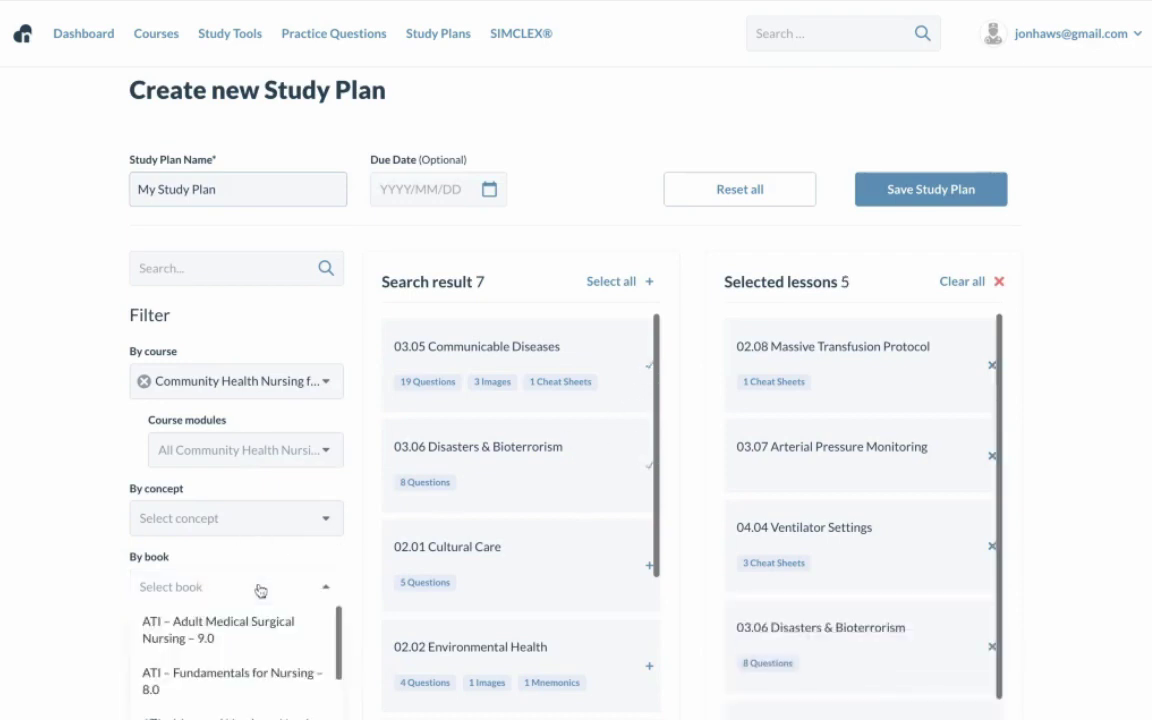
pyautogui.click(240, 627)
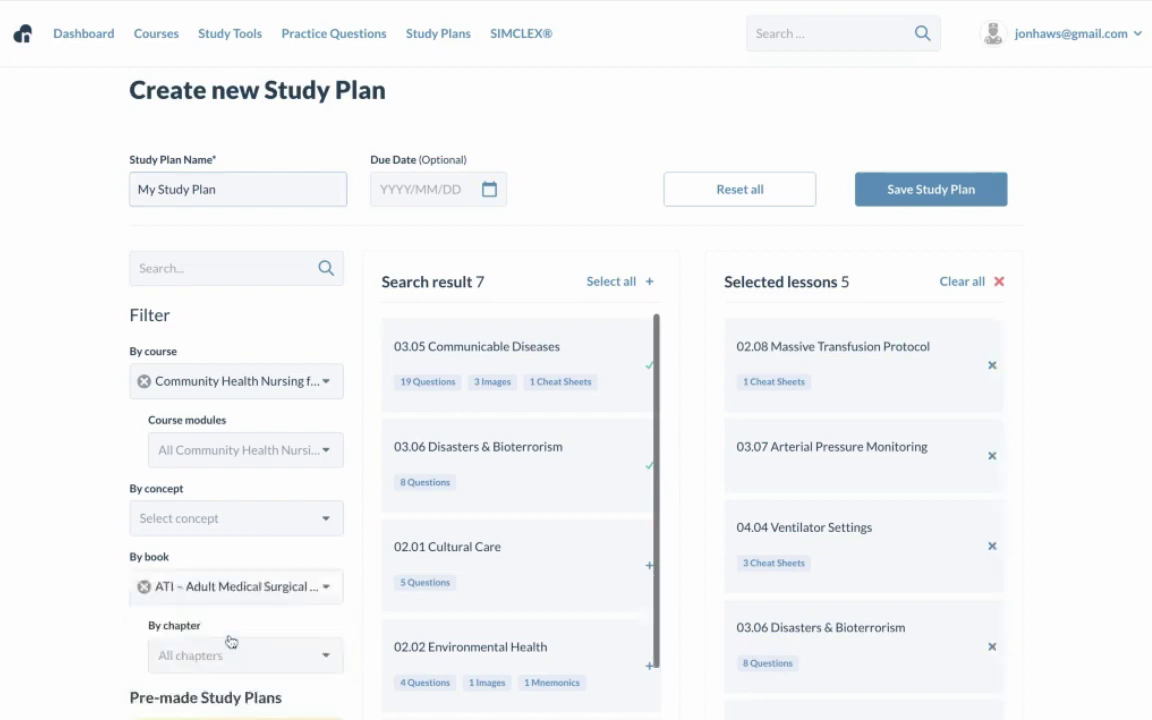
pyautogui.click(144, 381)
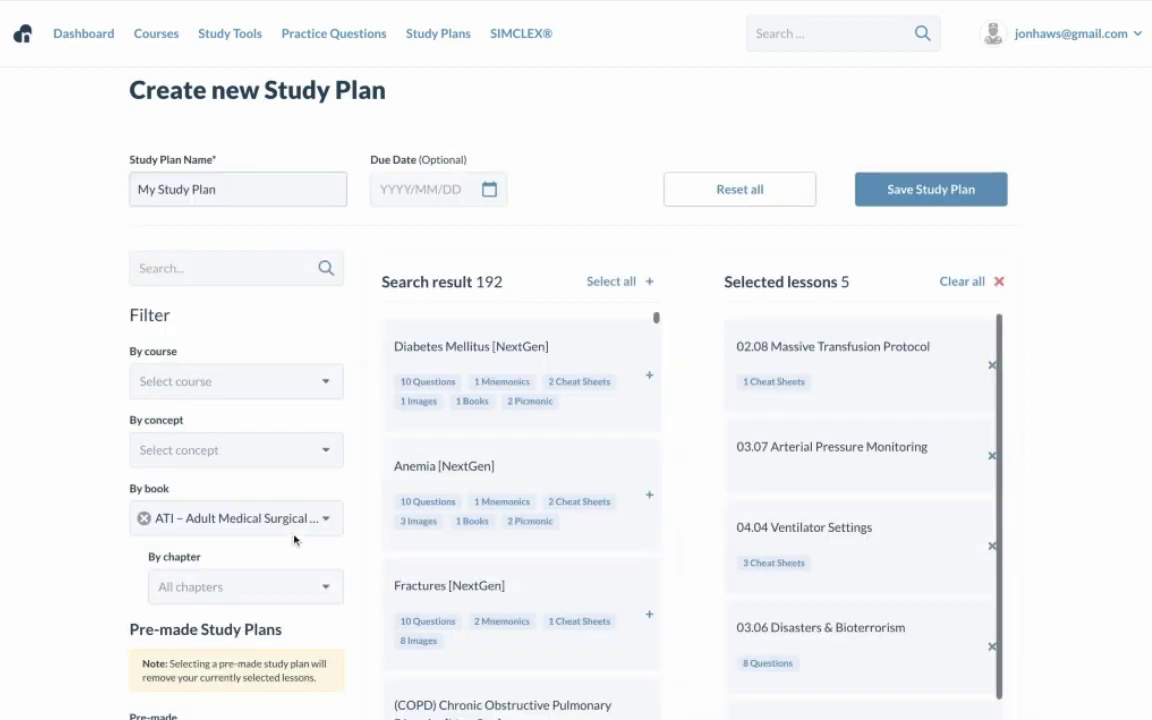
pyautogui.click(647, 381)
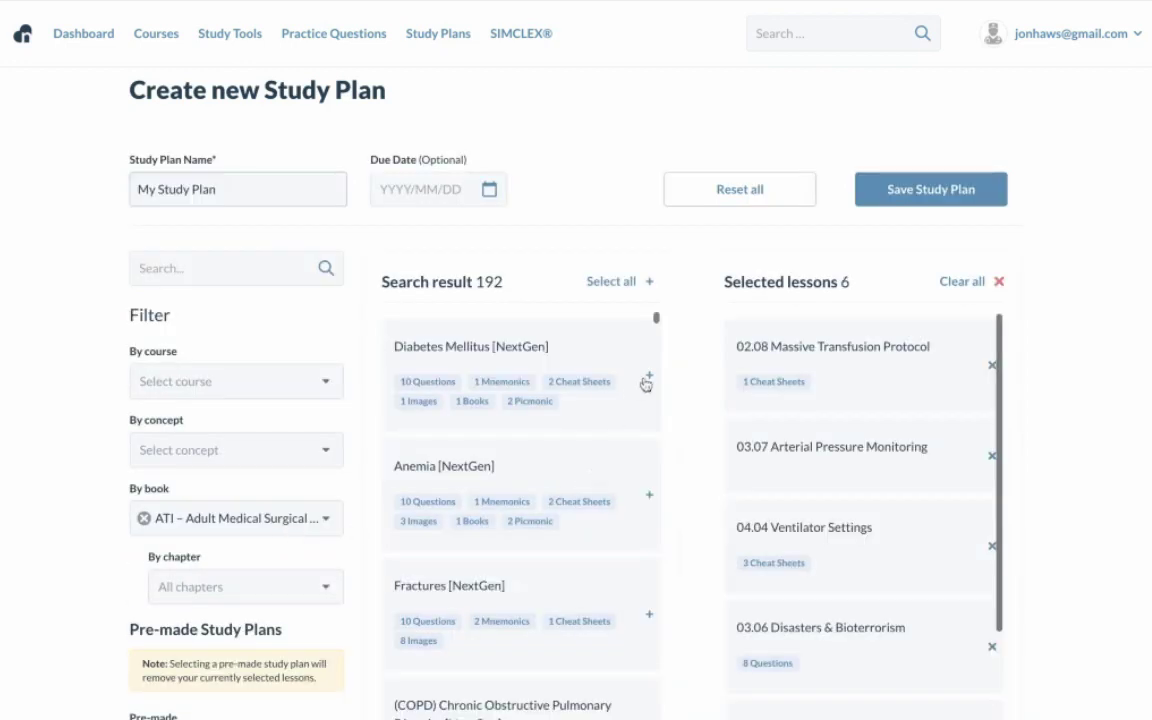
pyautogui.click(644, 498)
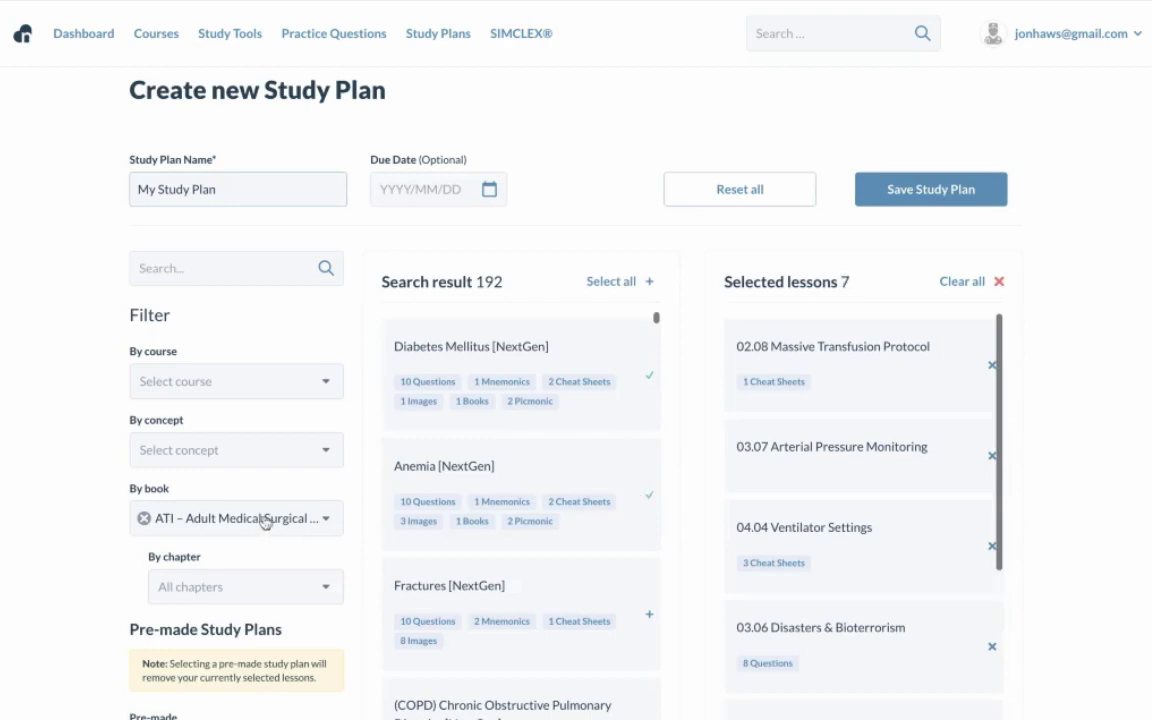
pyautogui.click(143, 518)
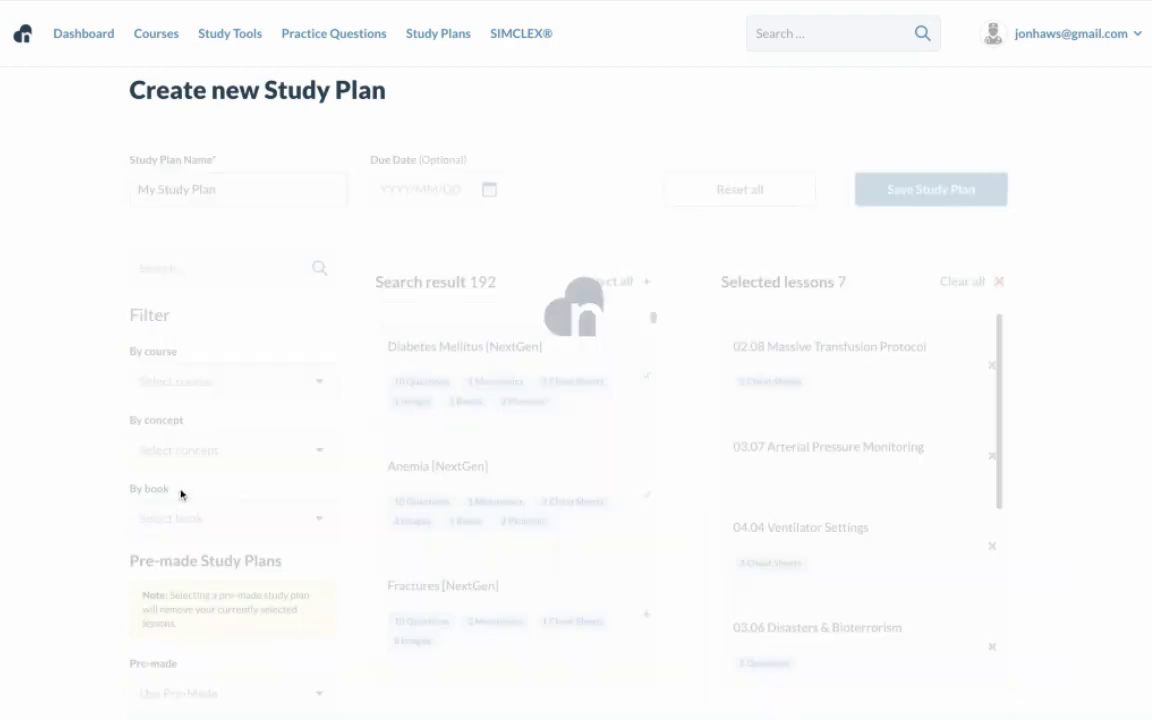
# Step: Add Stroke Concept Map using the Functional Ability concept filter
pyautogui.click(258, 459)
pyautogui.scroll(-2, 214, 588)
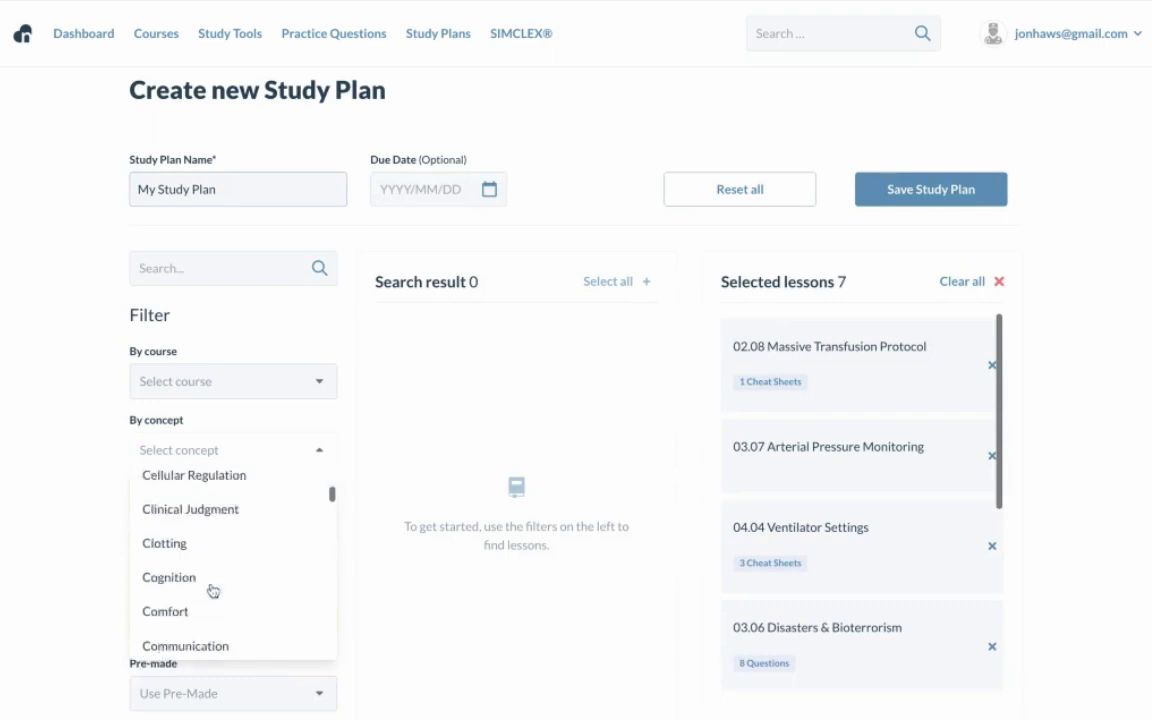
pyautogui.scroll(-3, 213, 591)
pyautogui.click(213, 586)
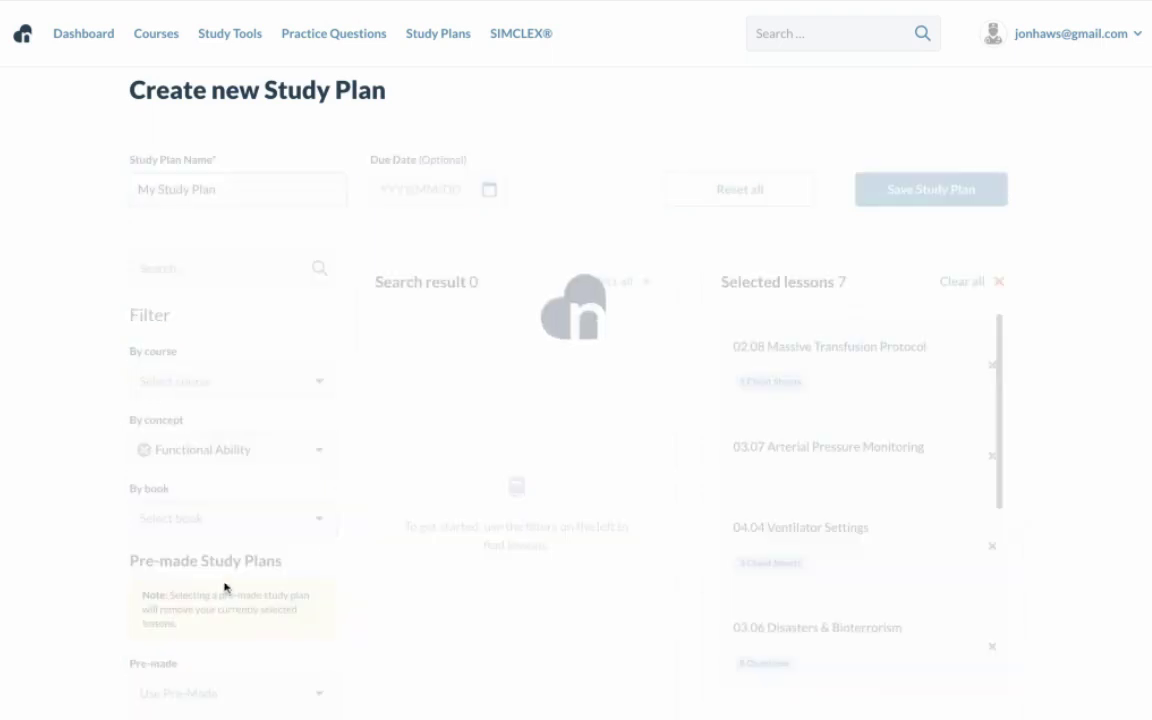
pyautogui.click(645, 502)
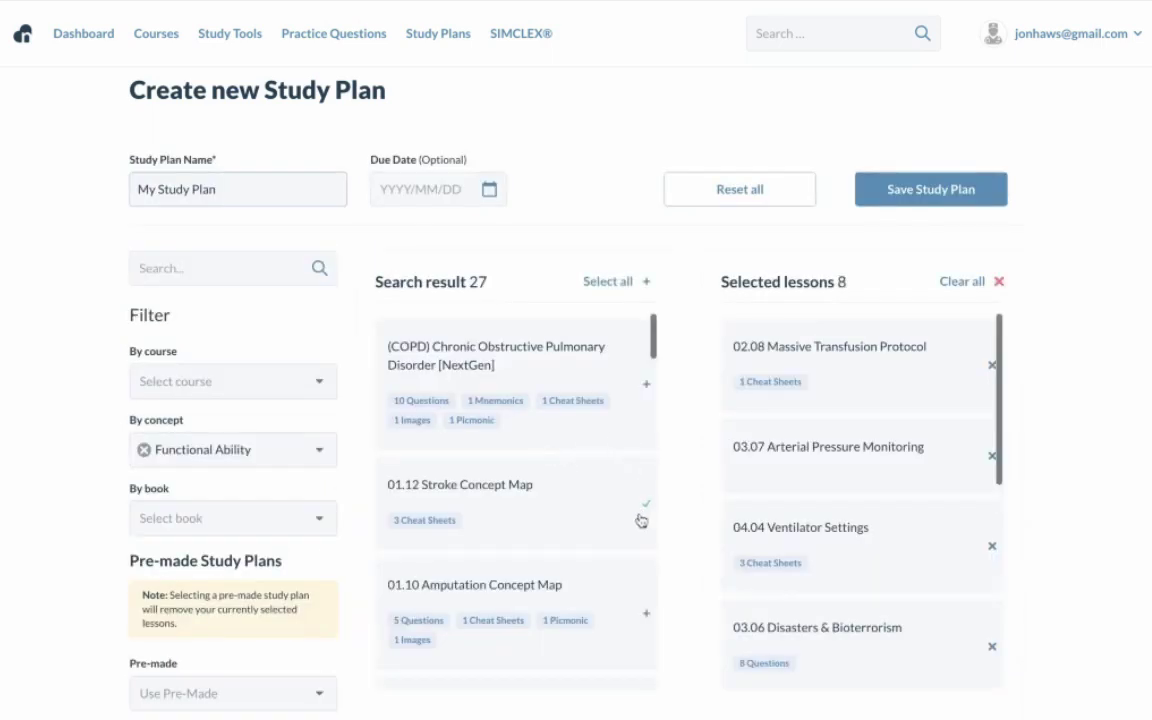
pyautogui.scroll(-4, 668, 430)
pyautogui.scroll(10, 668, 430)
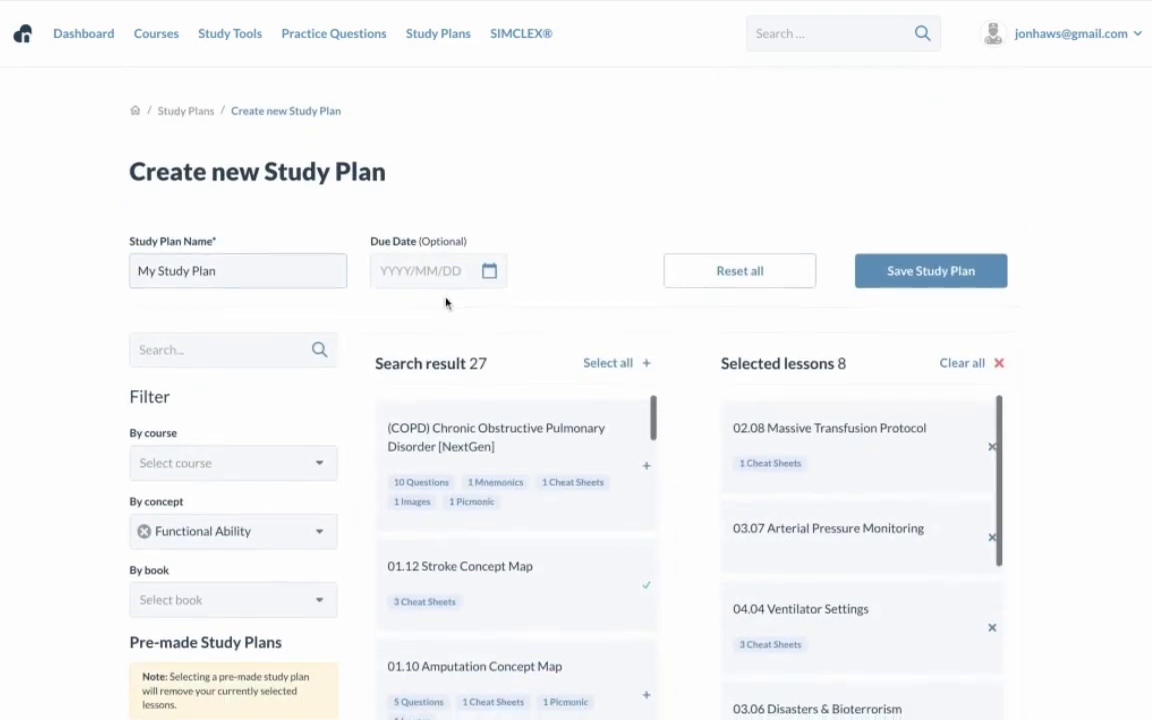
# Step: Set the due date to April 28, 2023, name the plan Test 2, and save it
pyautogui.click(452, 266)
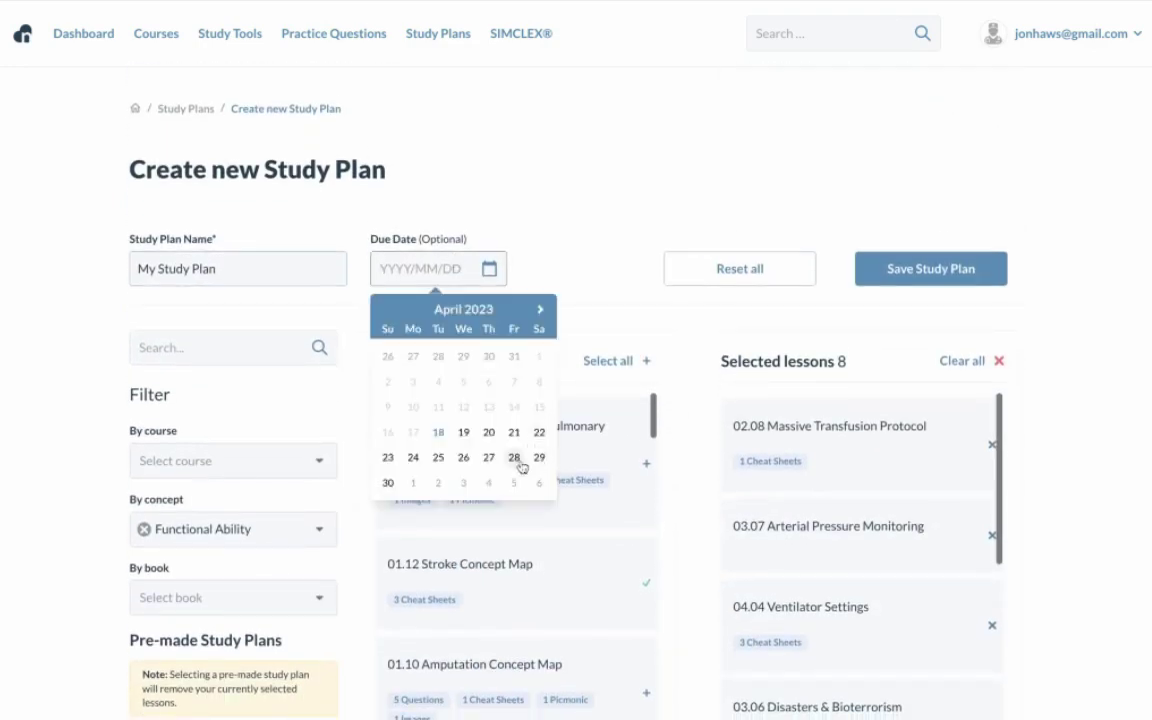
pyautogui.click(515, 459)
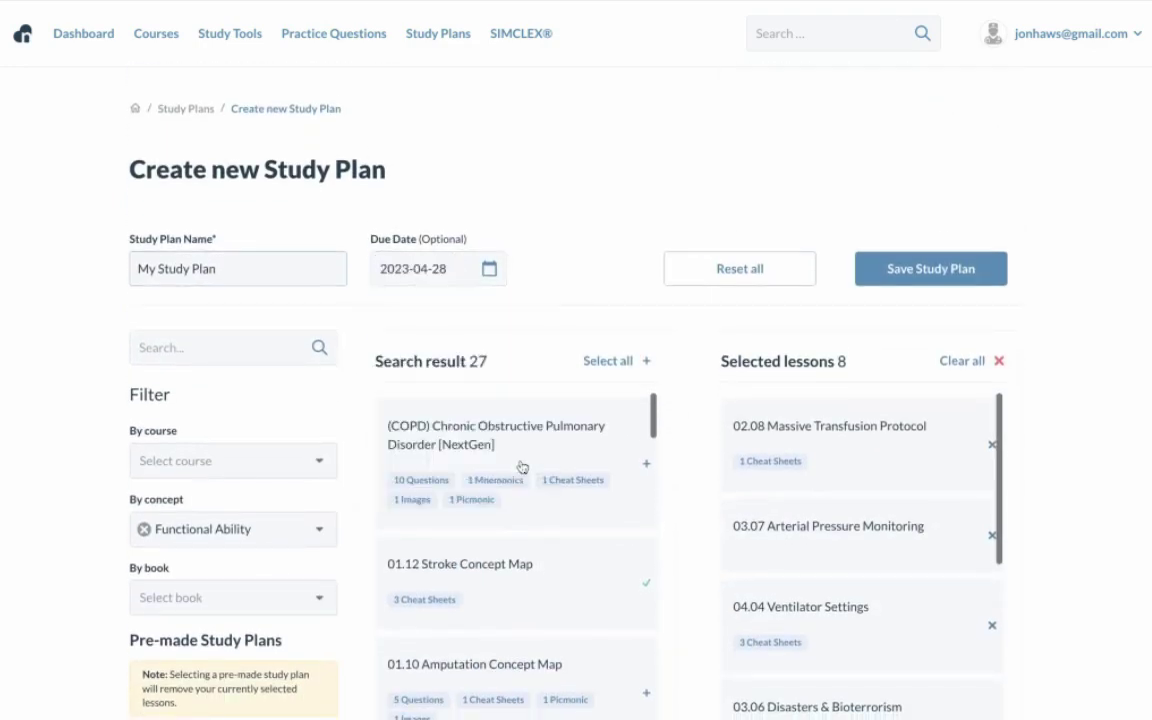
pyautogui.doubleClick(305, 265)
pyautogui.tripleClick(305, 266)
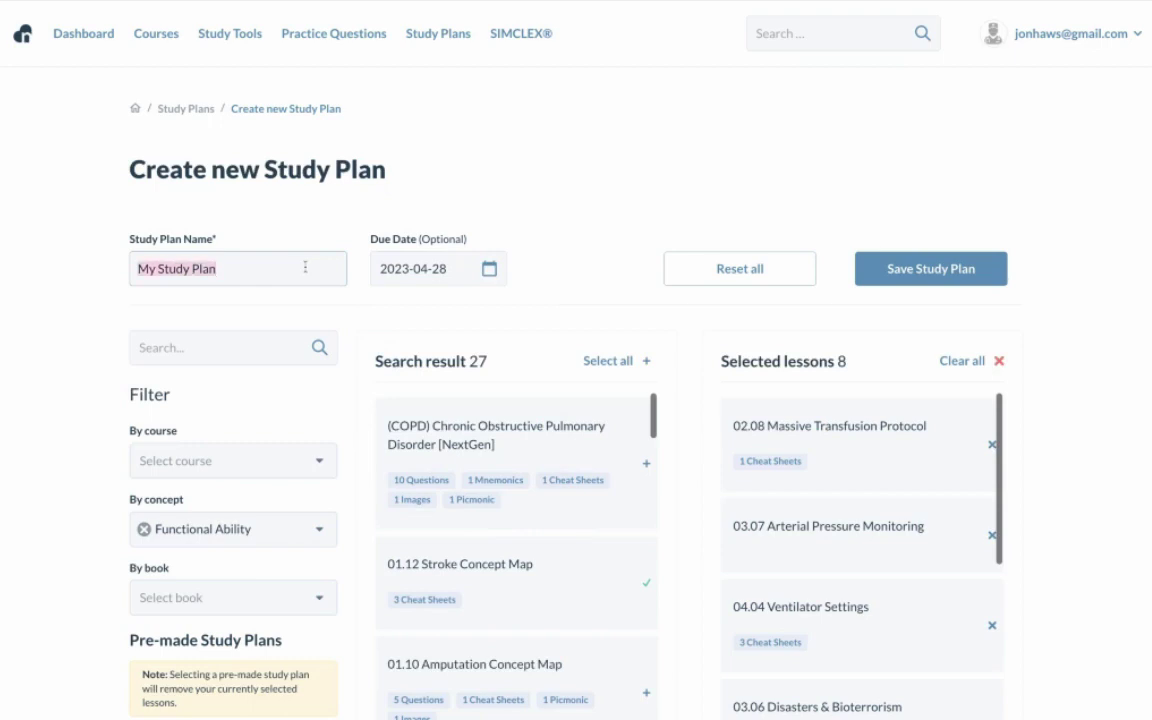
pyautogui.write('Test 2')
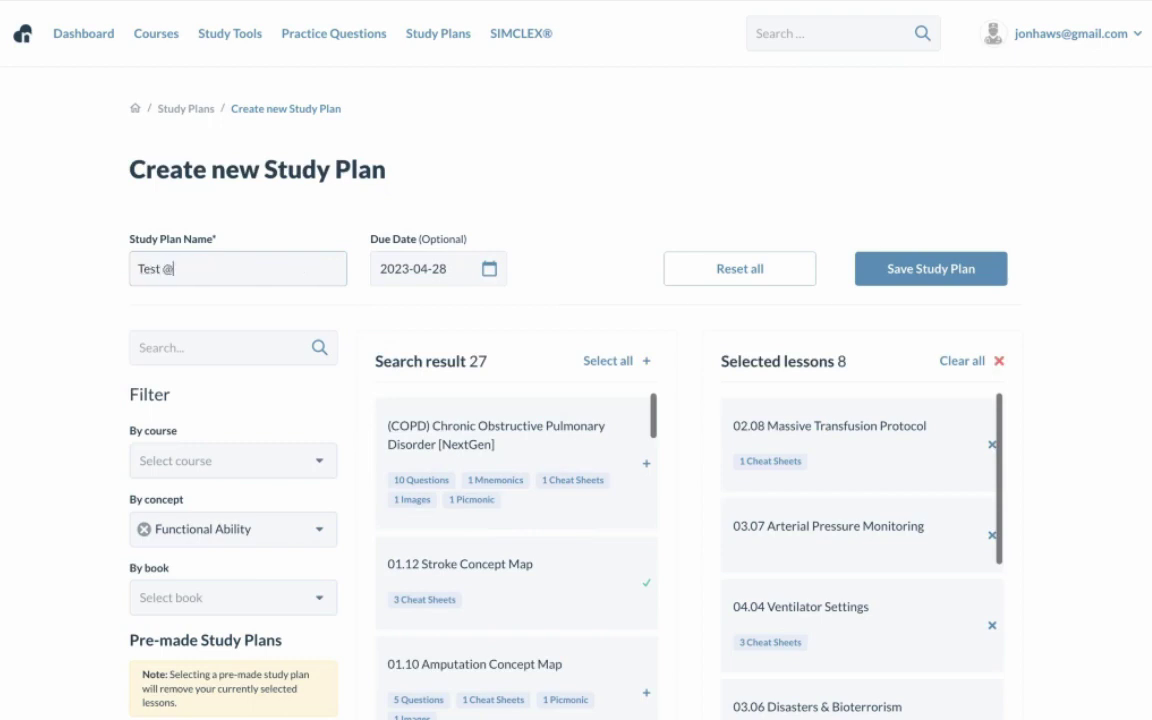
pyautogui.click(917, 265)
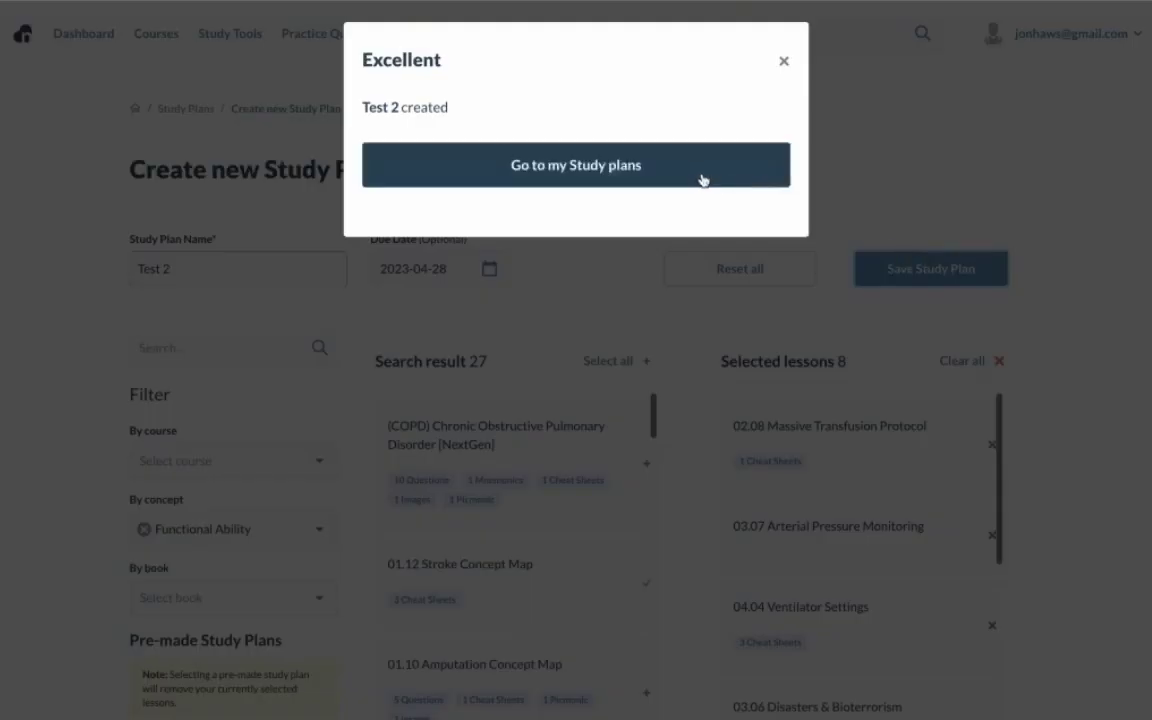
# Step: View the Test 2 plan in My Study Plans, toggle its recent activity, and return to the Dashboard
pyautogui.click(701, 179)
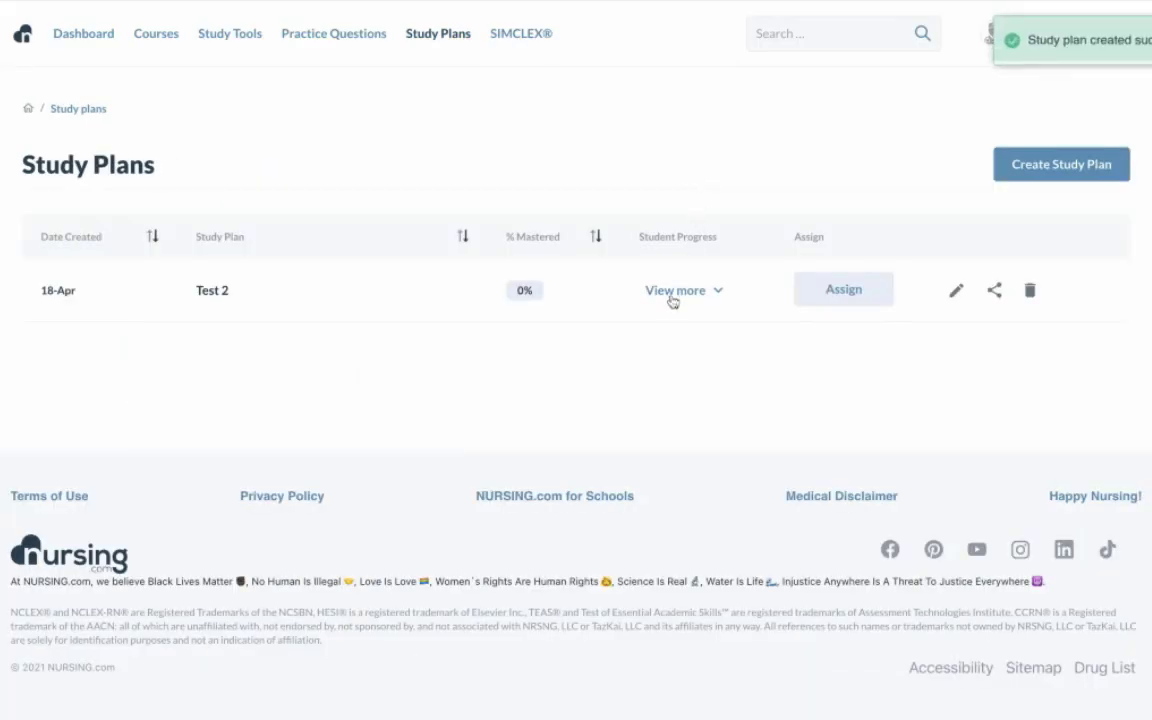
pyautogui.click(686, 292)
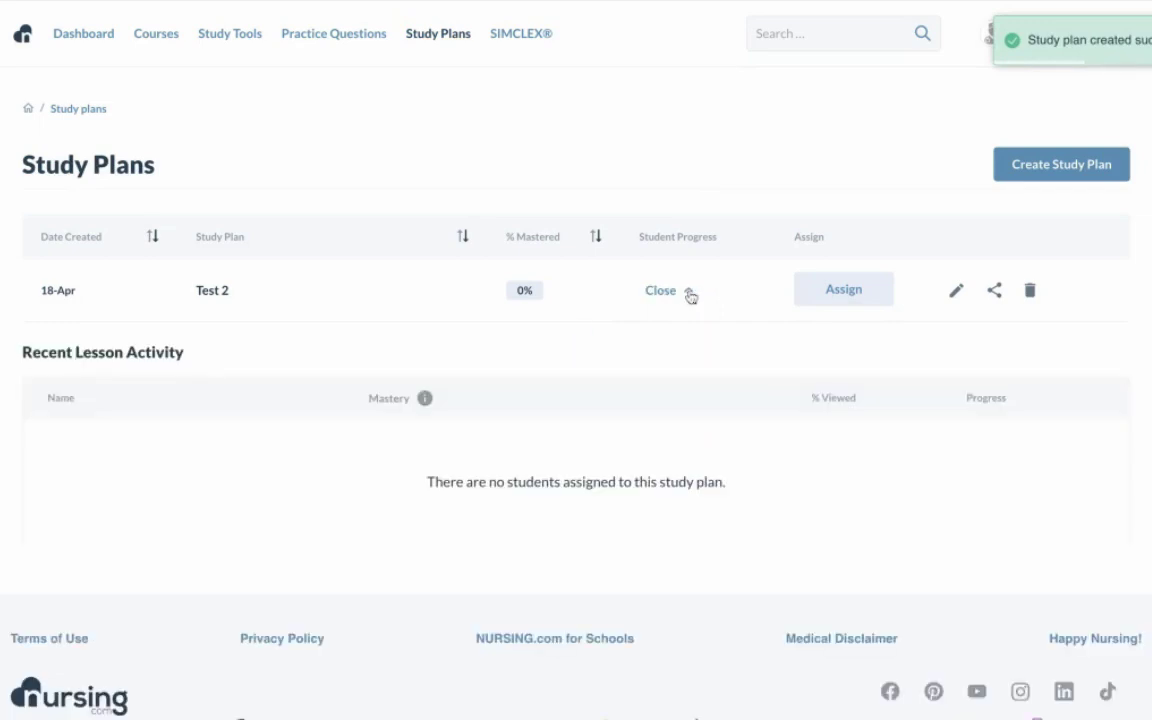
pyautogui.click(689, 294)
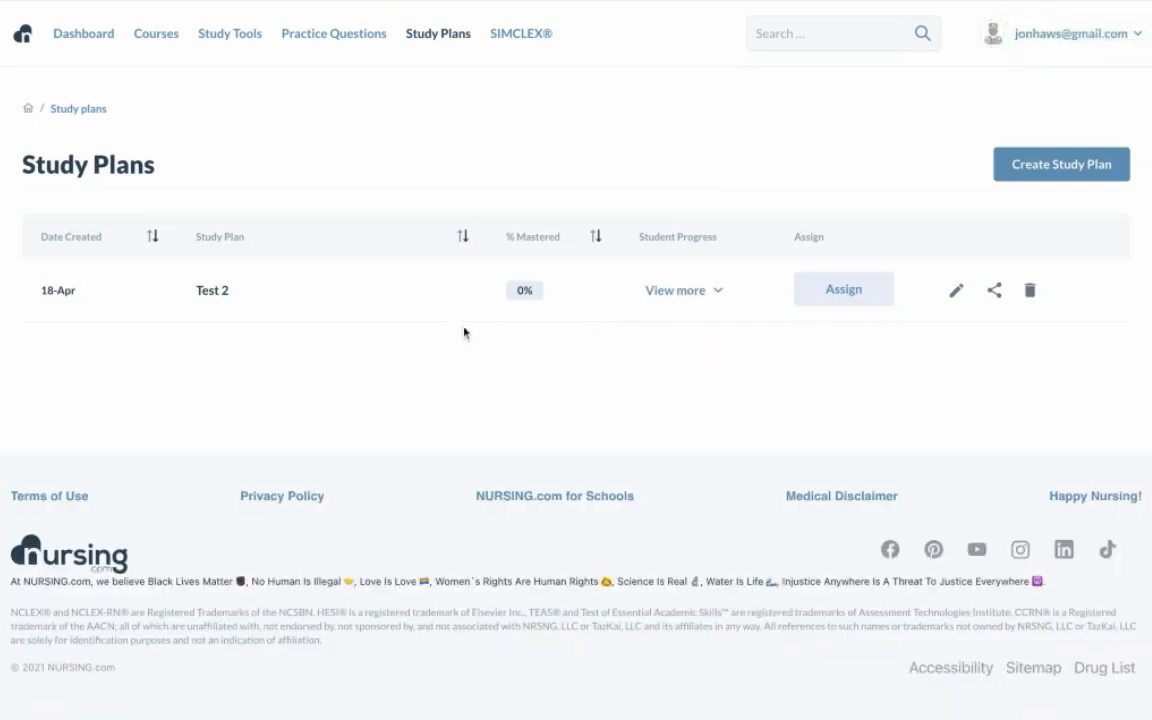
pyautogui.click(112, 37)
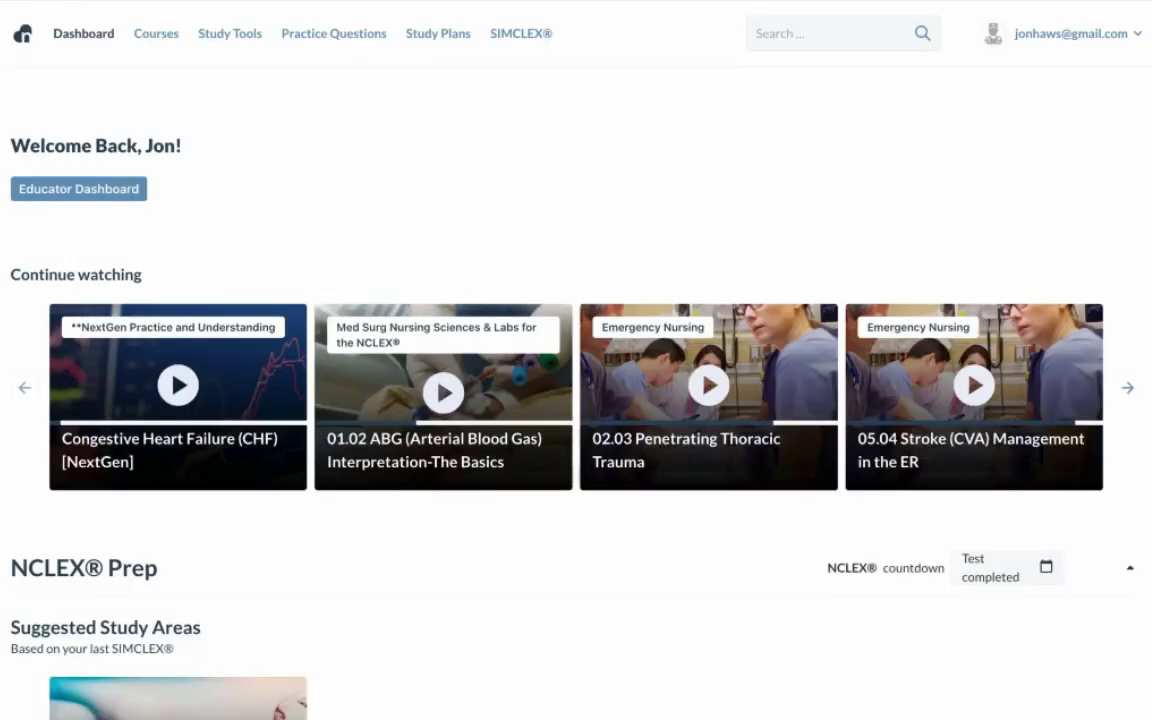
pyautogui.scroll(-5, 880, 325)
pyautogui.scroll(-3, 880, 325)
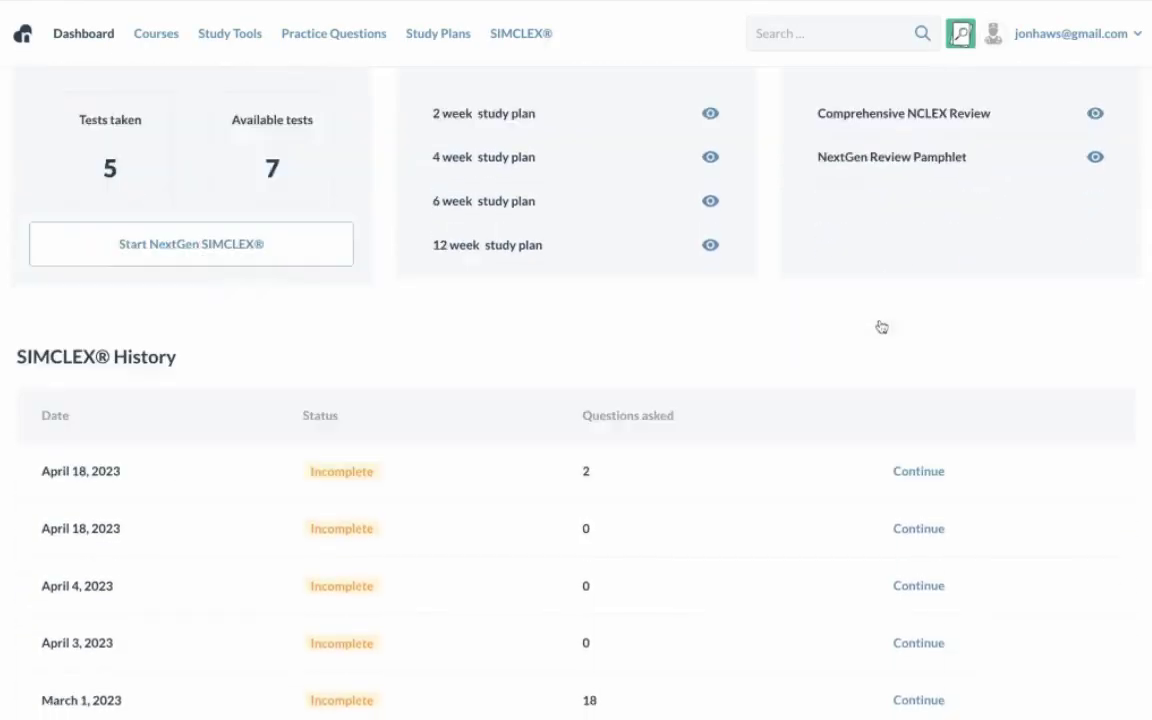
pyautogui.scroll(-8, 880, 325)
pyautogui.scroll(-4, 880, 325)
pyautogui.scroll(2, 195, 185)
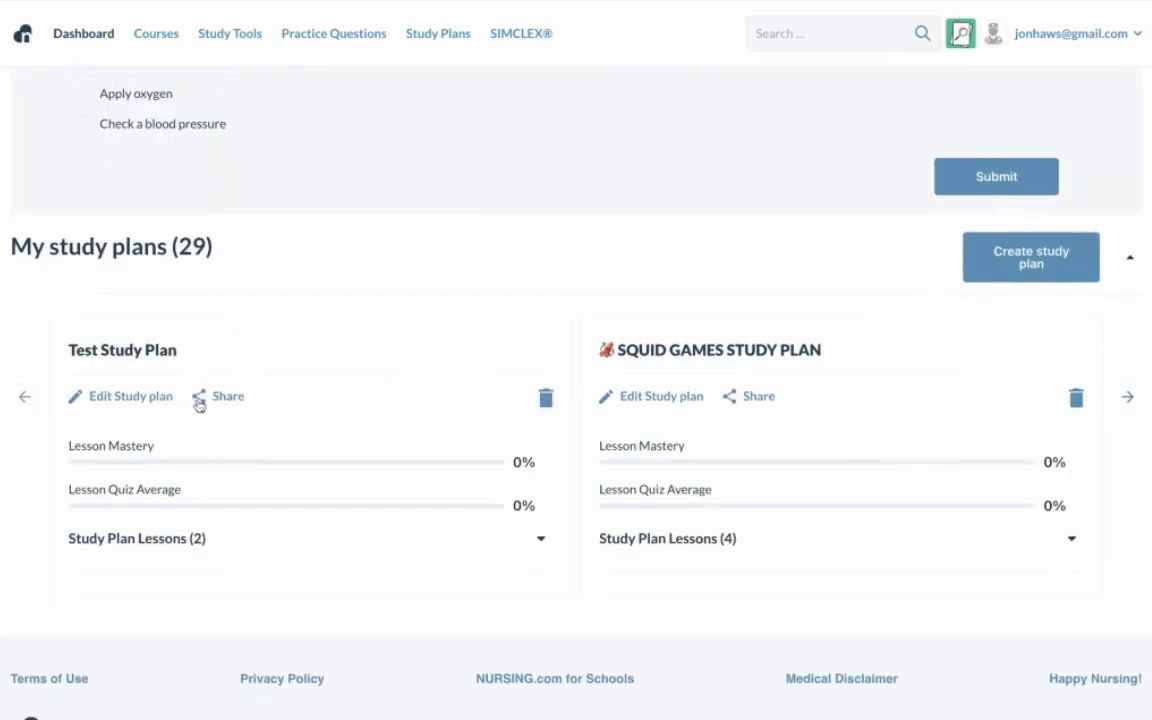
pyautogui.click(541, 538)
pyautogui.scroll(-3, 453, 628)
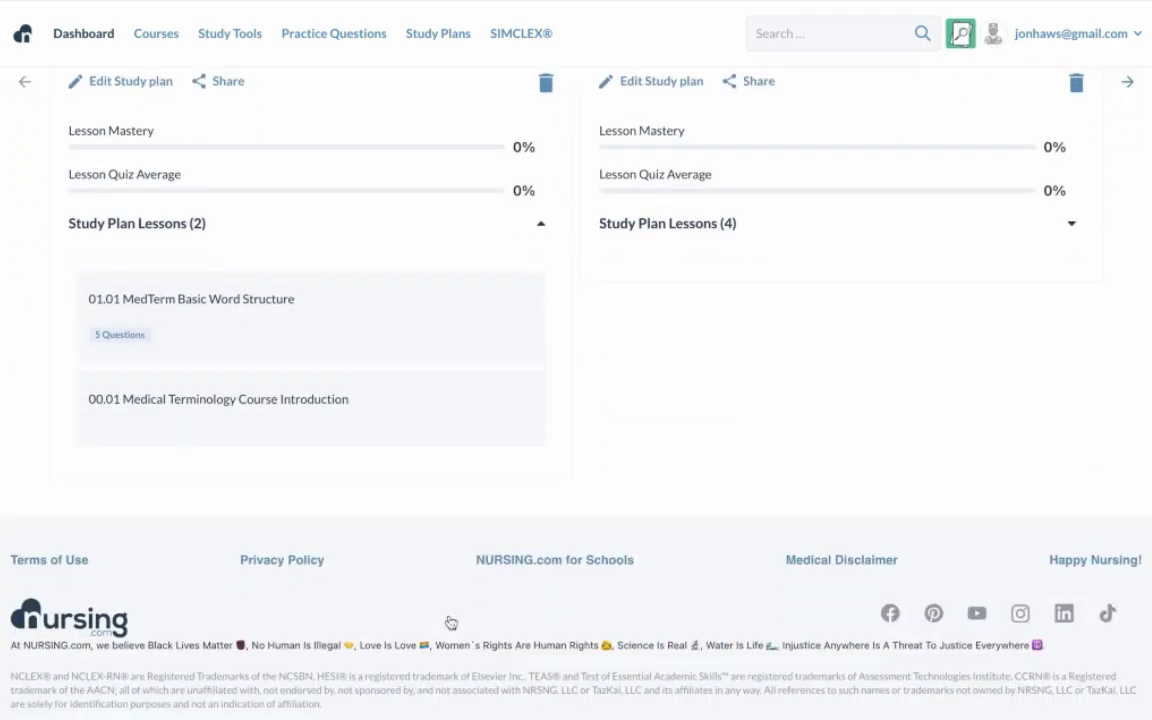
pyautogui.click(1073, 226)
pyautogui.scroll(-2, 951, 386)
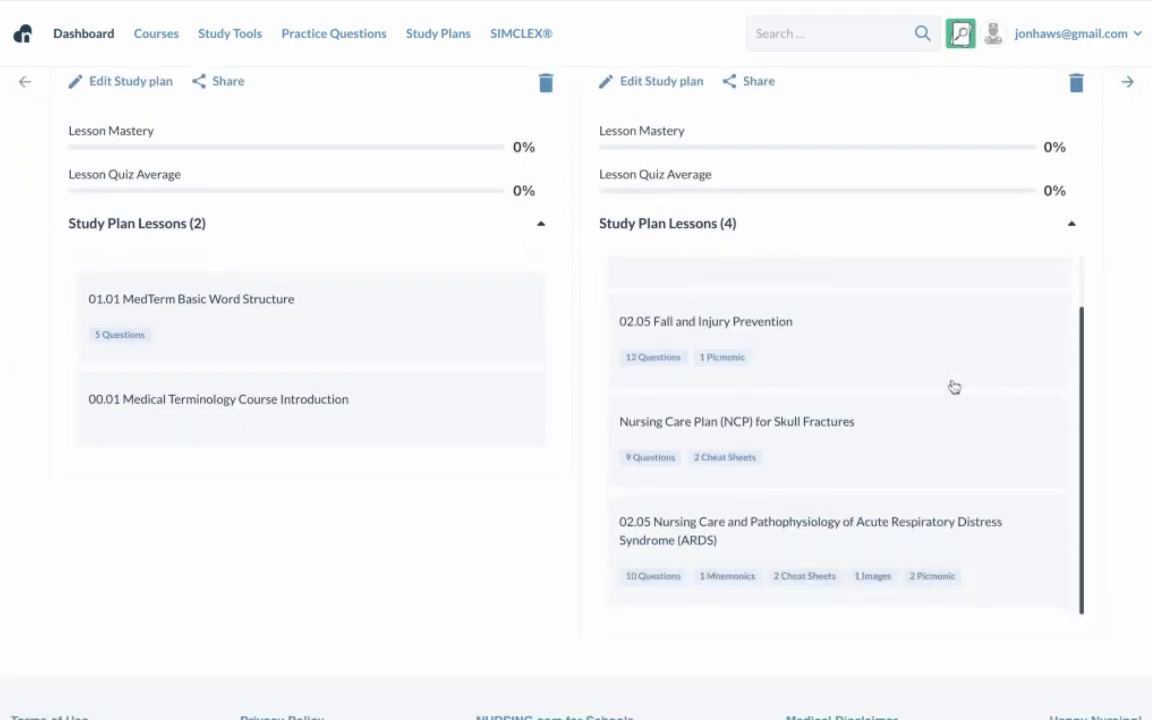
pyautogui.scroll(2, 954, 387)
pyautogui.scroll(5, 954, 387)
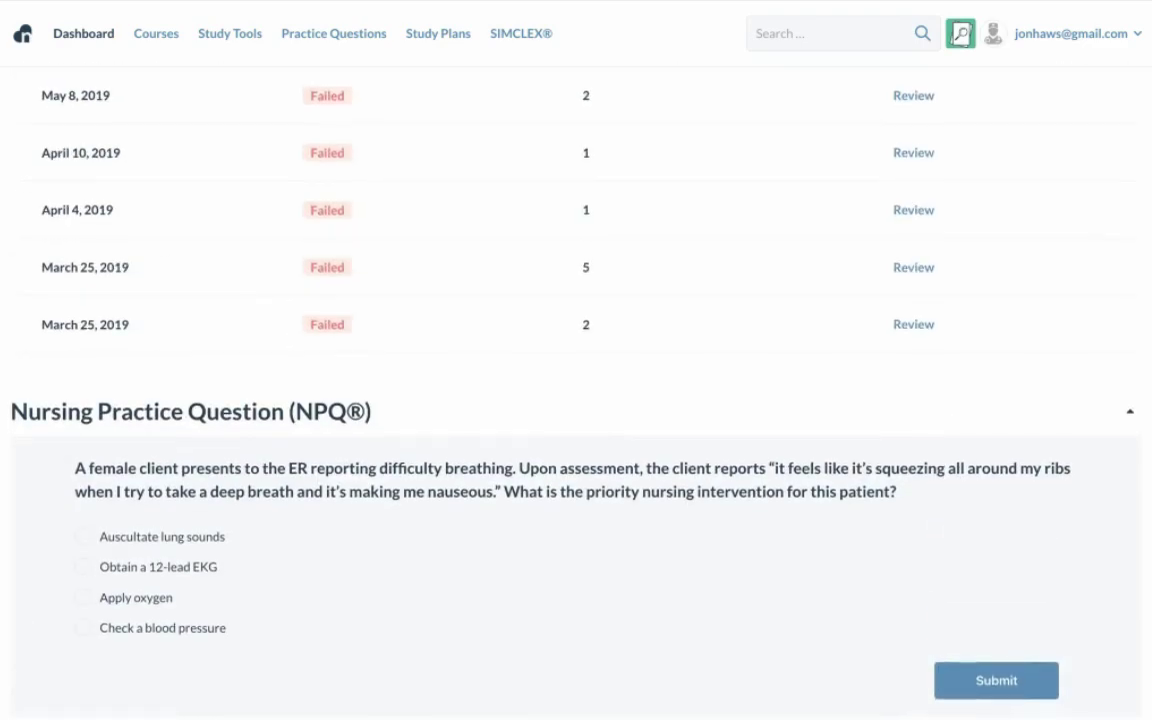
pyautogui.scroll(10, 900, 370)
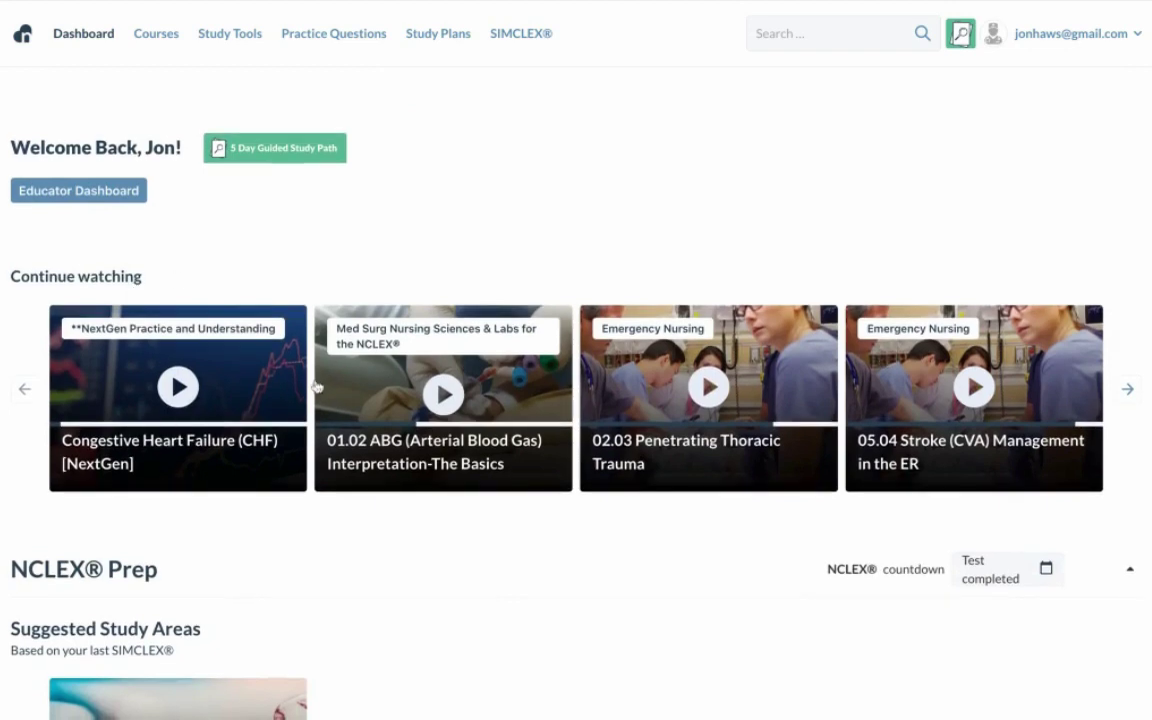
pyautogui.scroll(-1, 430, 390)
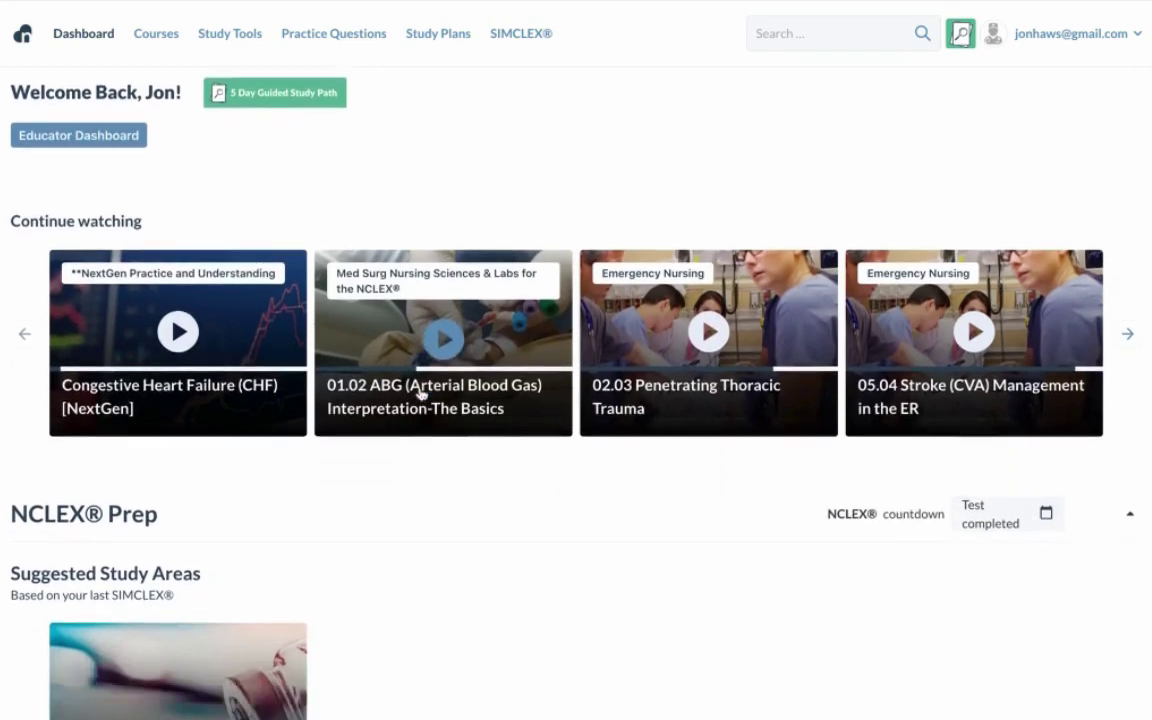
pyautogui.scroll(-2, 420, 393)
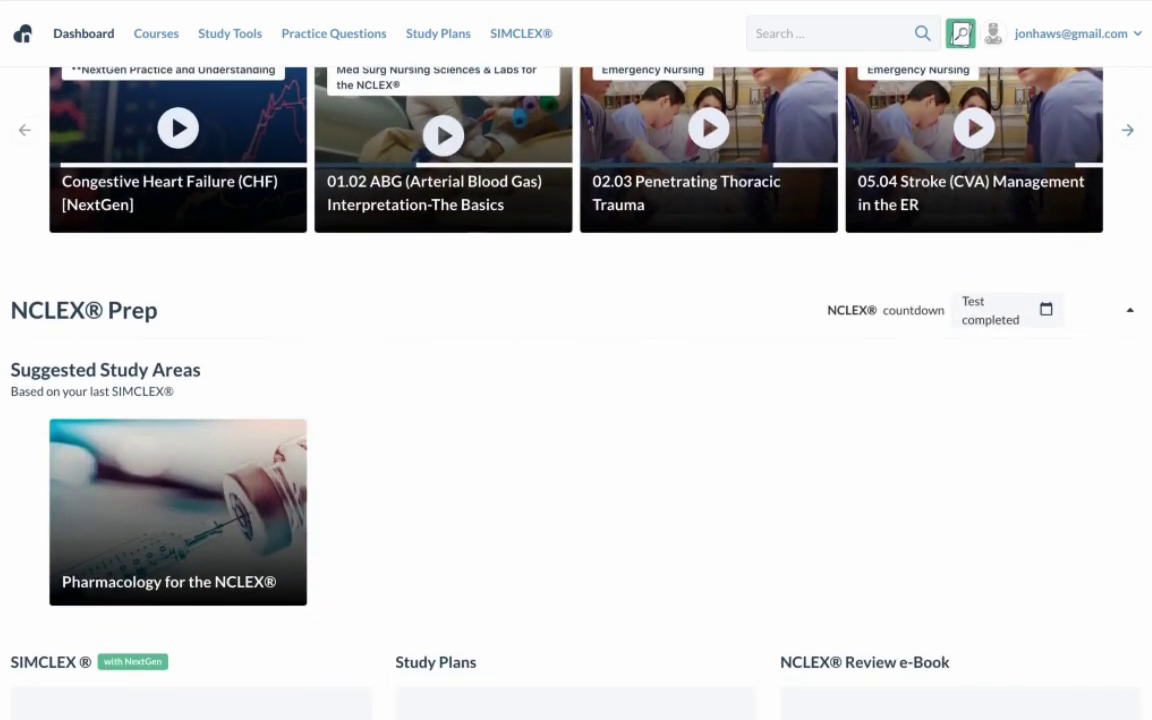
pyautogui.scroll(-2, 396, 367)
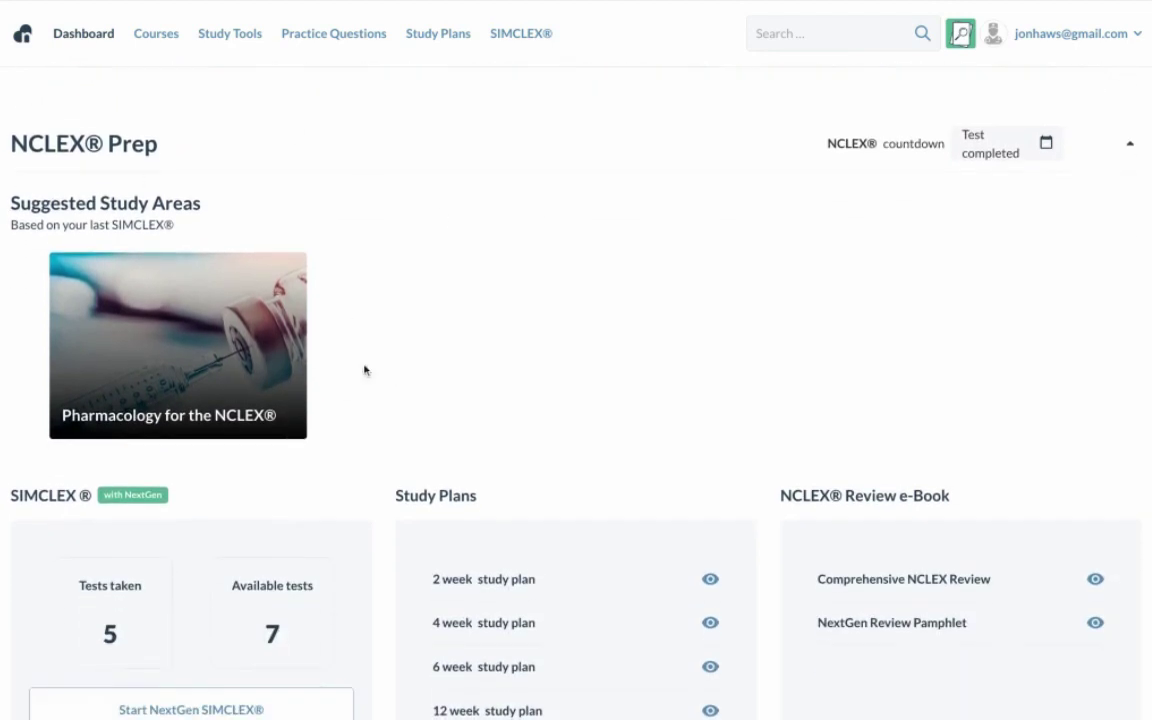
pyautogui.scroll(-3, 371, 430)
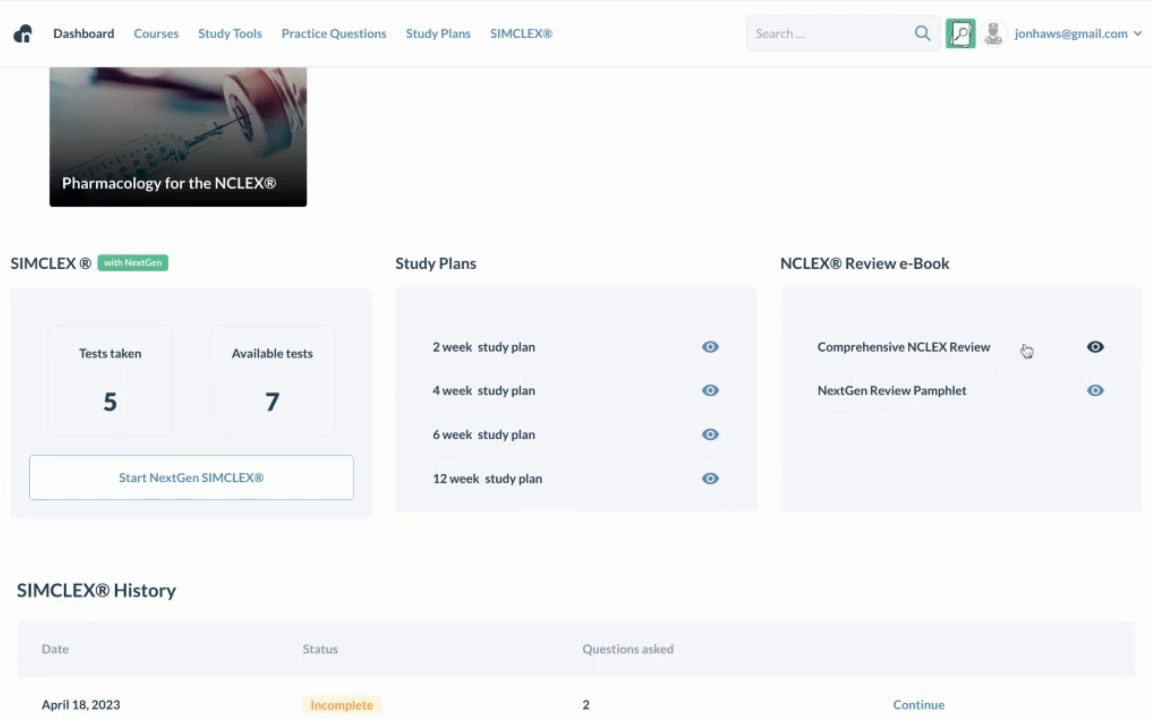
pyautogui.click(980, 358)
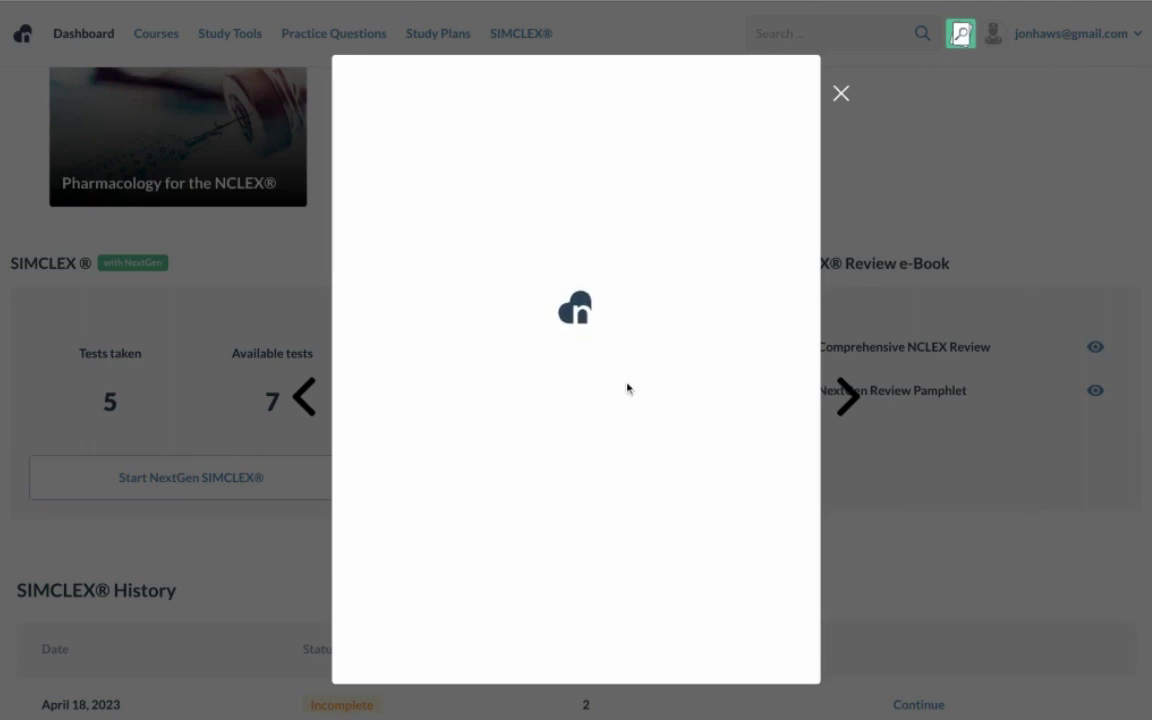
pyautogui.click(841, 97)
pyautogui.click(970, 391)
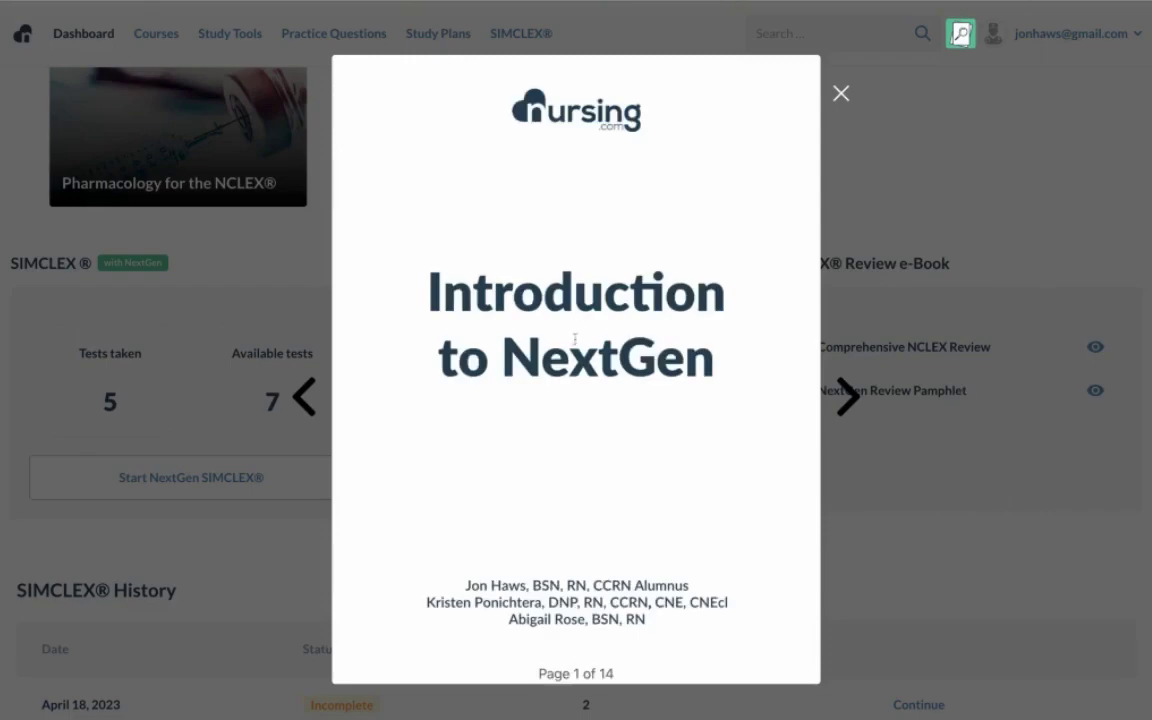
pyautogui.click(848, 397)
pyautogui.click(846, 398)
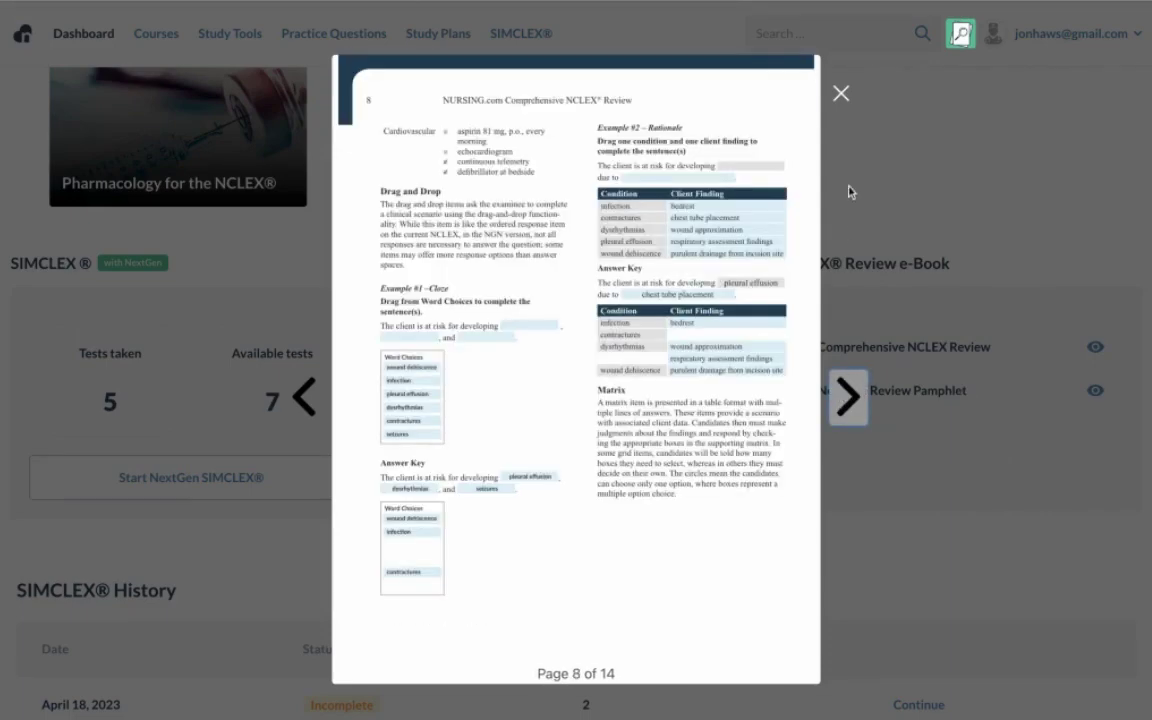
pyautogui.click(841, 95)
pyautogui.scroll(-1, 770, 300)
pyautogui.scroll(-1, 743, 368)
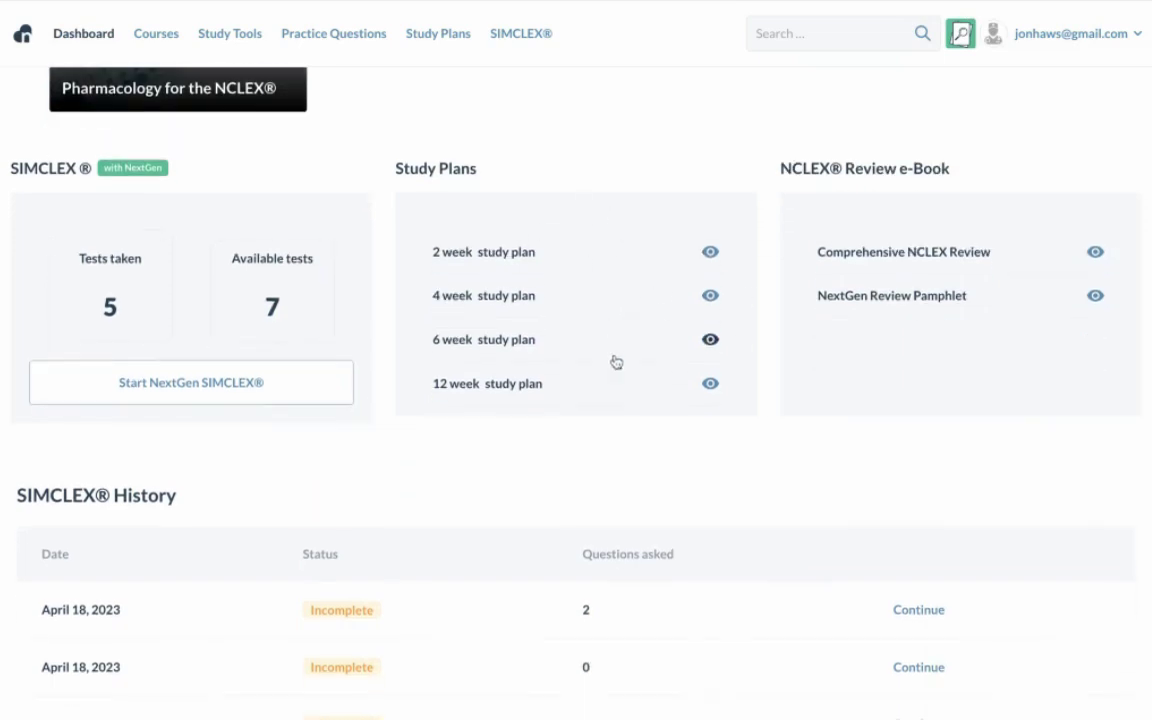
pyautogui.click(712, 340)
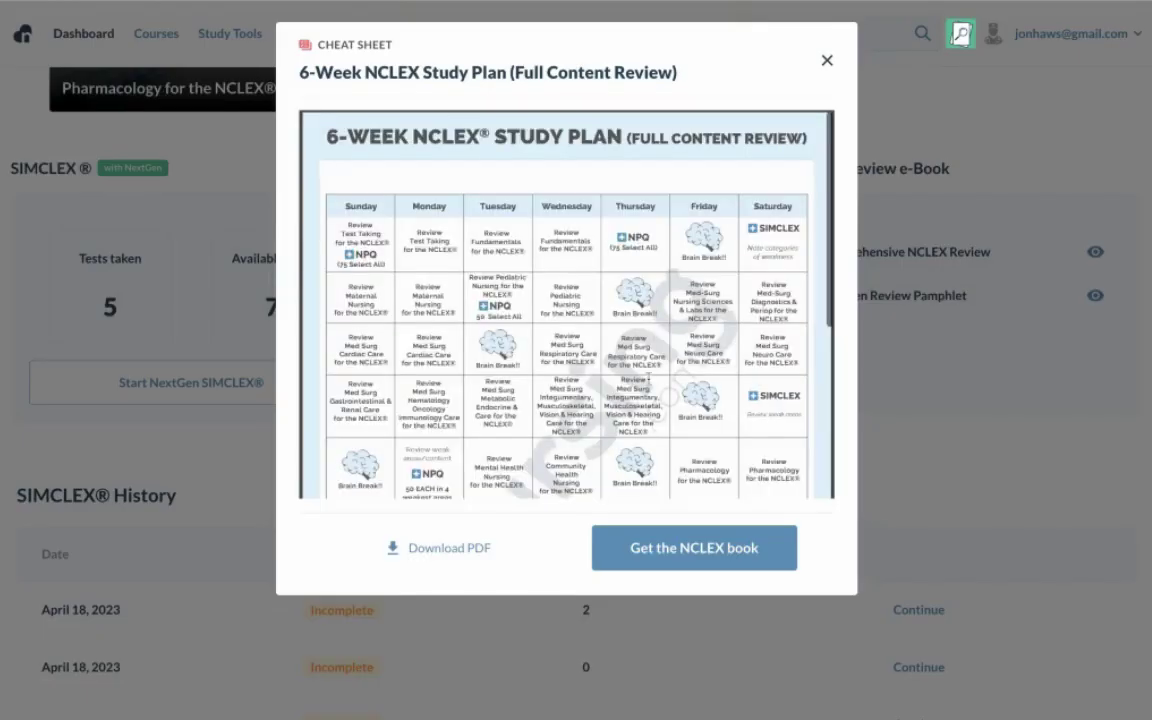
pyautogui.scroll(-5, 648, 378)
pyautogui.scroll(3, 648, 378)
pyautogui.scroll(3, 648, 400)
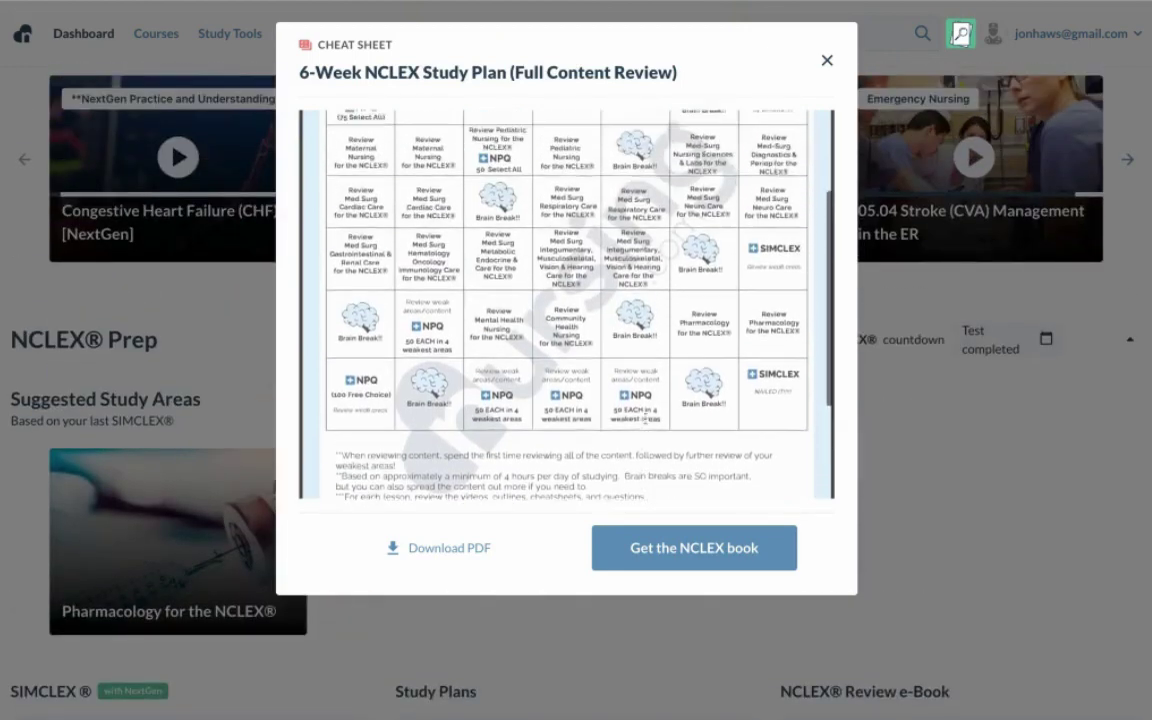
pyautogui.scroll(3, 647, 412)
pyautogui.click(826, 62)
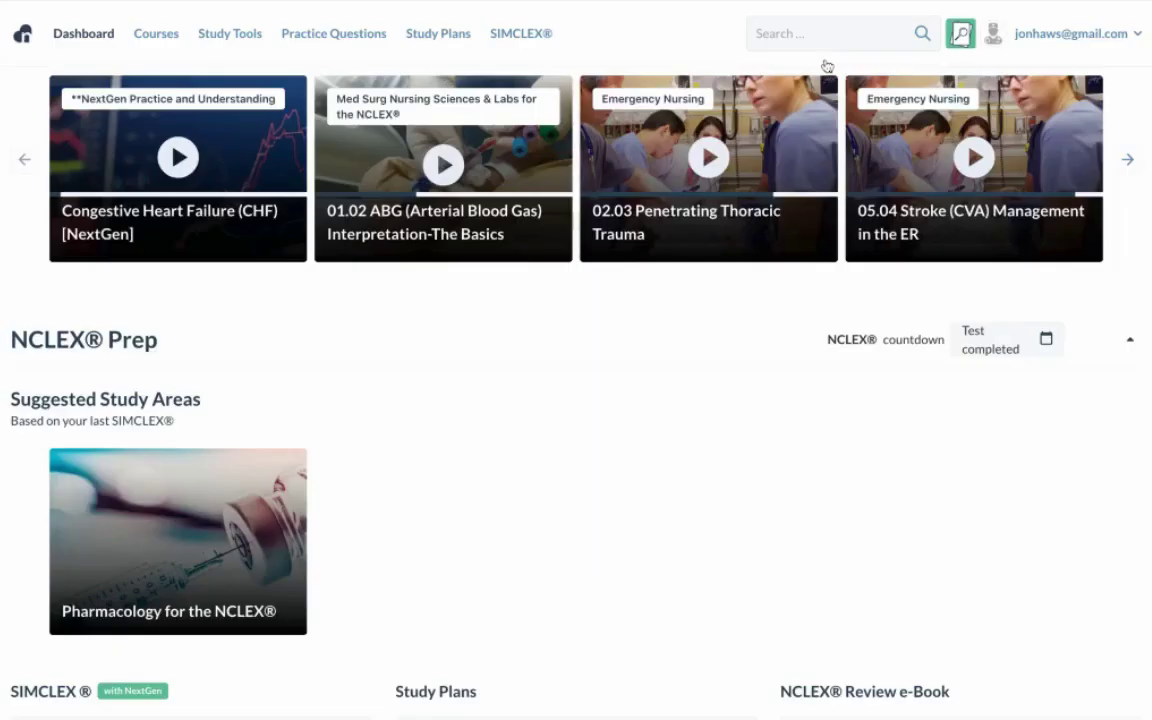
pyautogui.scroll(-2, 686, 354)
pyautogui.scroll(-3, 686, 354)
pyautogui.scroll(-4, 686, 354)
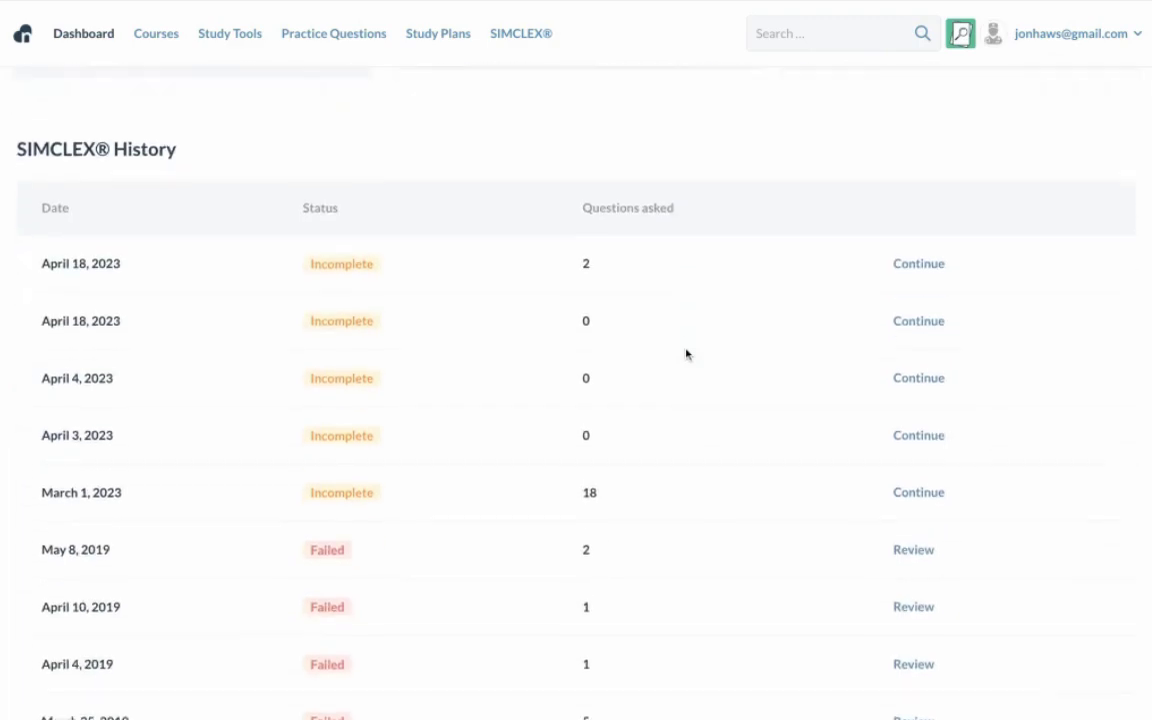
pyautogui.scroll(-2, 686, 354)
pyautogui.scroll(-5, 686, 354)
pyautogui.scroll(-1, 686, 354)
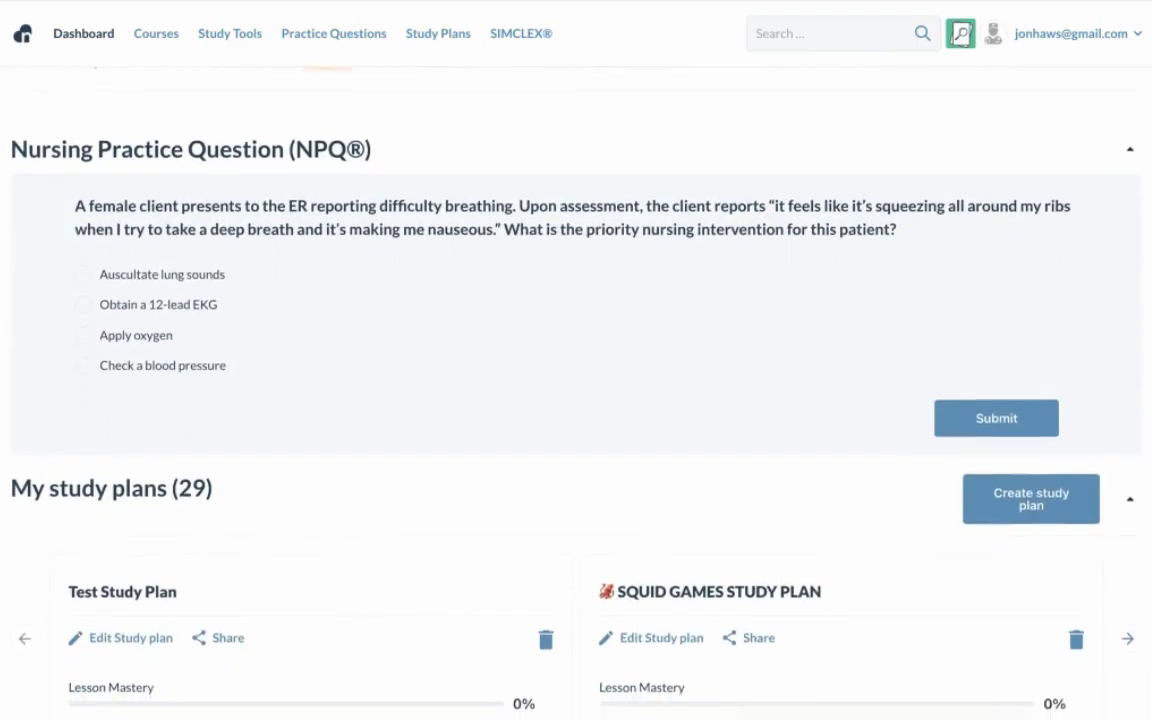
pyautogui.scroll(-2, 686, 354)
pyautogui.scroll(10, 131, 105)
pyautogui.scroll(10, 131, 105)
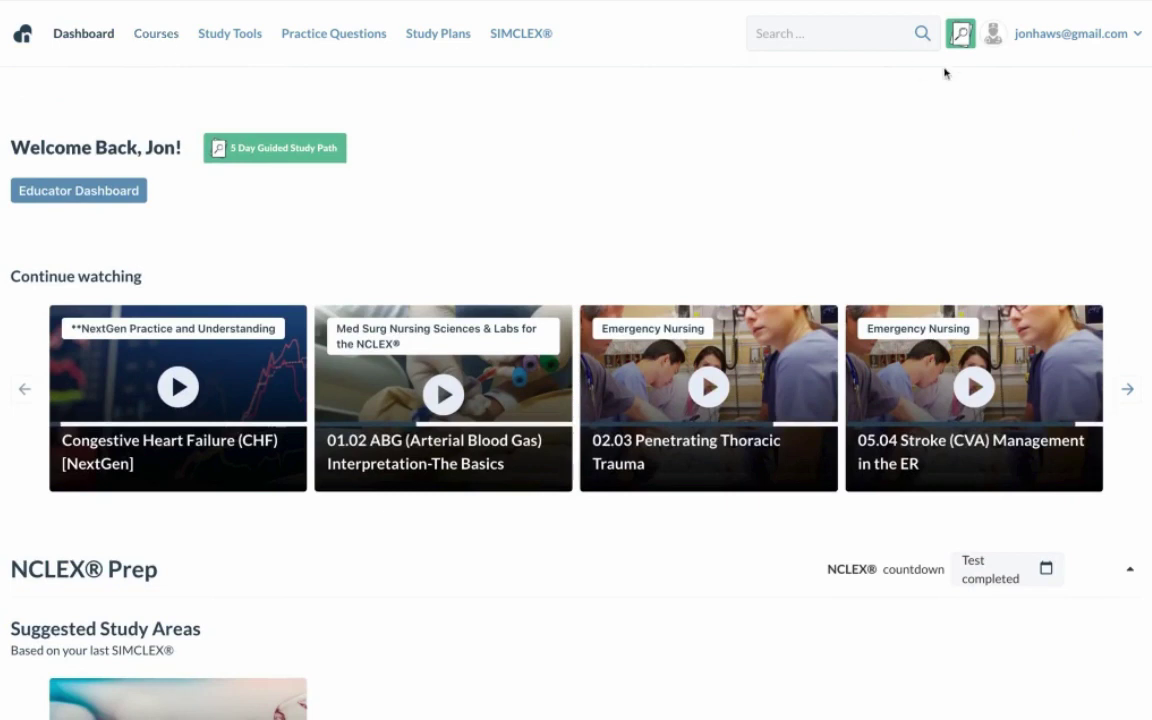
# Step: Search Nursing.com for 'cardiac' and browse the 448 lesson results
pyautogui.write('car')
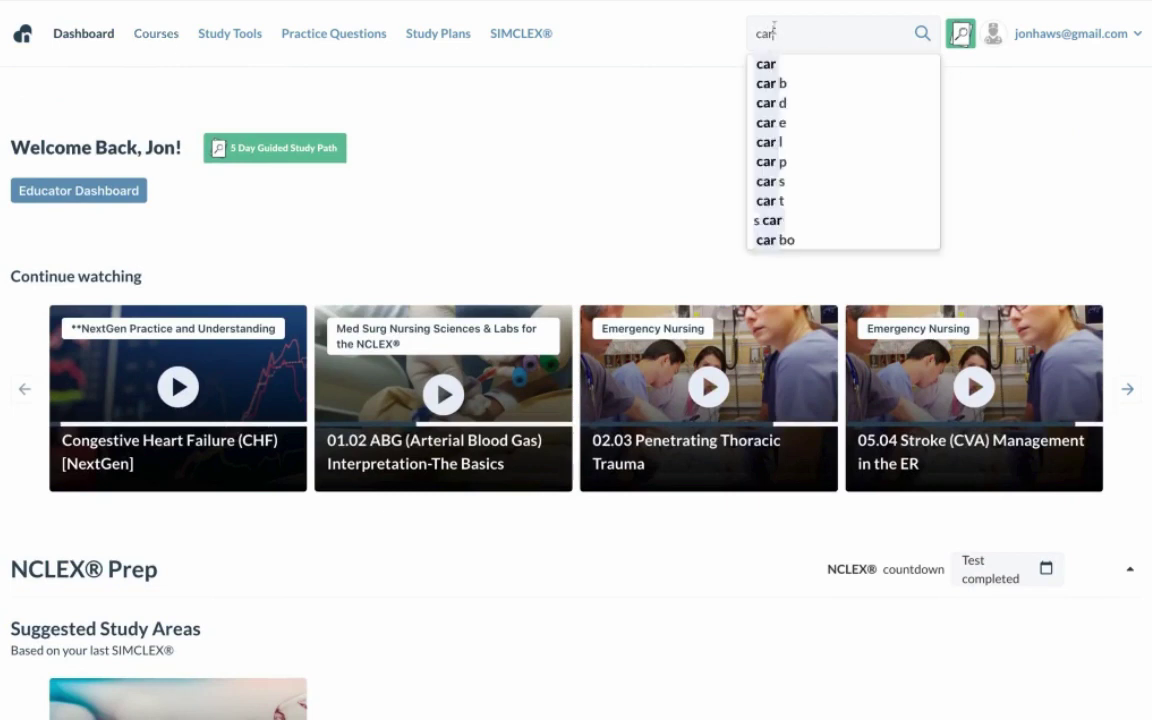
pyautogui.write('diac')
pyautogui.press('Return')
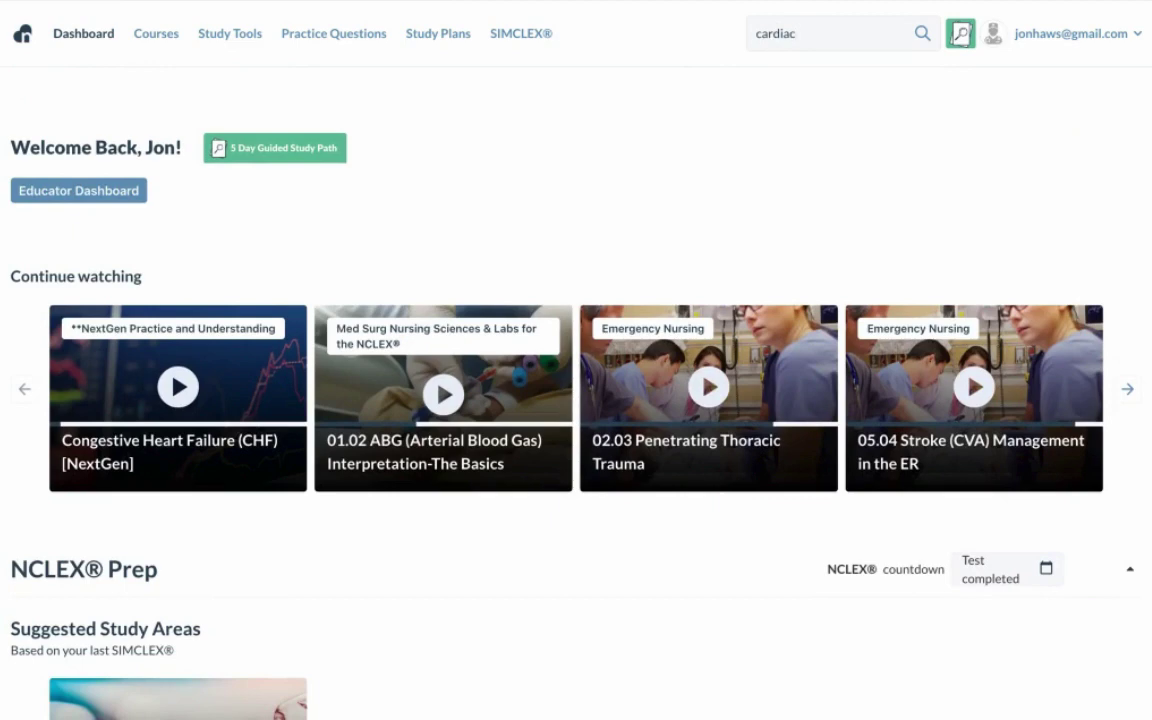
pyautogui.click(960, 33)
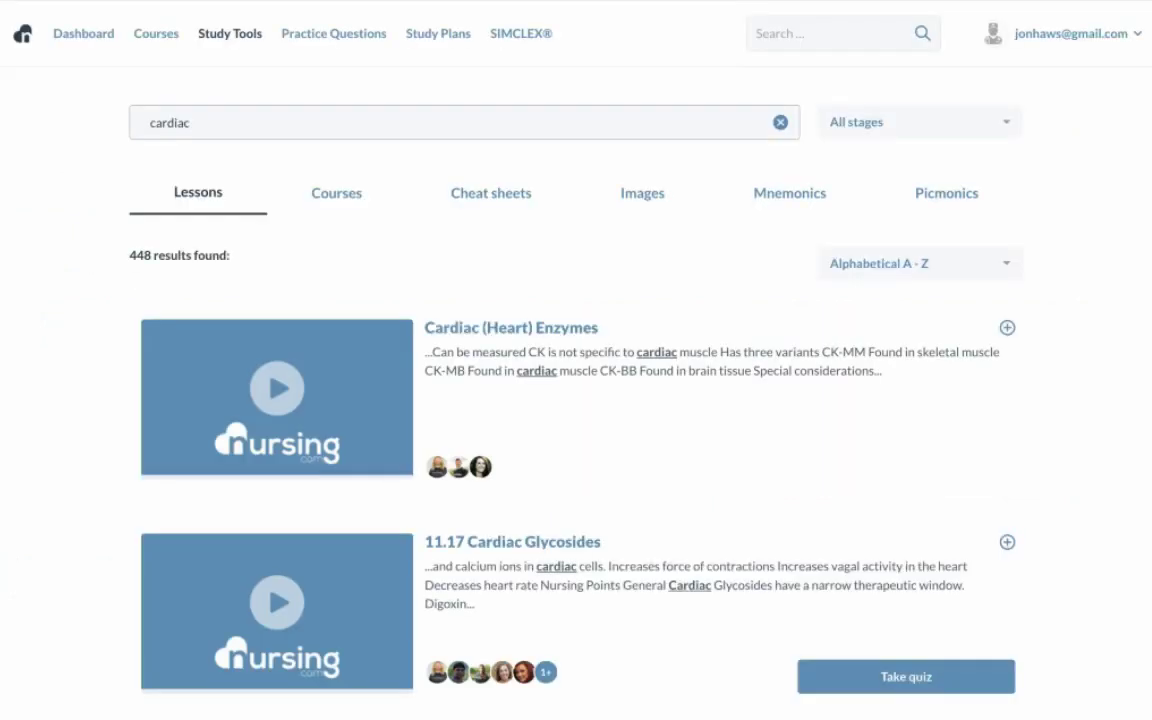
pyautogui.scroll(-7, 645, 540)
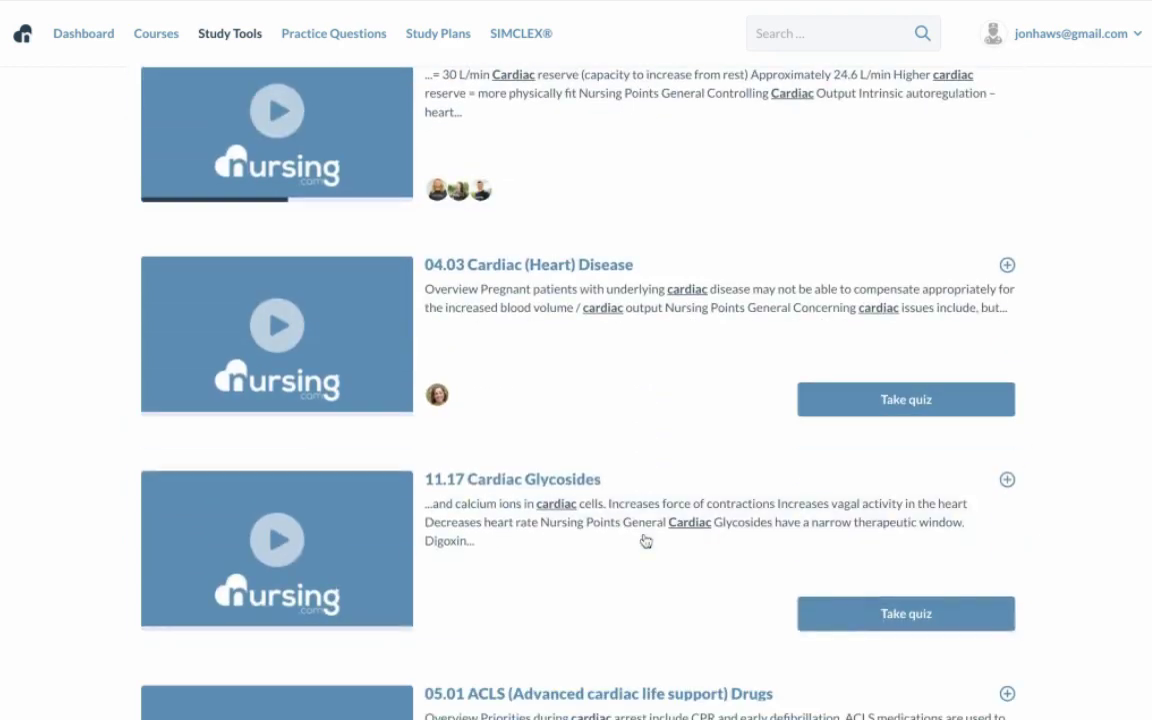
pyautogui.scroll(2, 645, 541)
pyautogui.scroll(1, 645, 540)
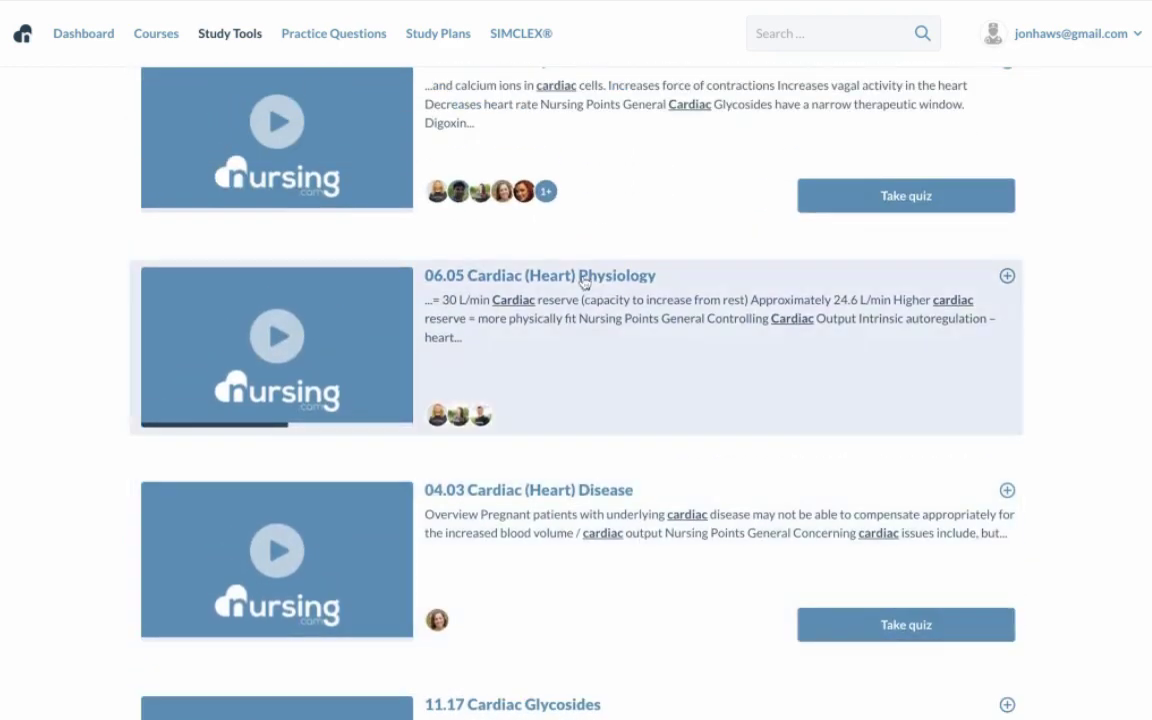
# Step: Open the 06.05 Cardiac (Heart) Physiology lesson and scroll through its page
pyautogui.click(600, 316)
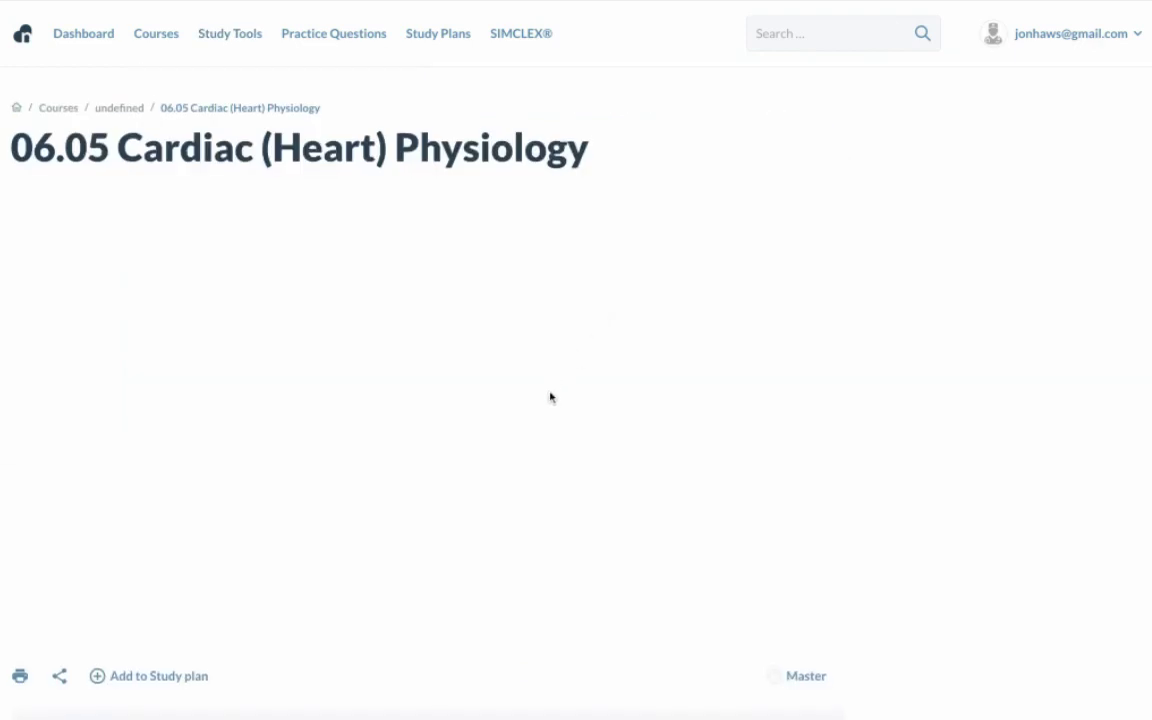
pyautogui.scroll(-1, 550, 397)
pyautogui.scroll(-3, 549, 397)
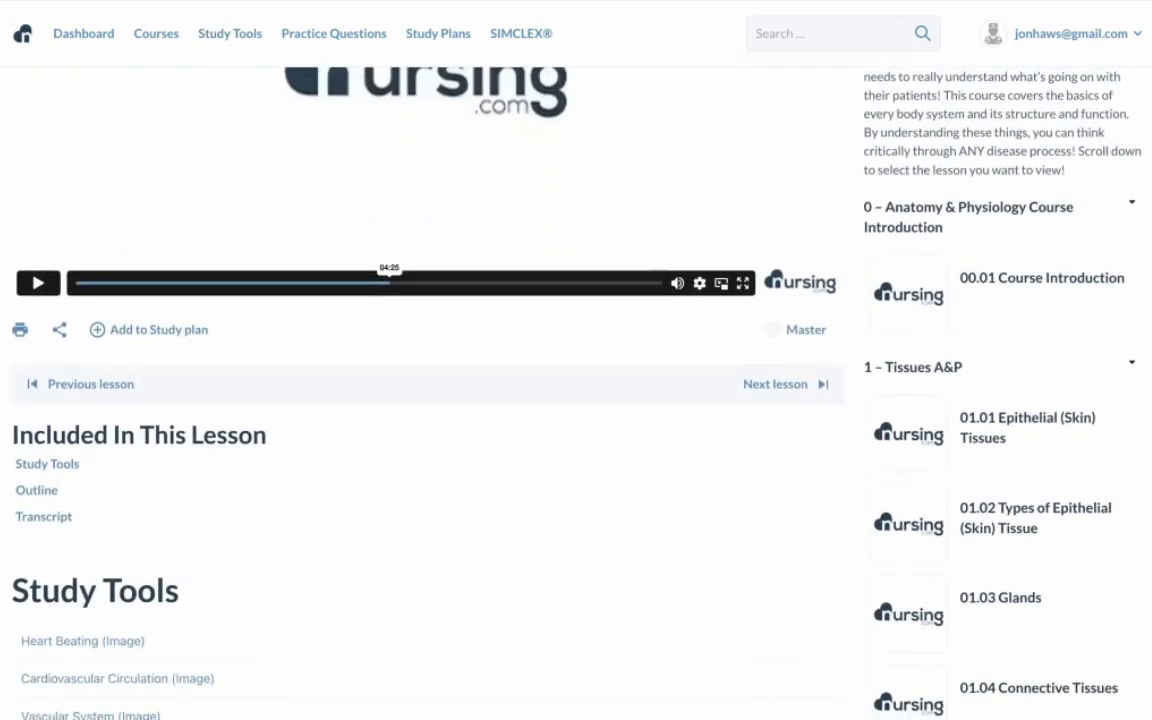
pyautogui.scroll(-1, 549, 397)
pyautogui.scroll(-1, 549, 397)
pyautogui.scroll(-1, 549, 397)
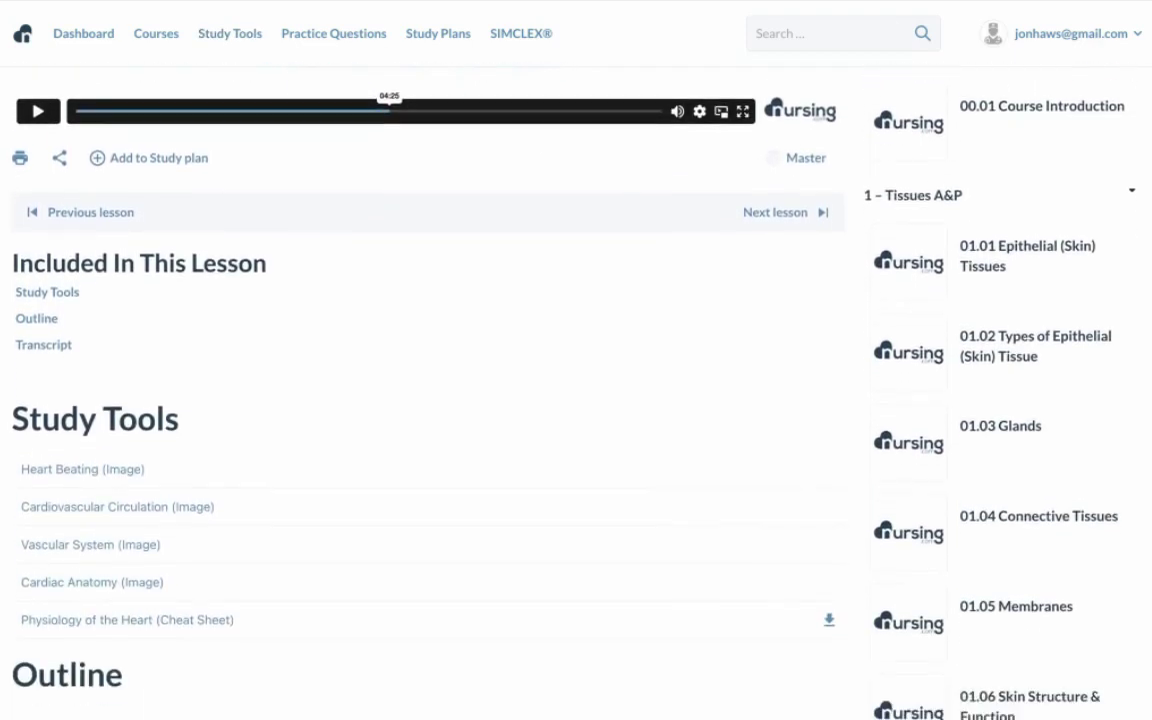
pyautogui.scroll(1, 549, 397)
pyautogui.scroll(3, 549, 397)
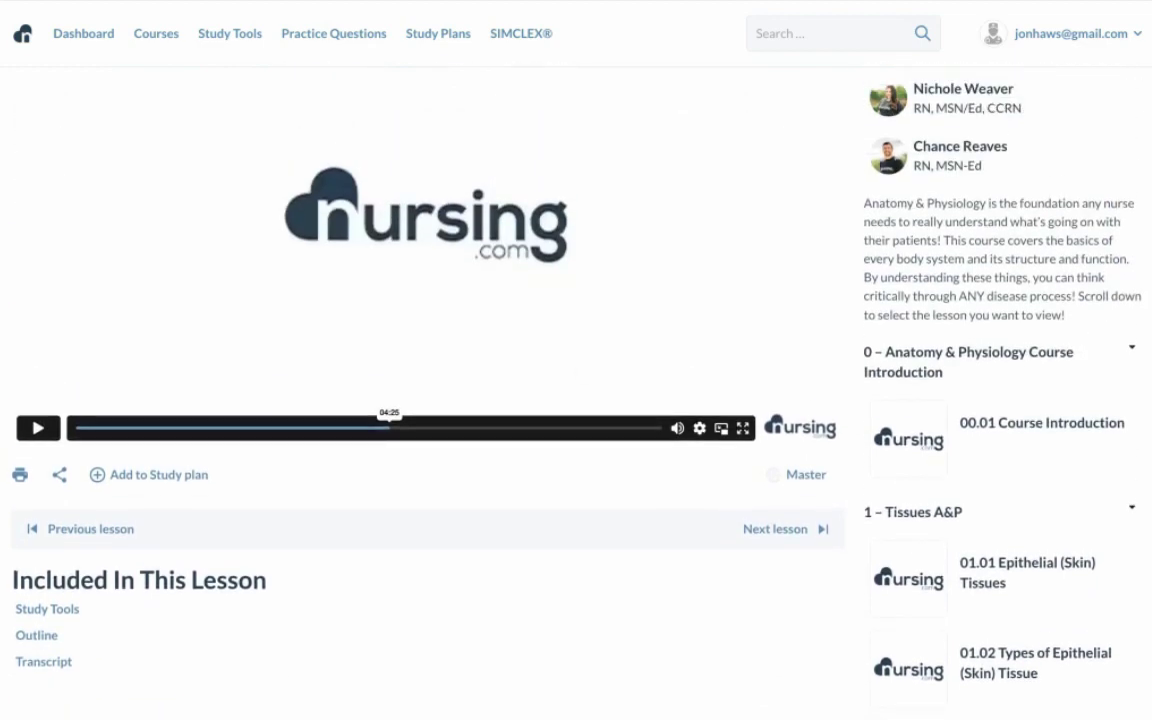